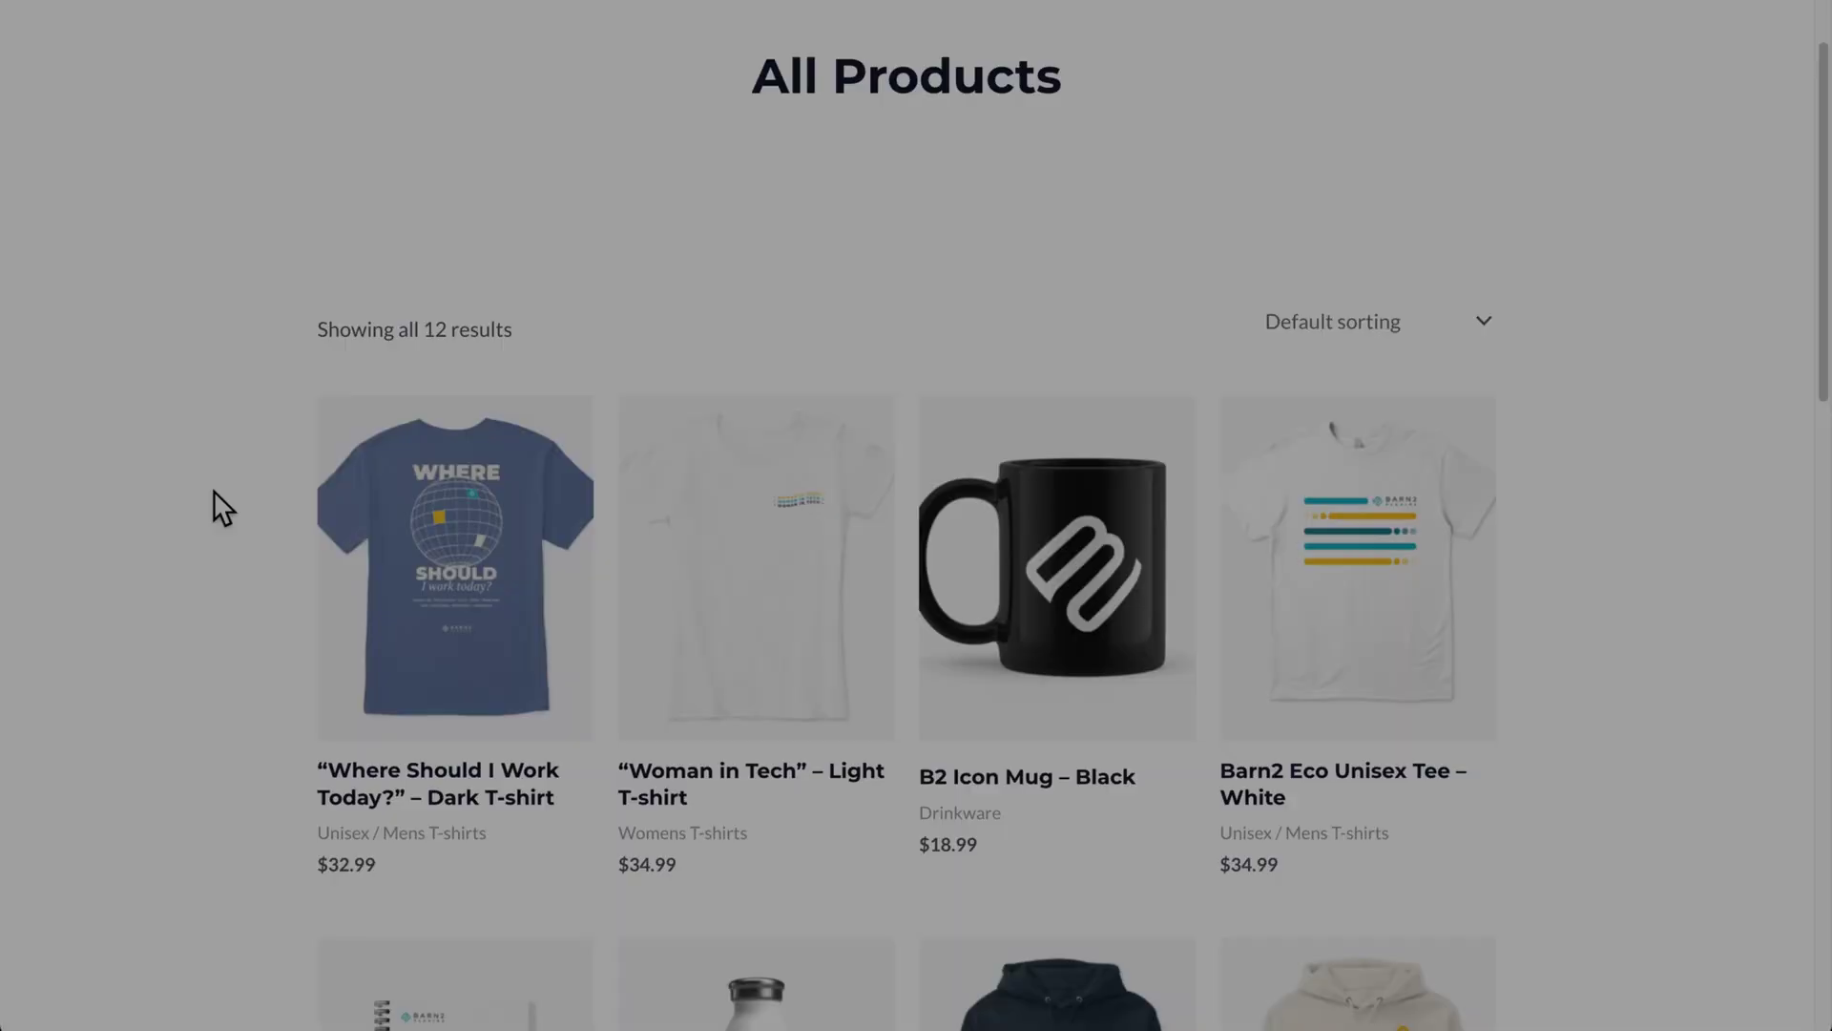
From Wholesale Login, open the Barn2 Beanie product and add a second Dots notebook to the order table
{"action": "scroll", "coordinate": [214, 490], "scroll_direction": "up", "scroll_amount": 1}
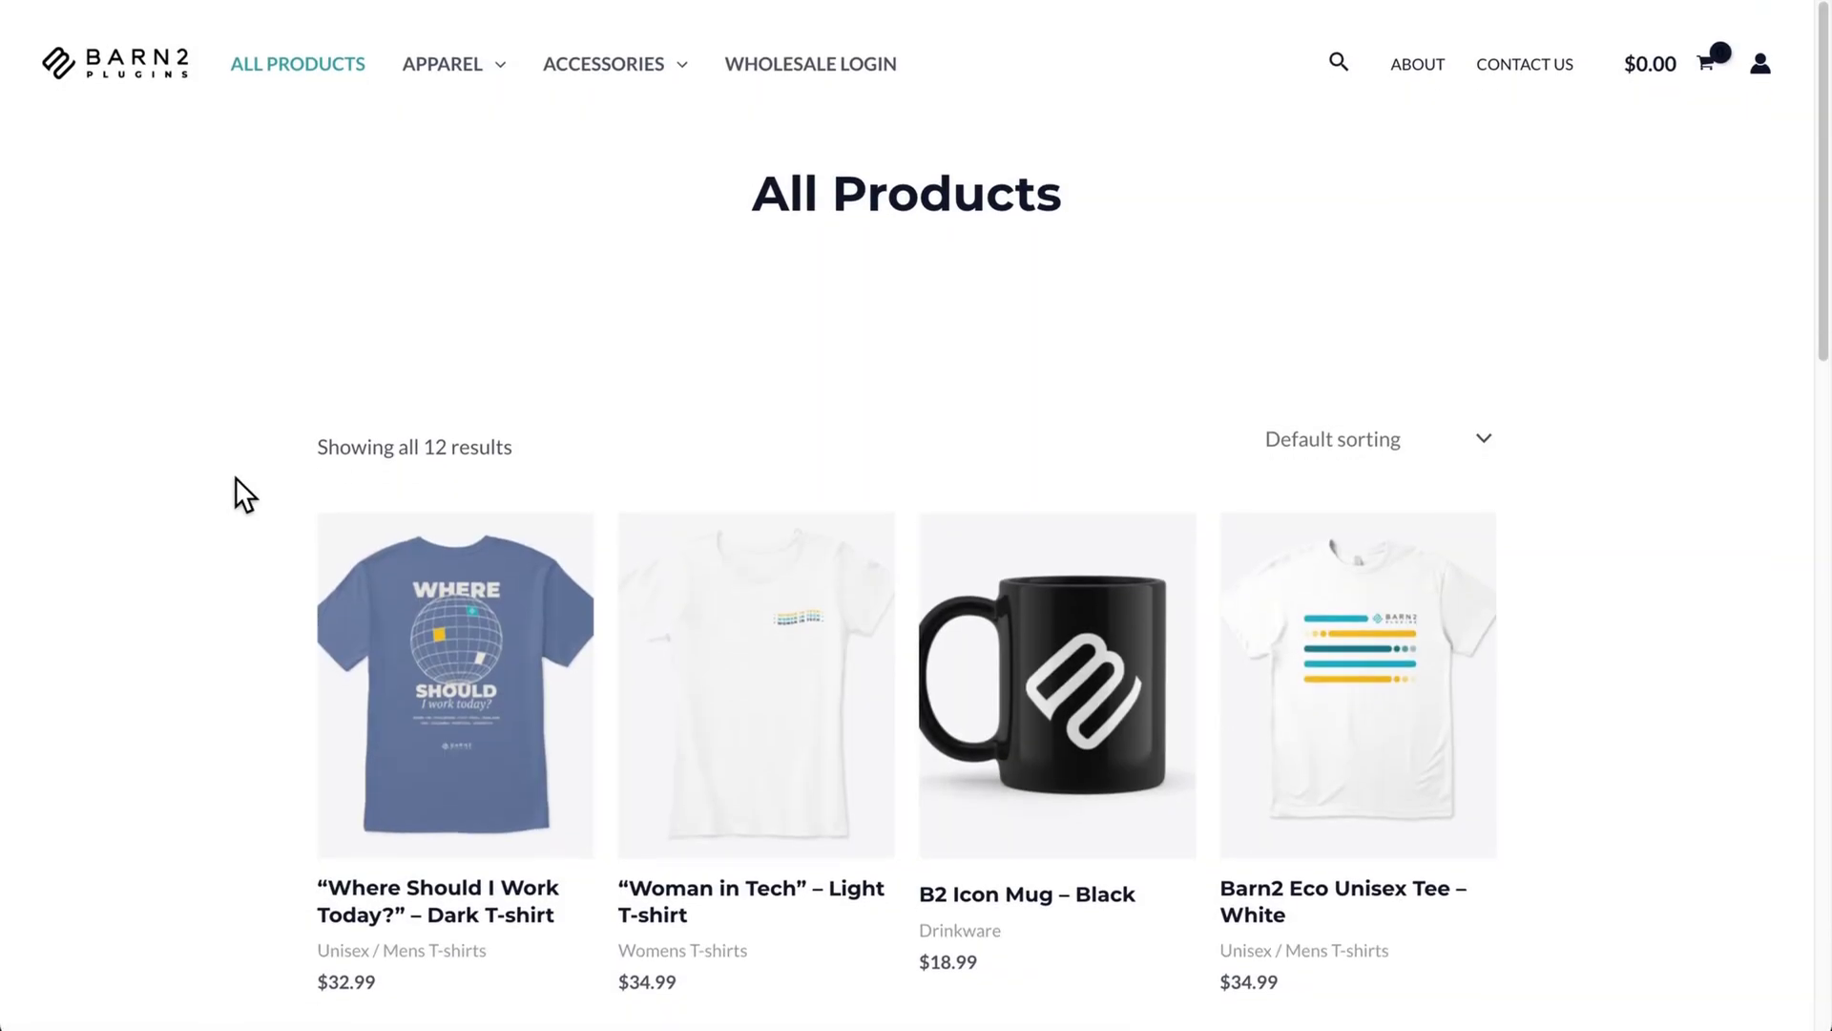
{"action": "left_click", "coordinate": [789, 77]}
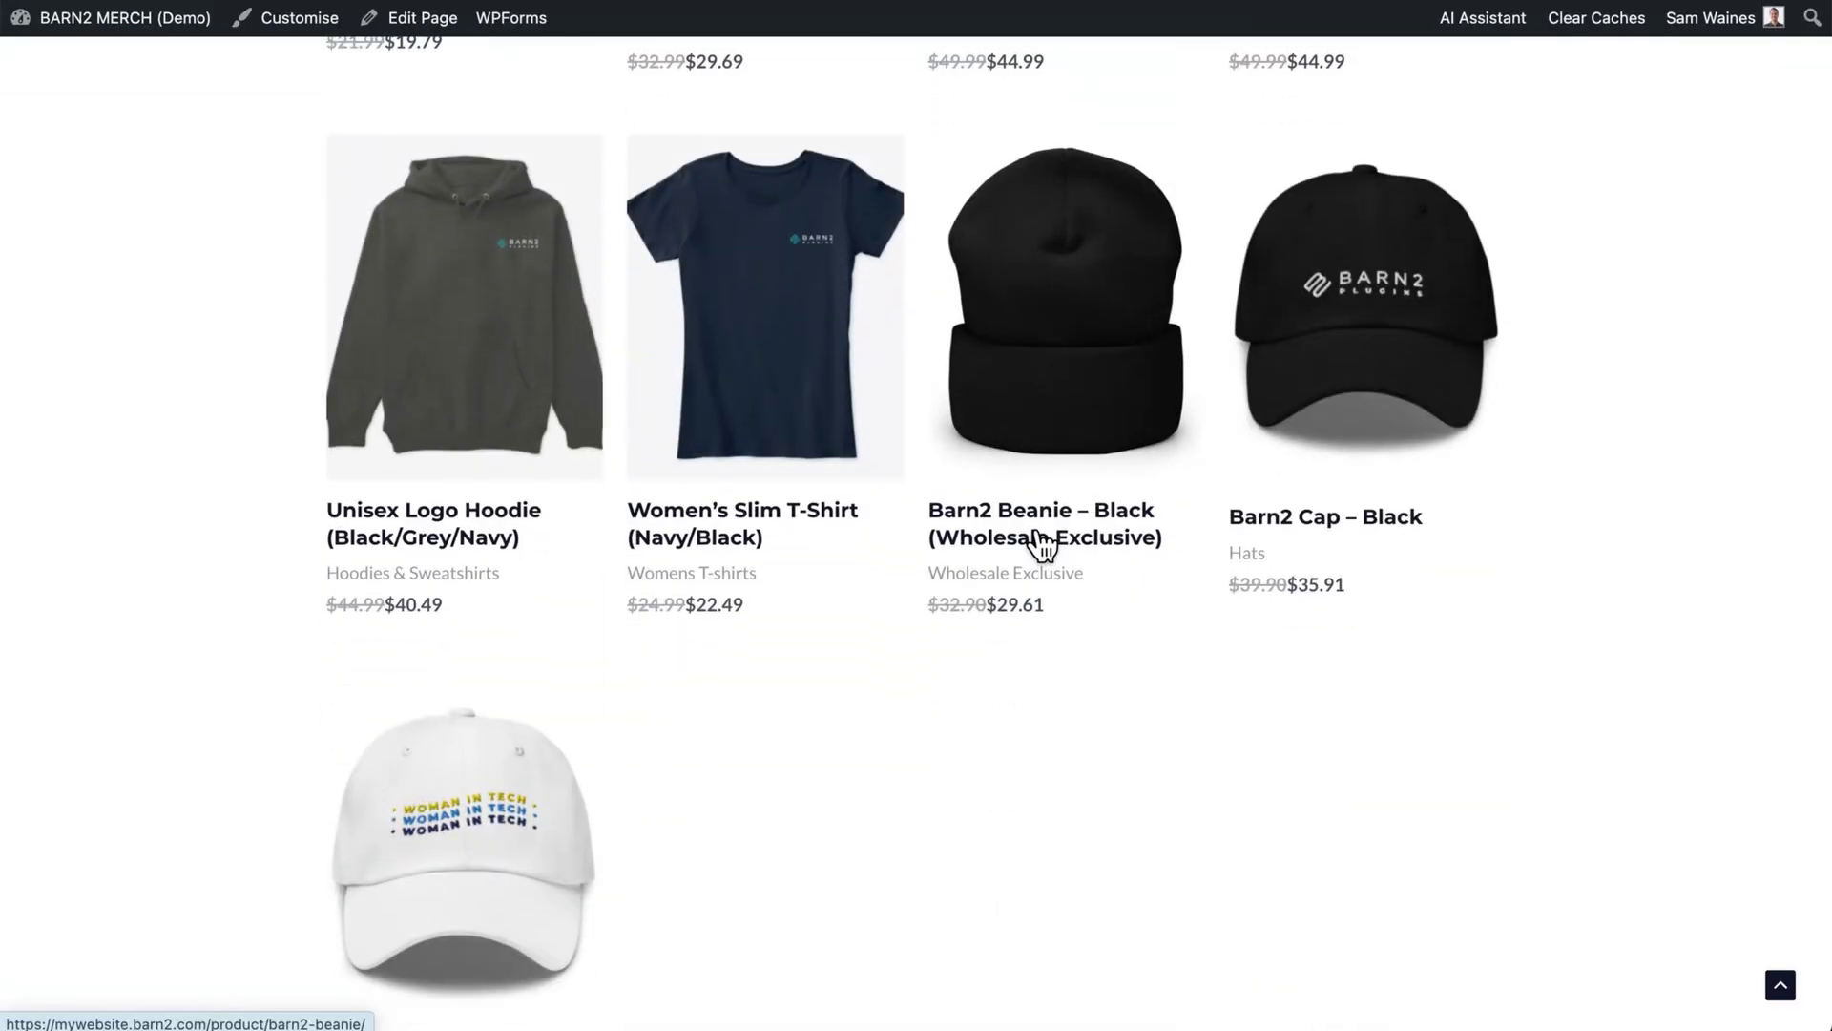
{"action": "left_click", "coordinate": [1040, 540]}
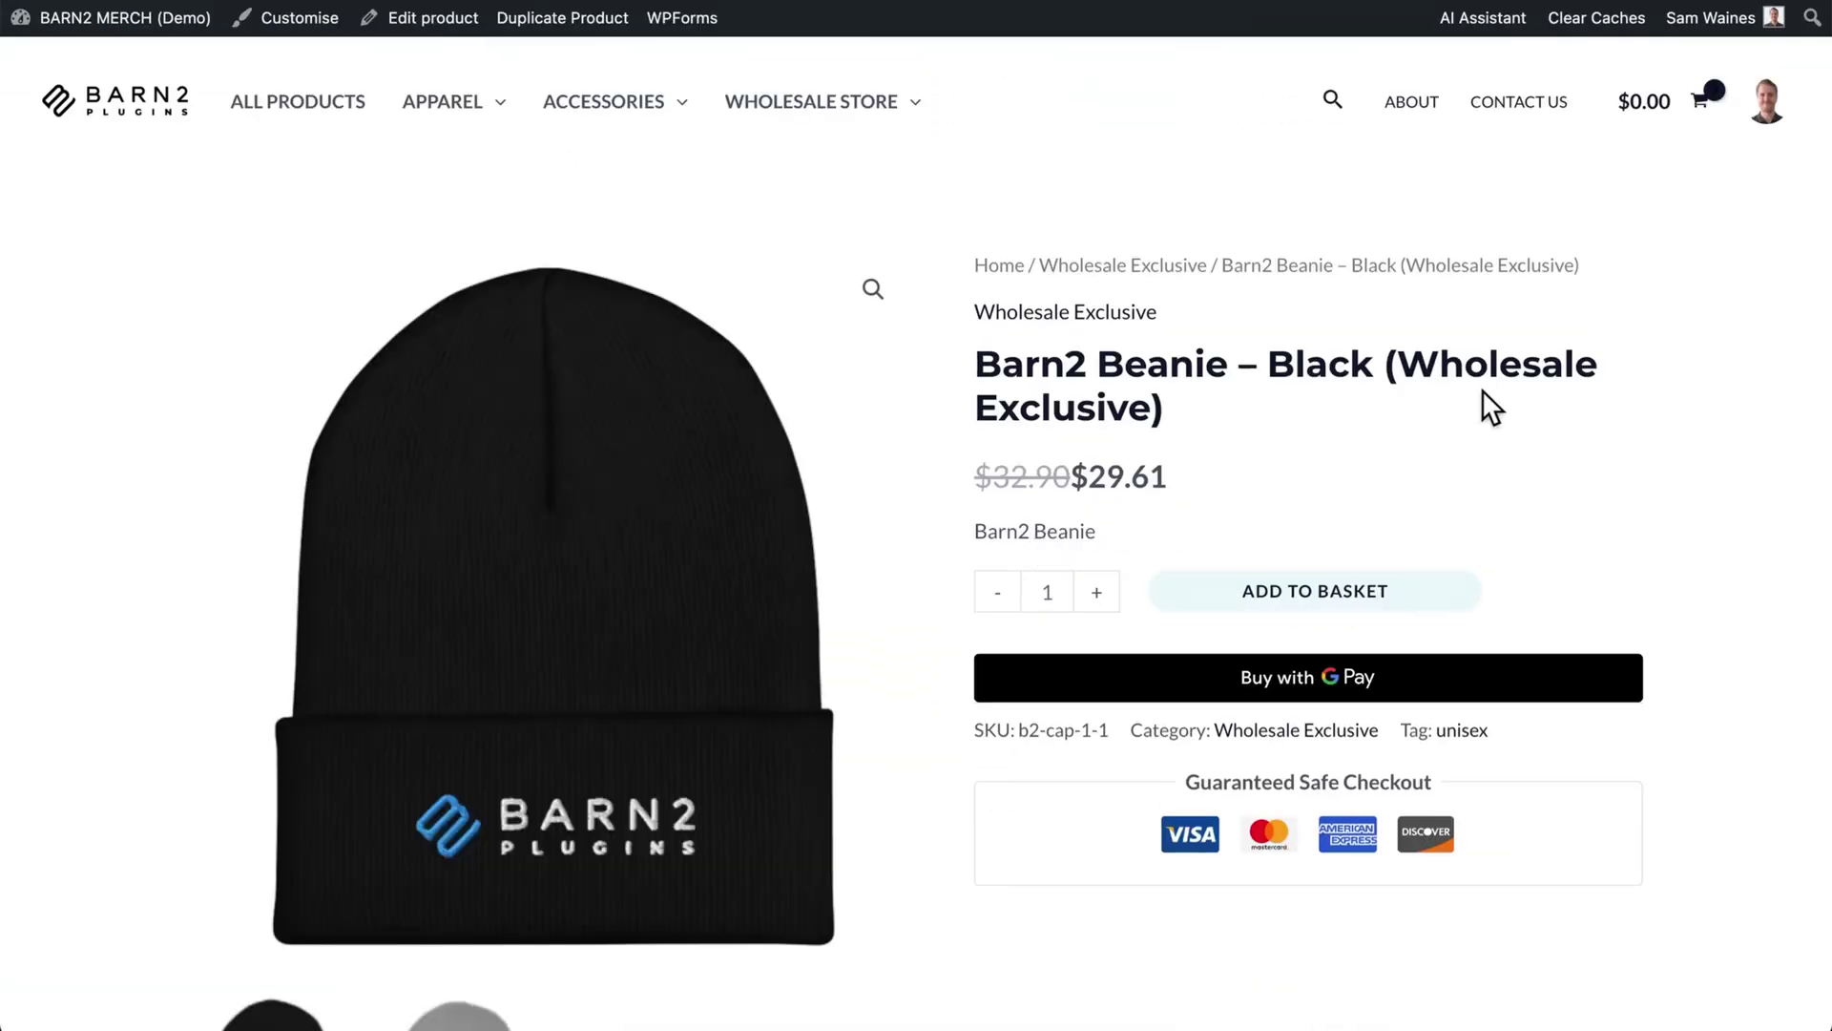
{"action": "scroll", "coordinate": [1650, 327], "scroll_direction": "down", "scroll_amount": 3}
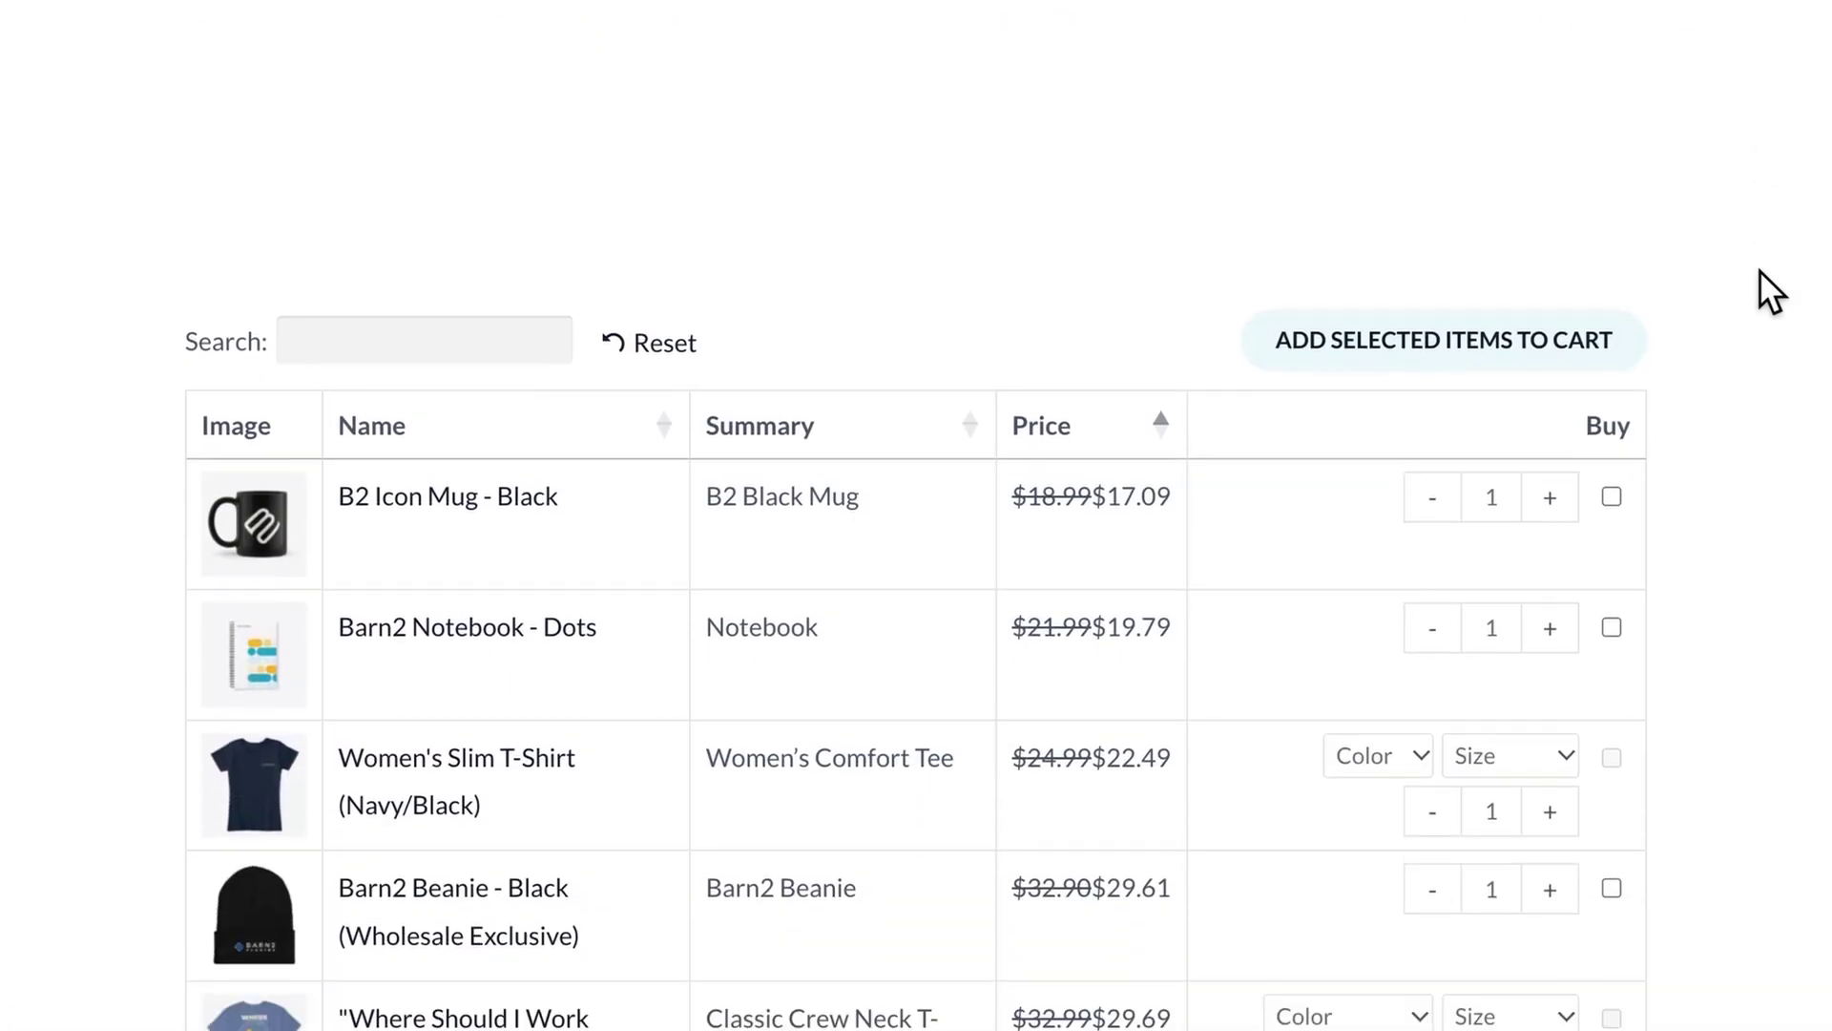
{"action": "scroll", "coordinate": [1760, 271], "scroll_direction": "down", "scroll_amount": 2}
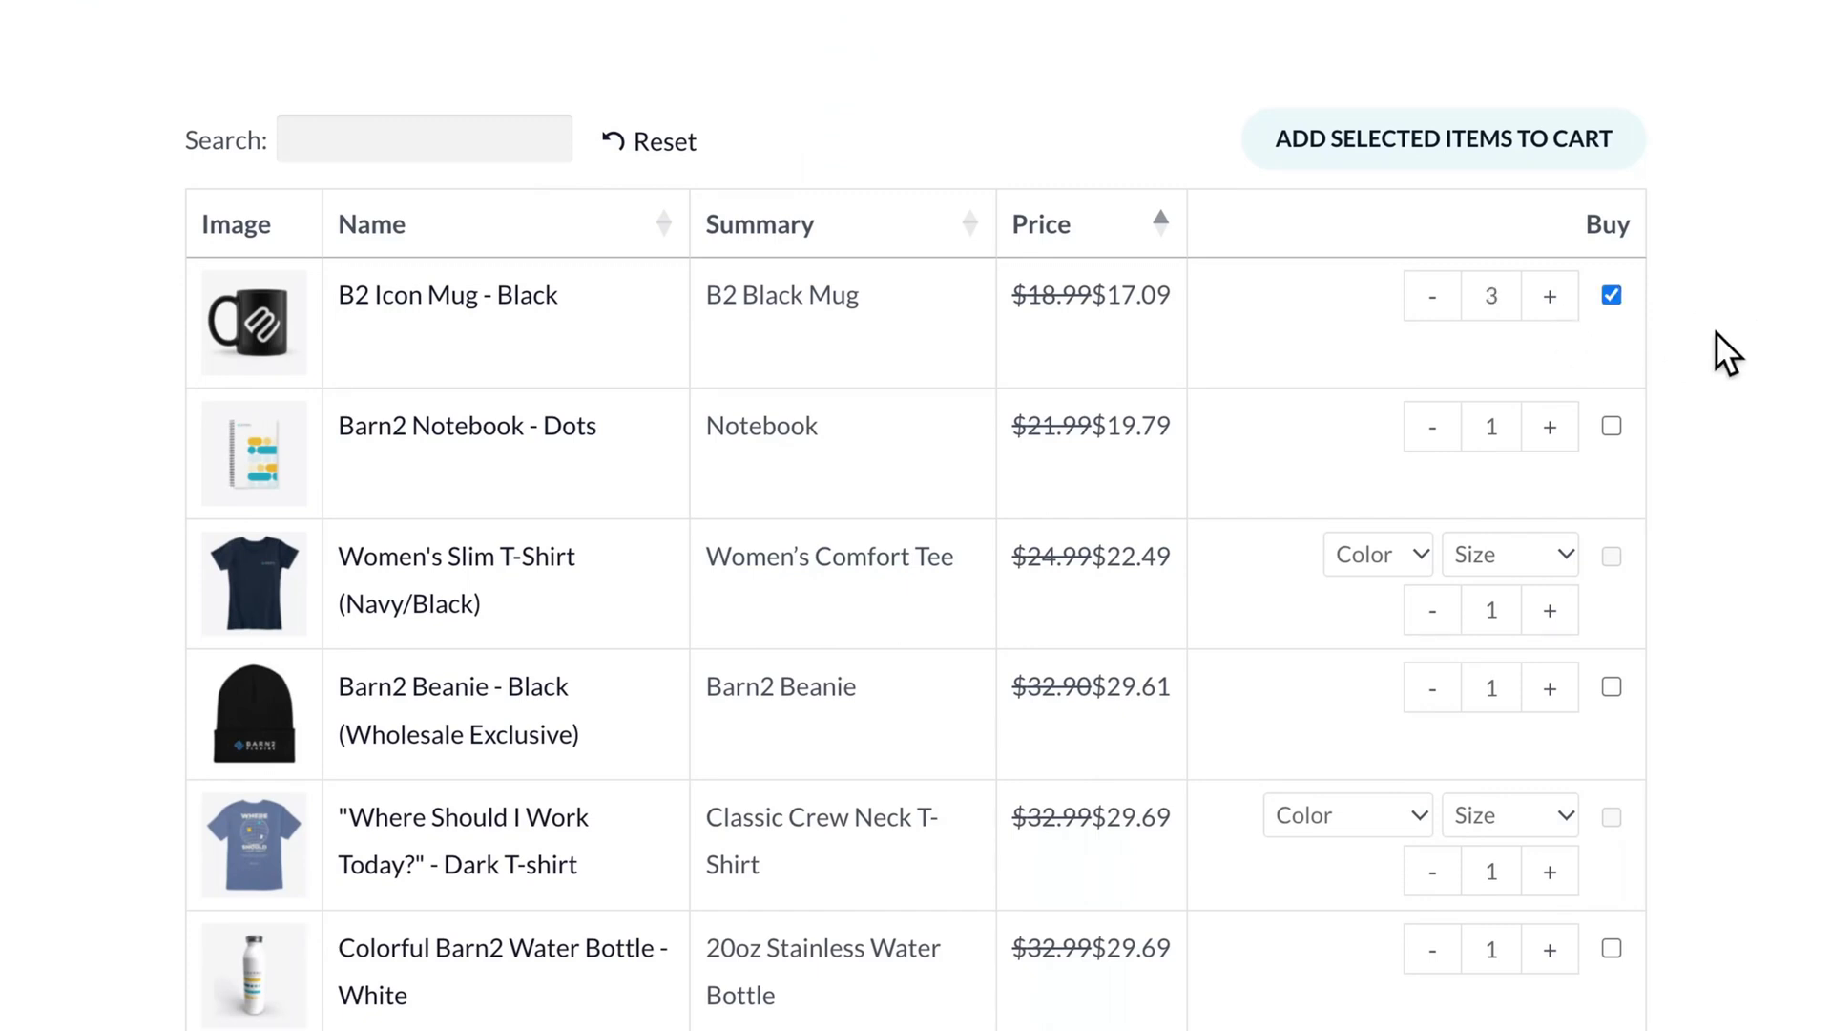
{"action": "scroll", "coordinate": [1716, 330], "scroll_direction": "down", "scroll_amount": 1}
{"action": "left_click", "coordinate": [1550, 329]}
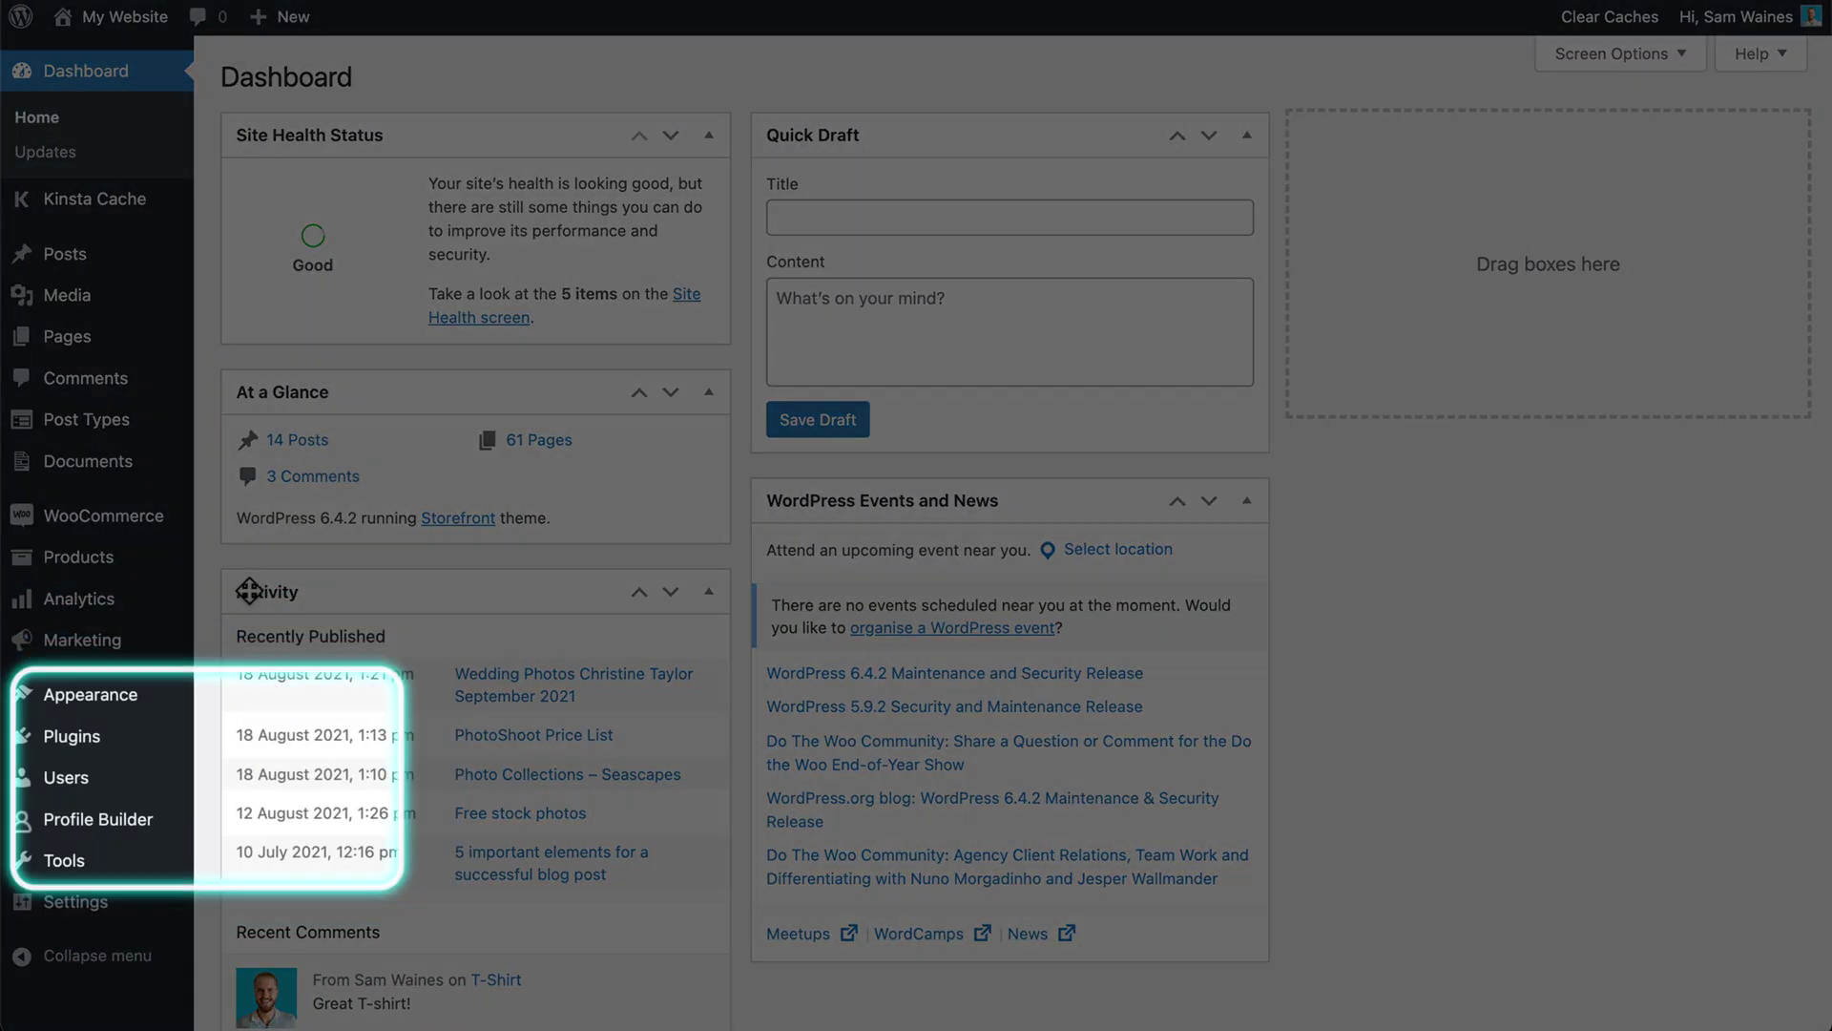
Upload the woocommerce-discount-manager zip from Downloads, install it and activate it
{"action": "mouse_move", "coordinate": [124, 740]}
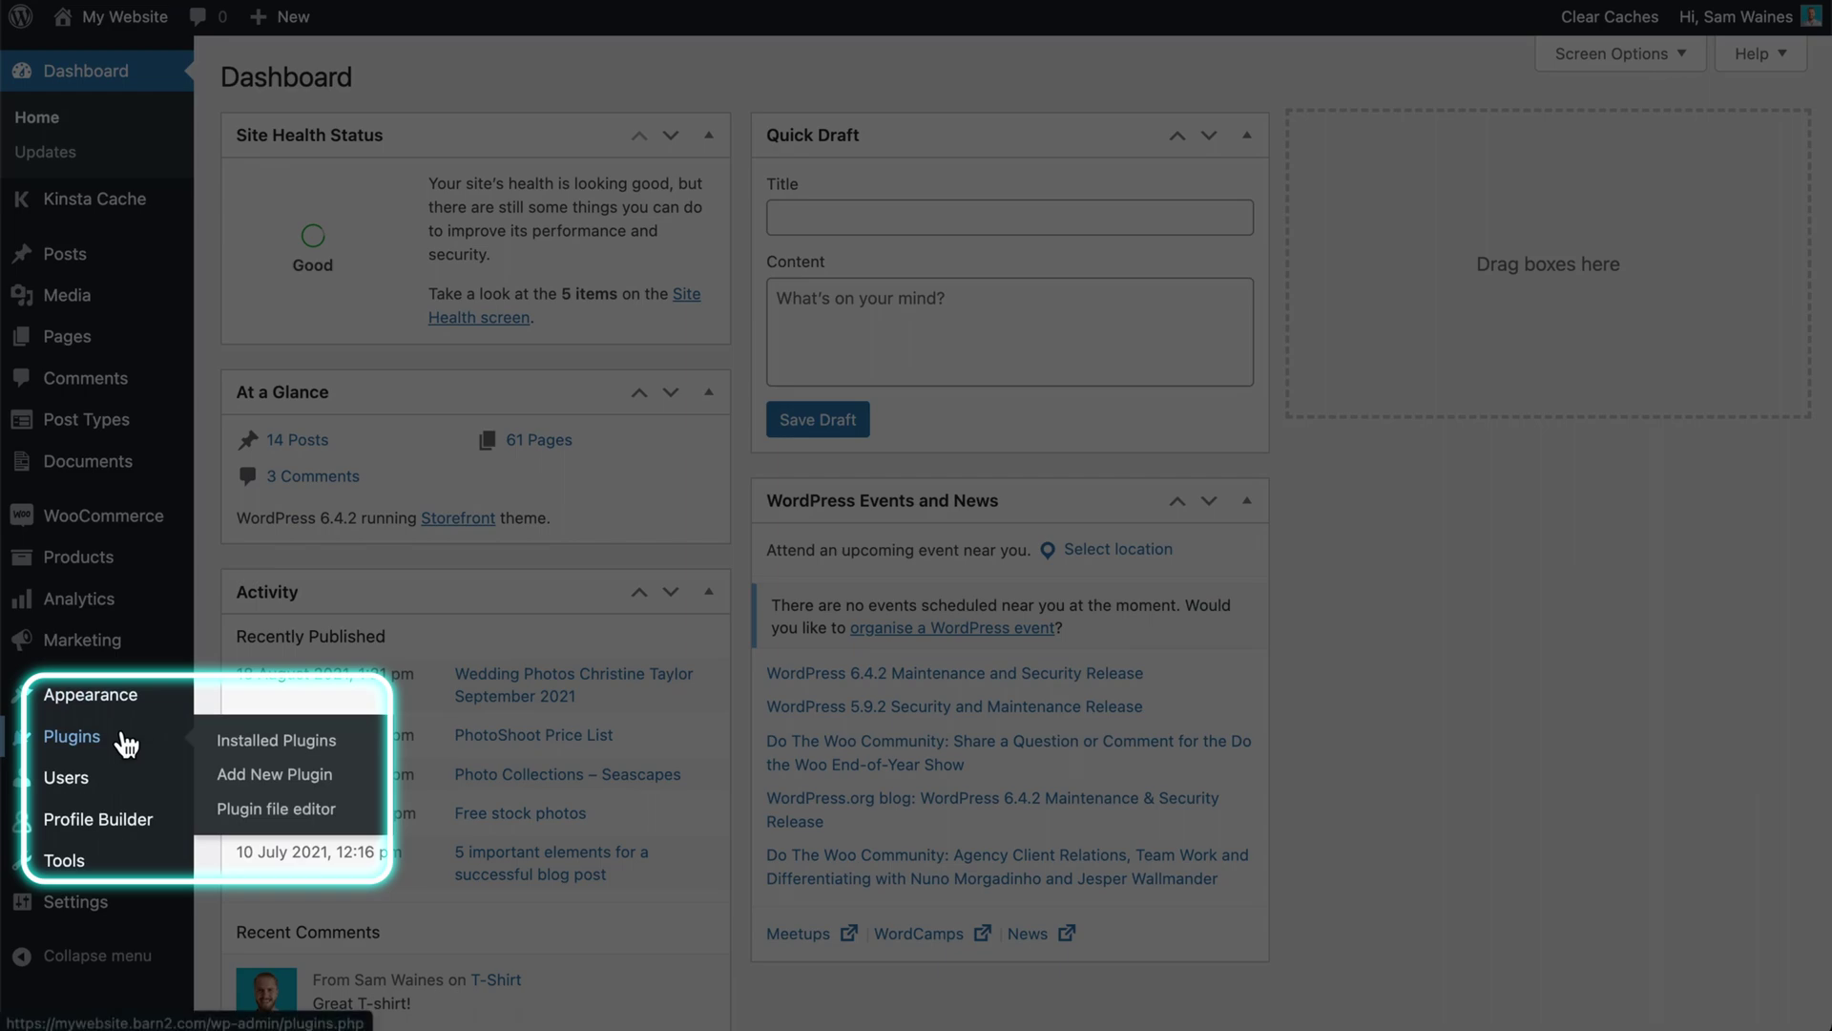
{"action": "left_click", "coordinate": [237, 778]}
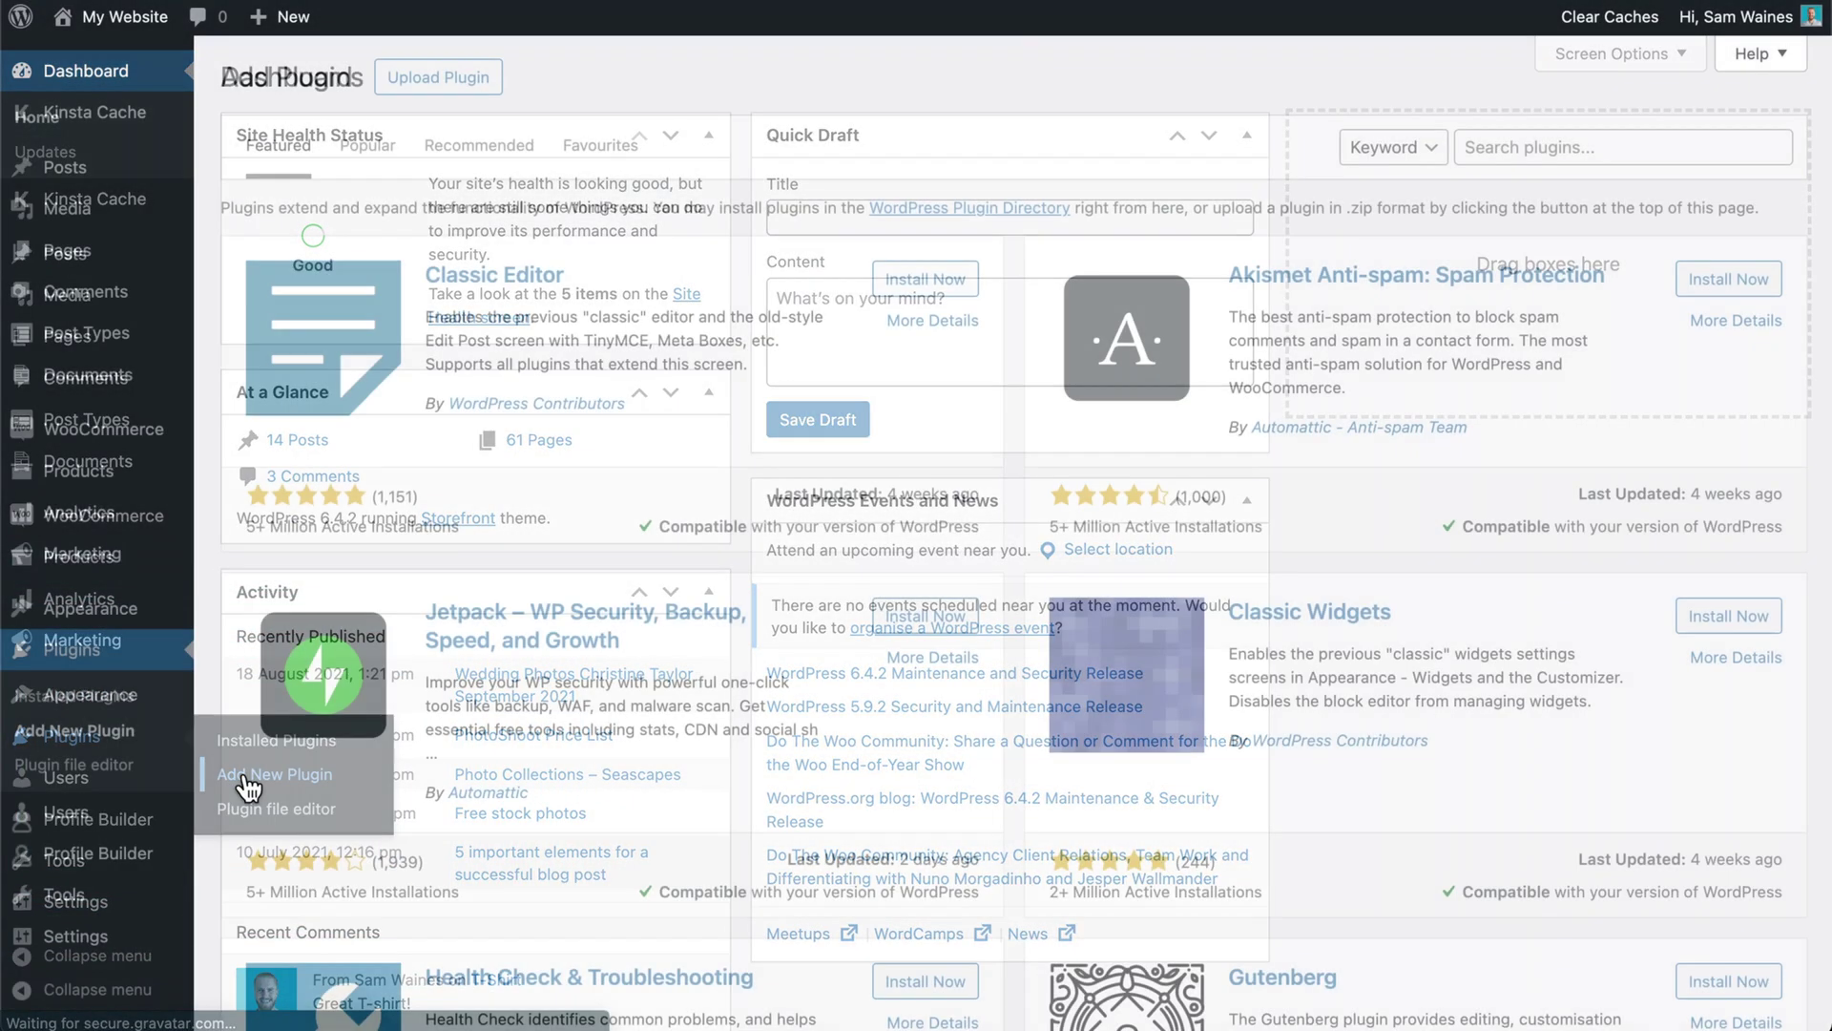
{"action": "left_click", "coordinate": [456, 117]}
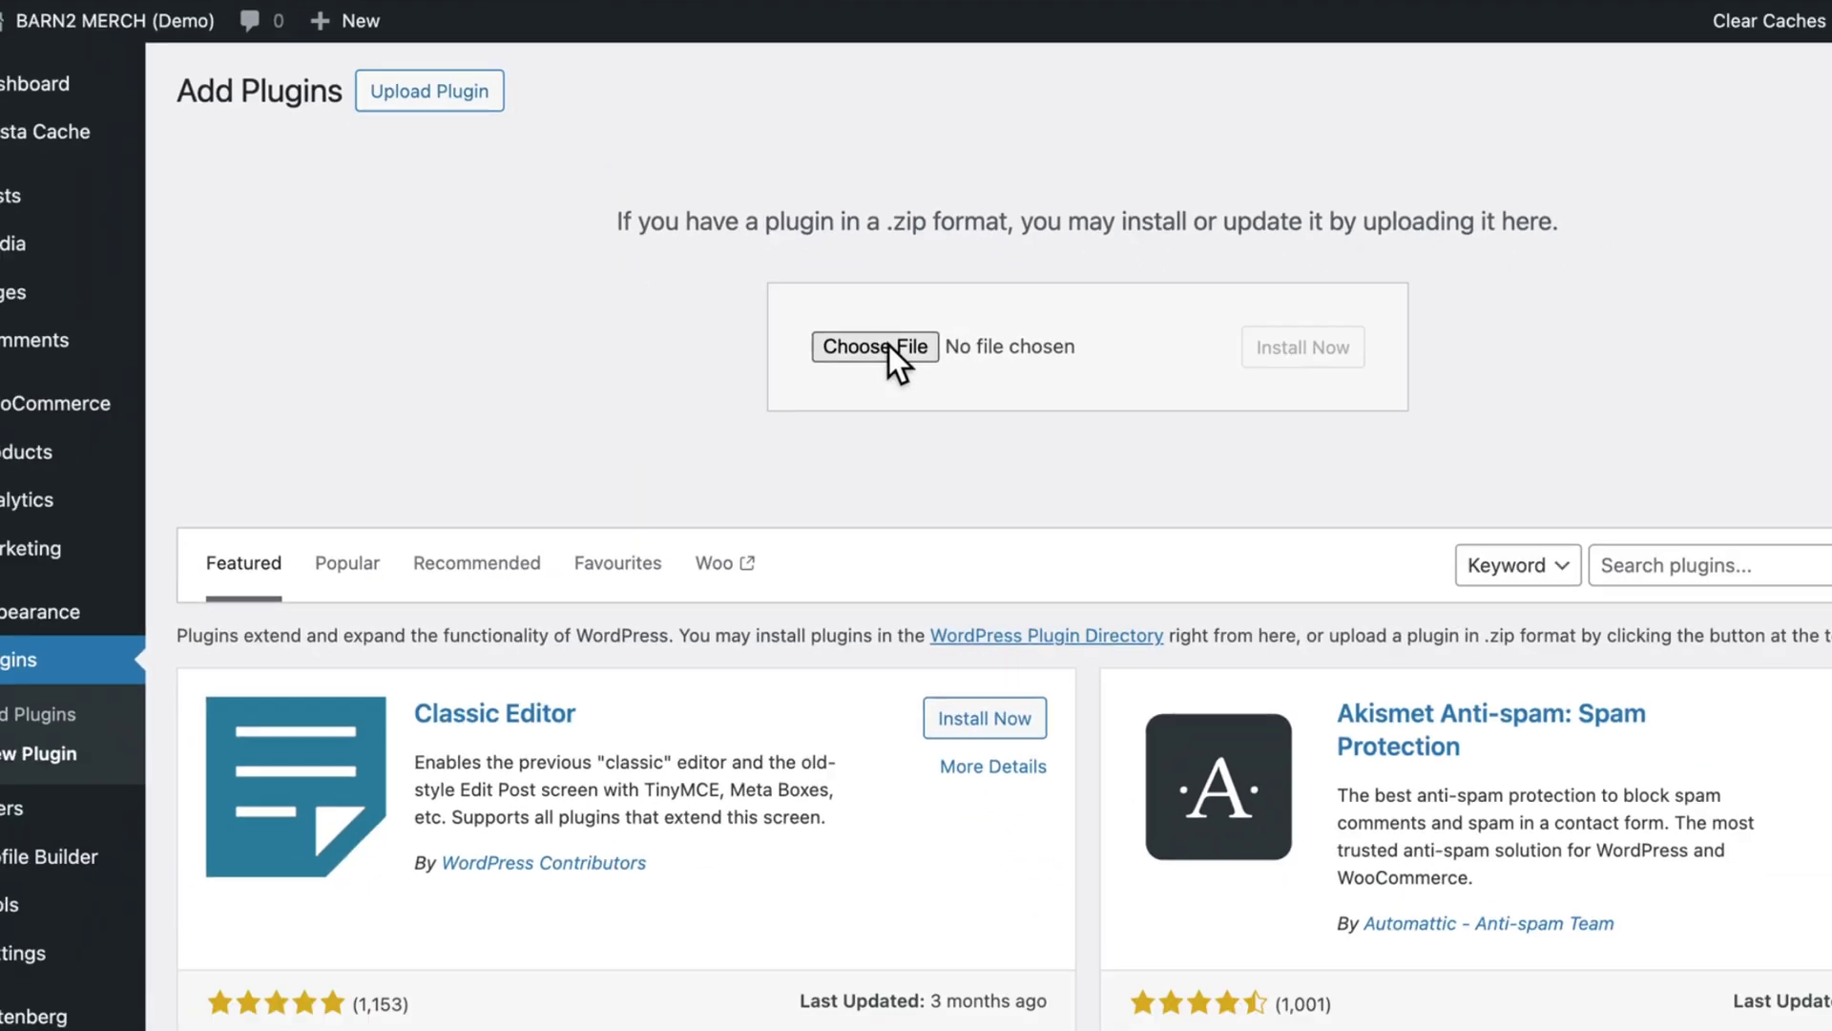
{"action": "left_click", "coordinate": [1002, 462]}
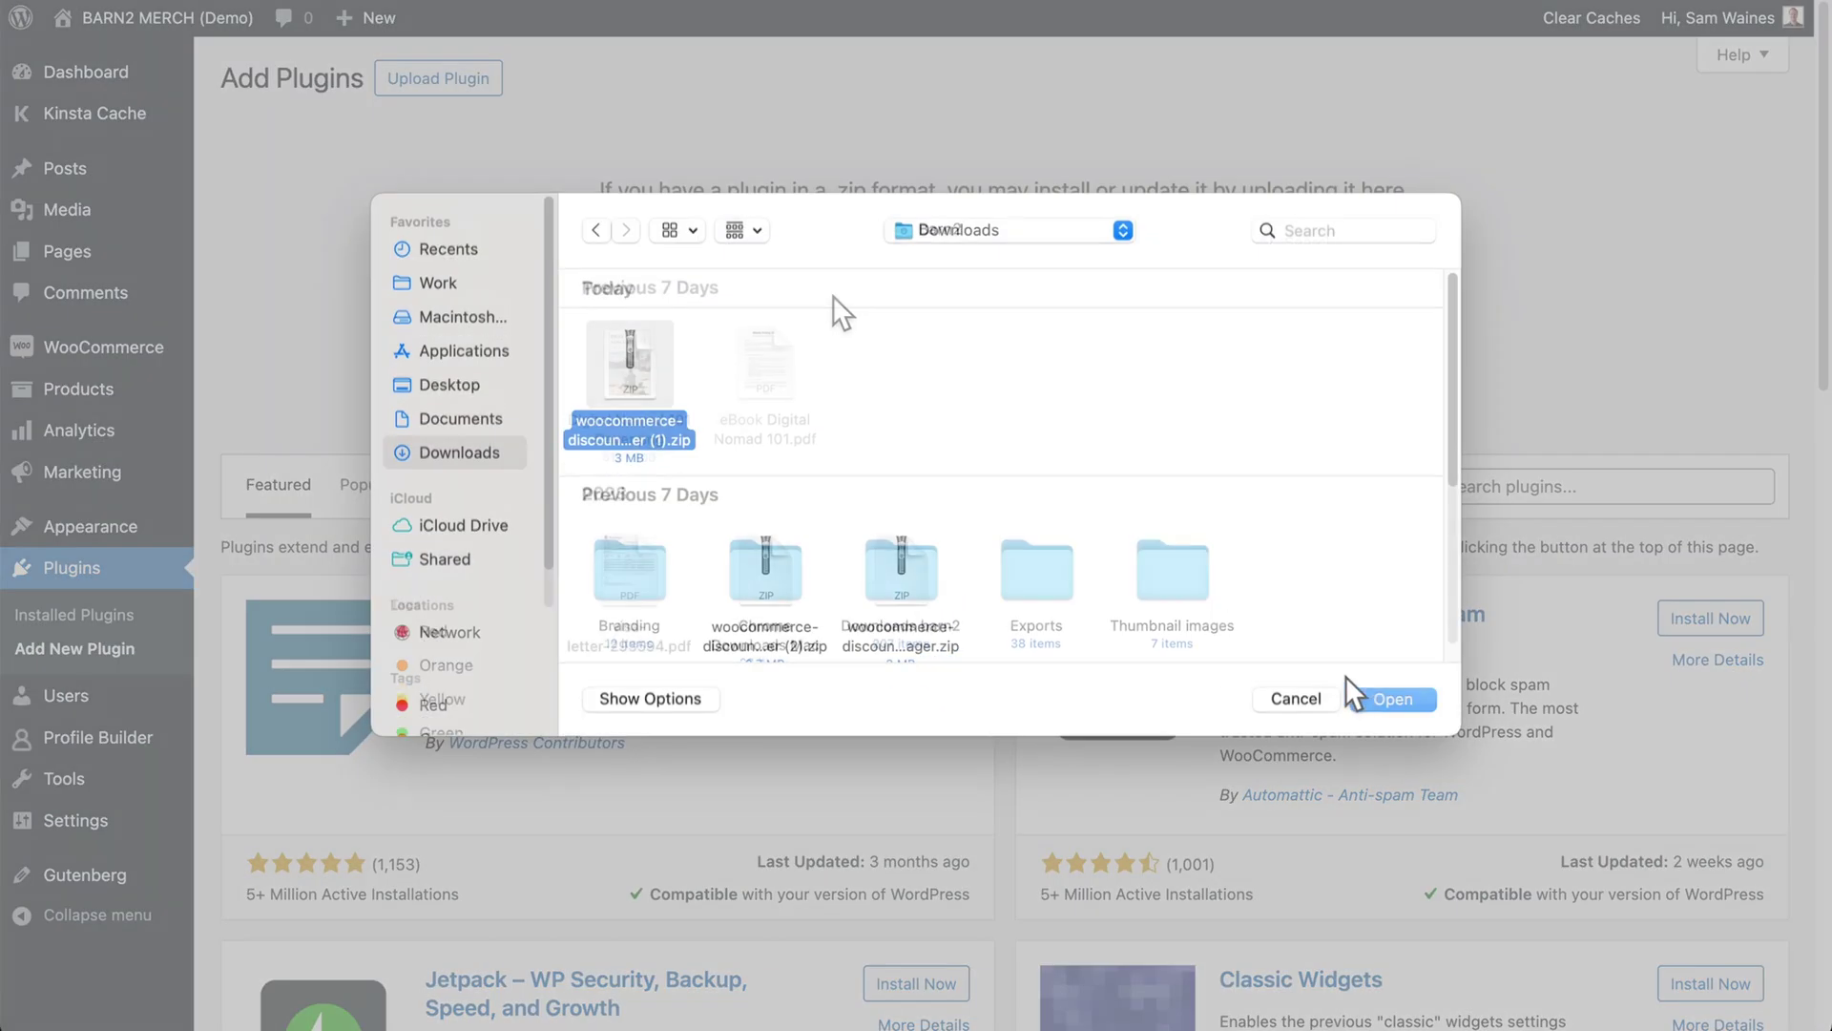
{"action": "left_click", "coordinate": [1382, 702]}
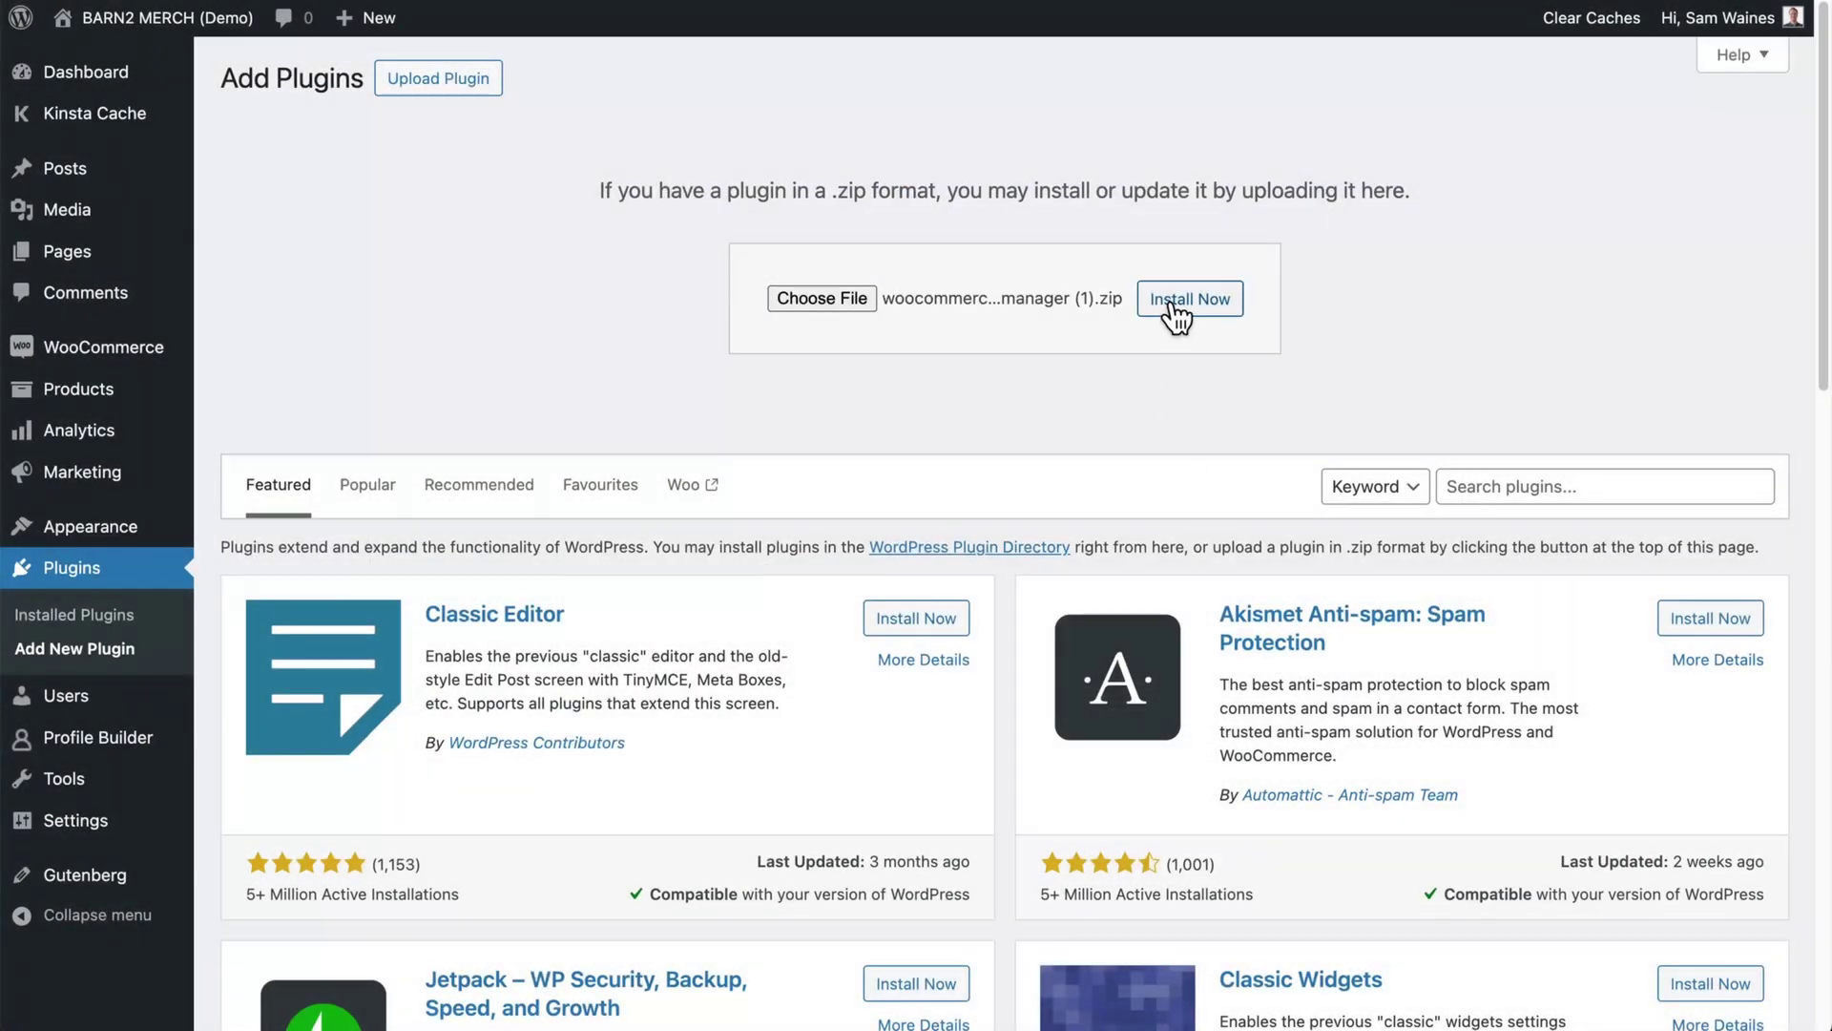
{"action": "left_click", "coordinate": [1170, 303]}
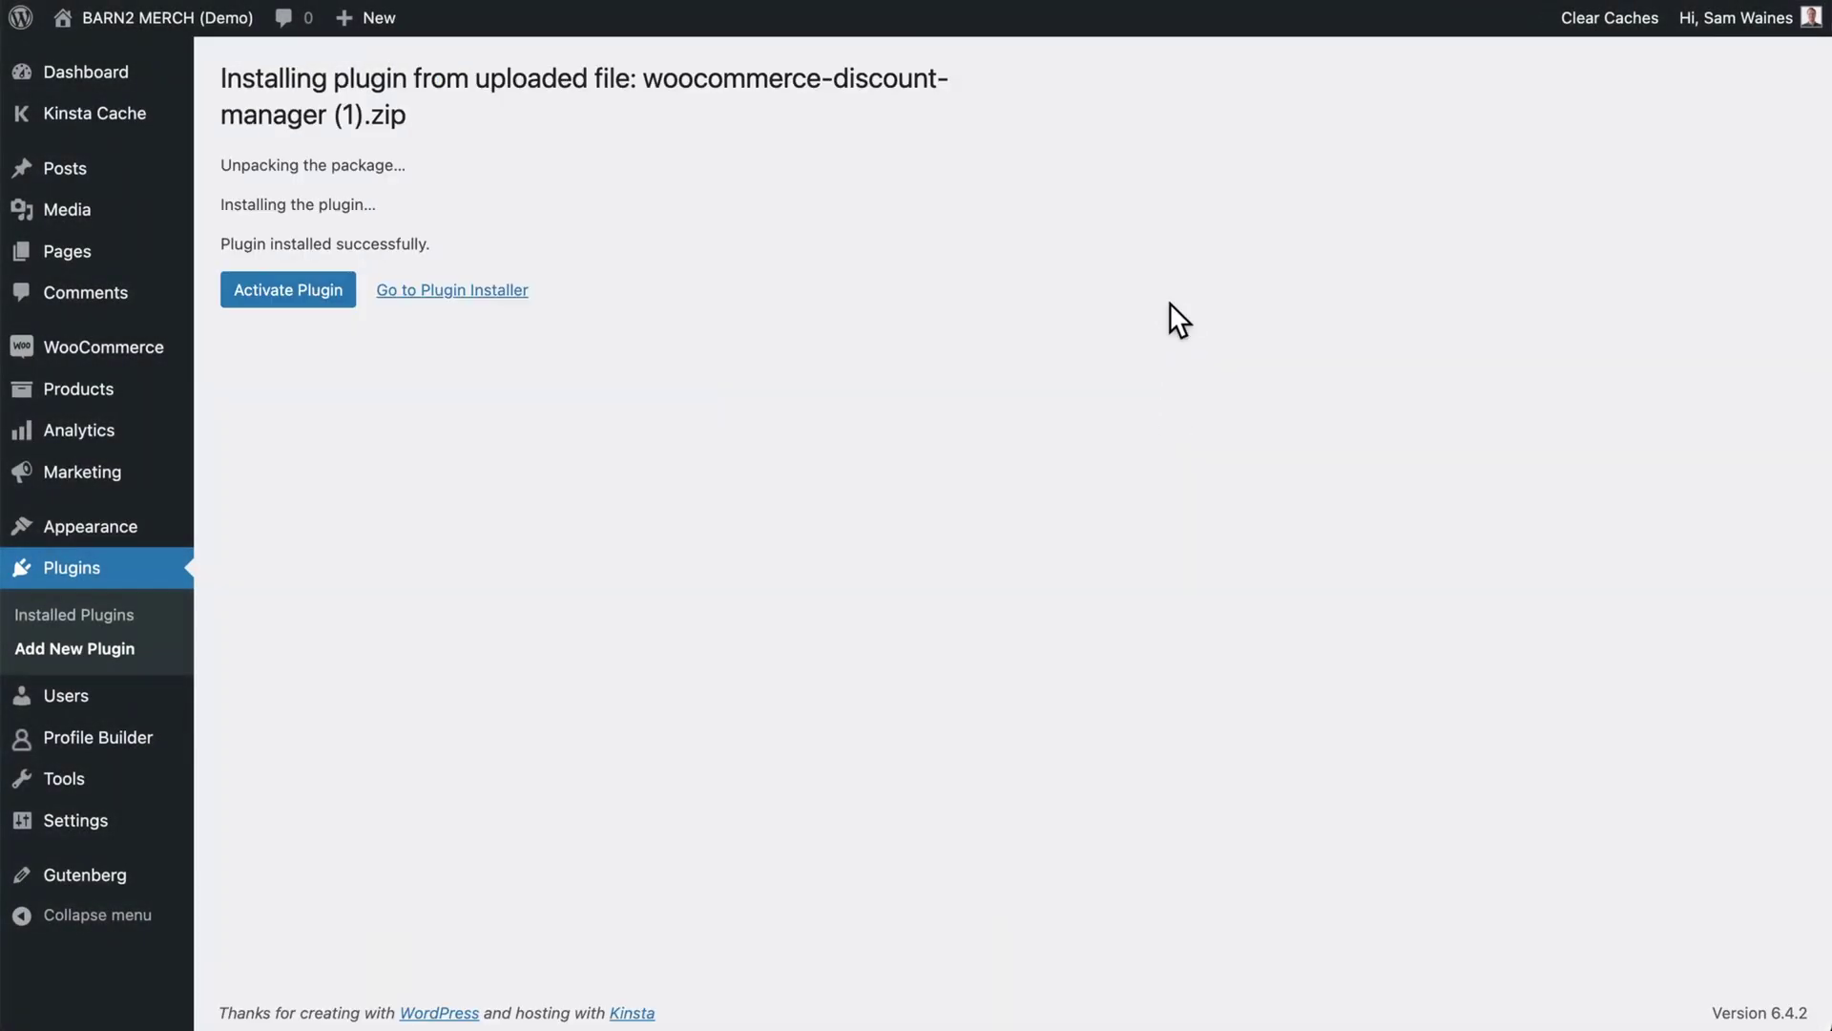
{"action": "left_click", "coordinate": [296, 294]}
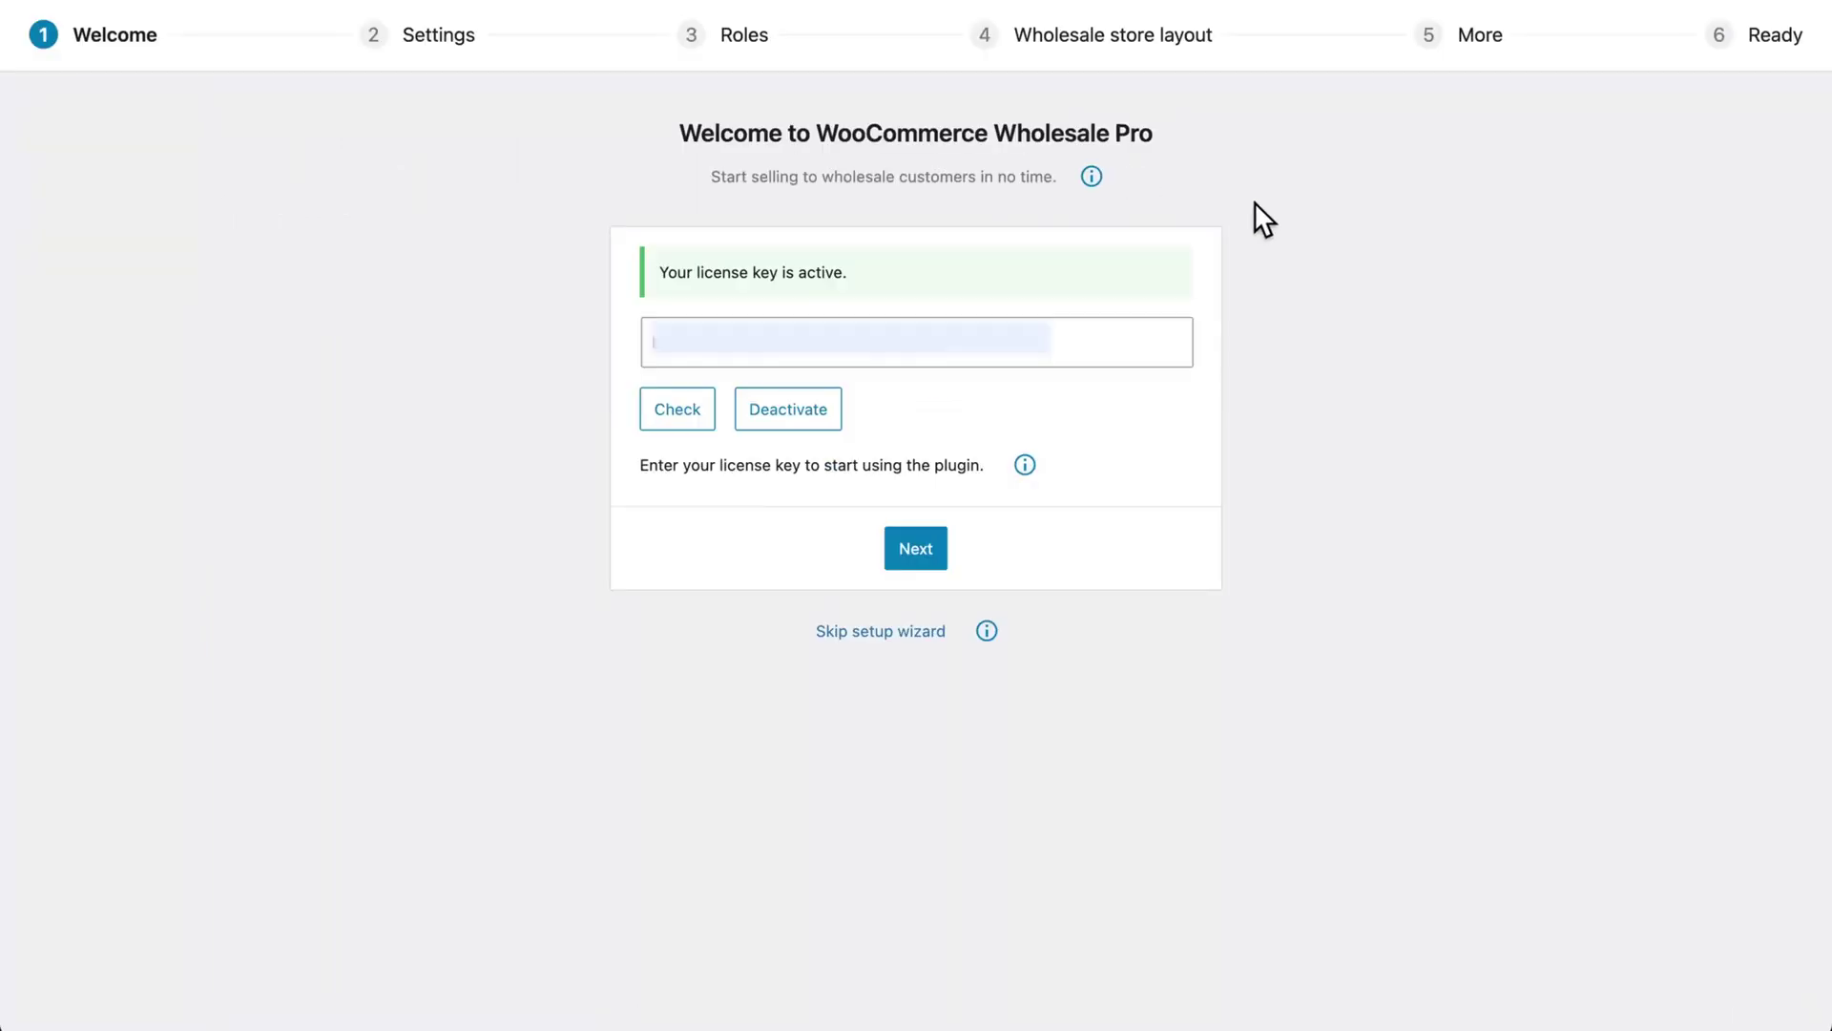
Step through the setup wizard, keeping the 10% global discount and skipping the product table
{"action": "left_click", "coordinate": [929, 550]}
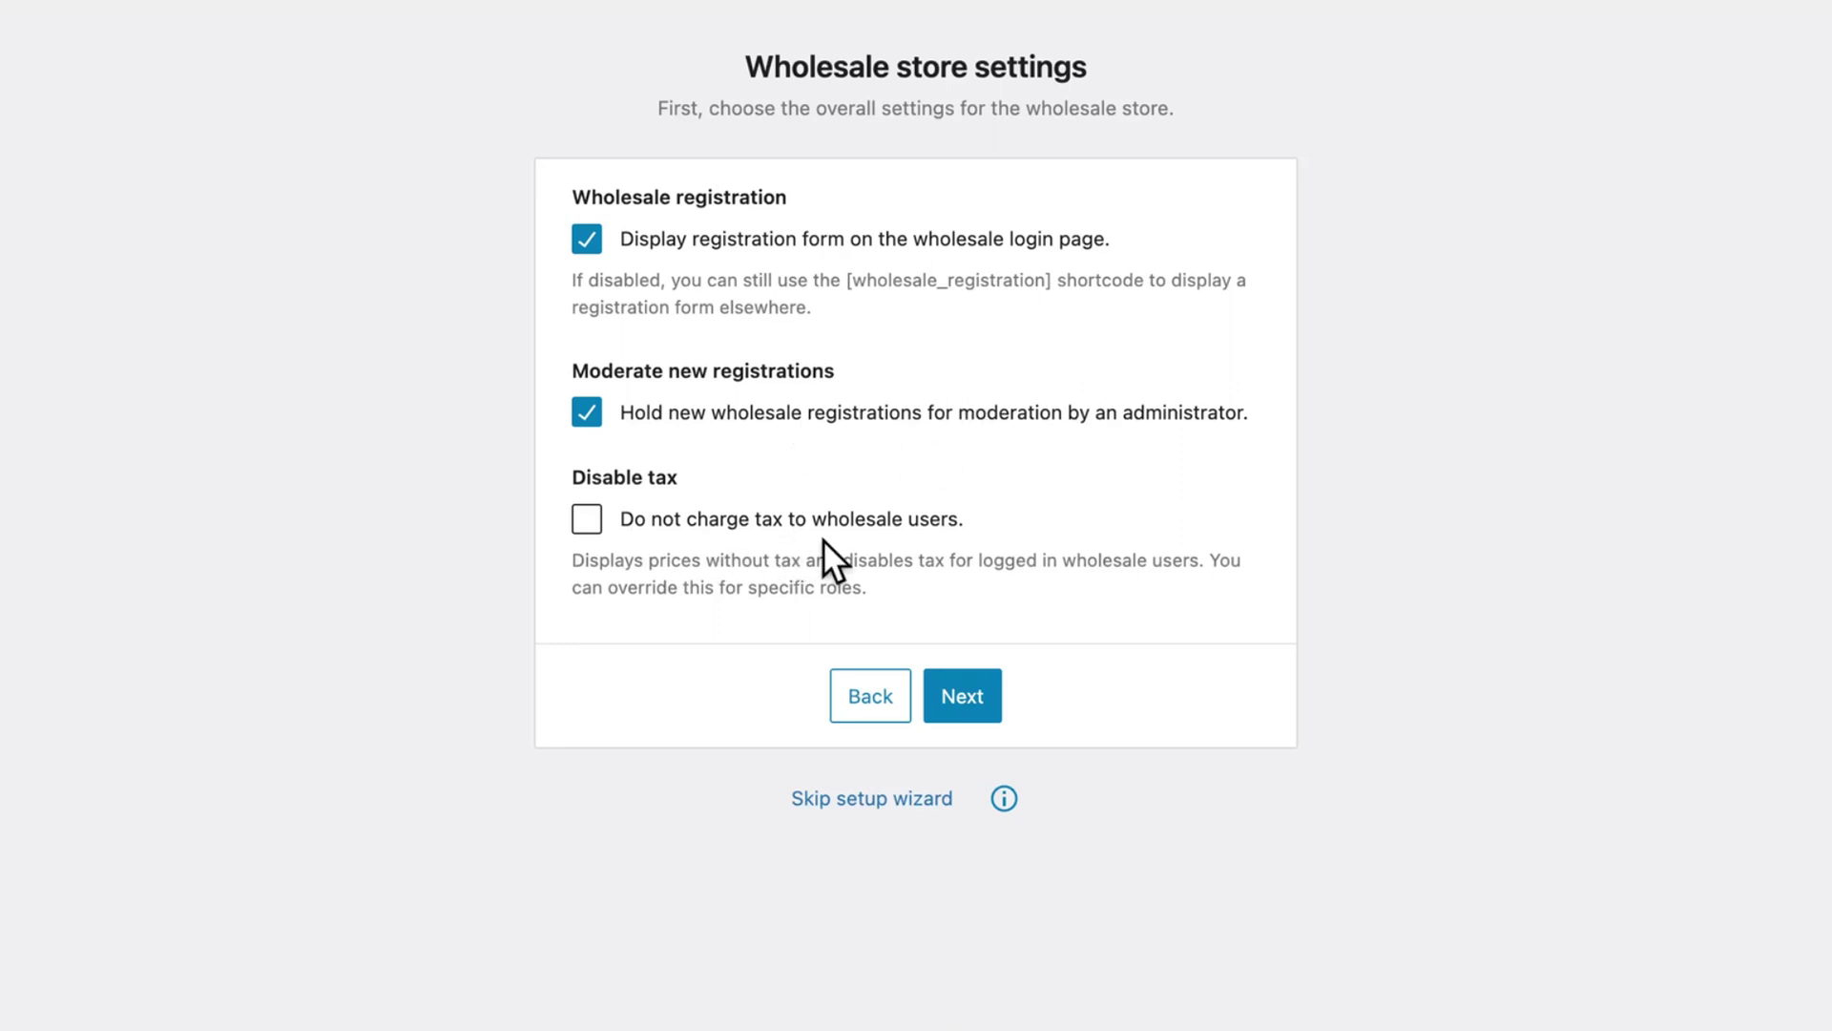
{"action": "left_click", "coordinate": [964, 701]}
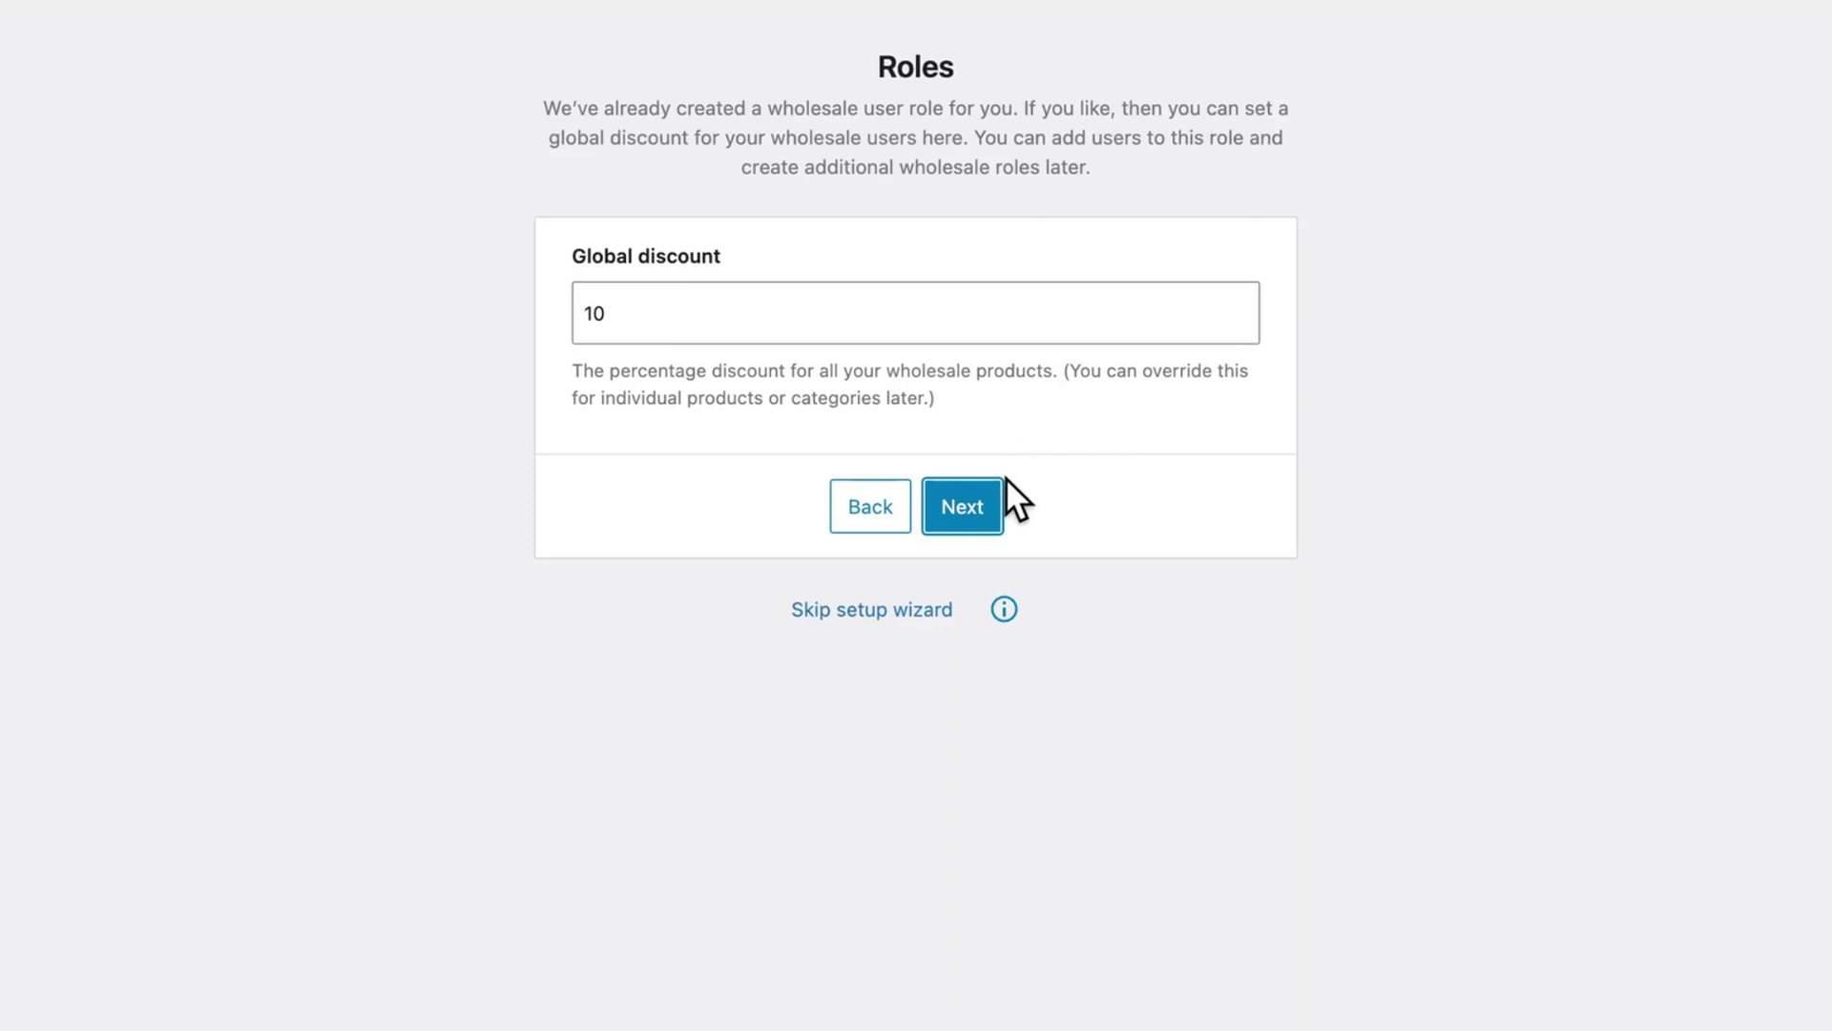
{"action": "left_click", "coordinate": [983, 504]}
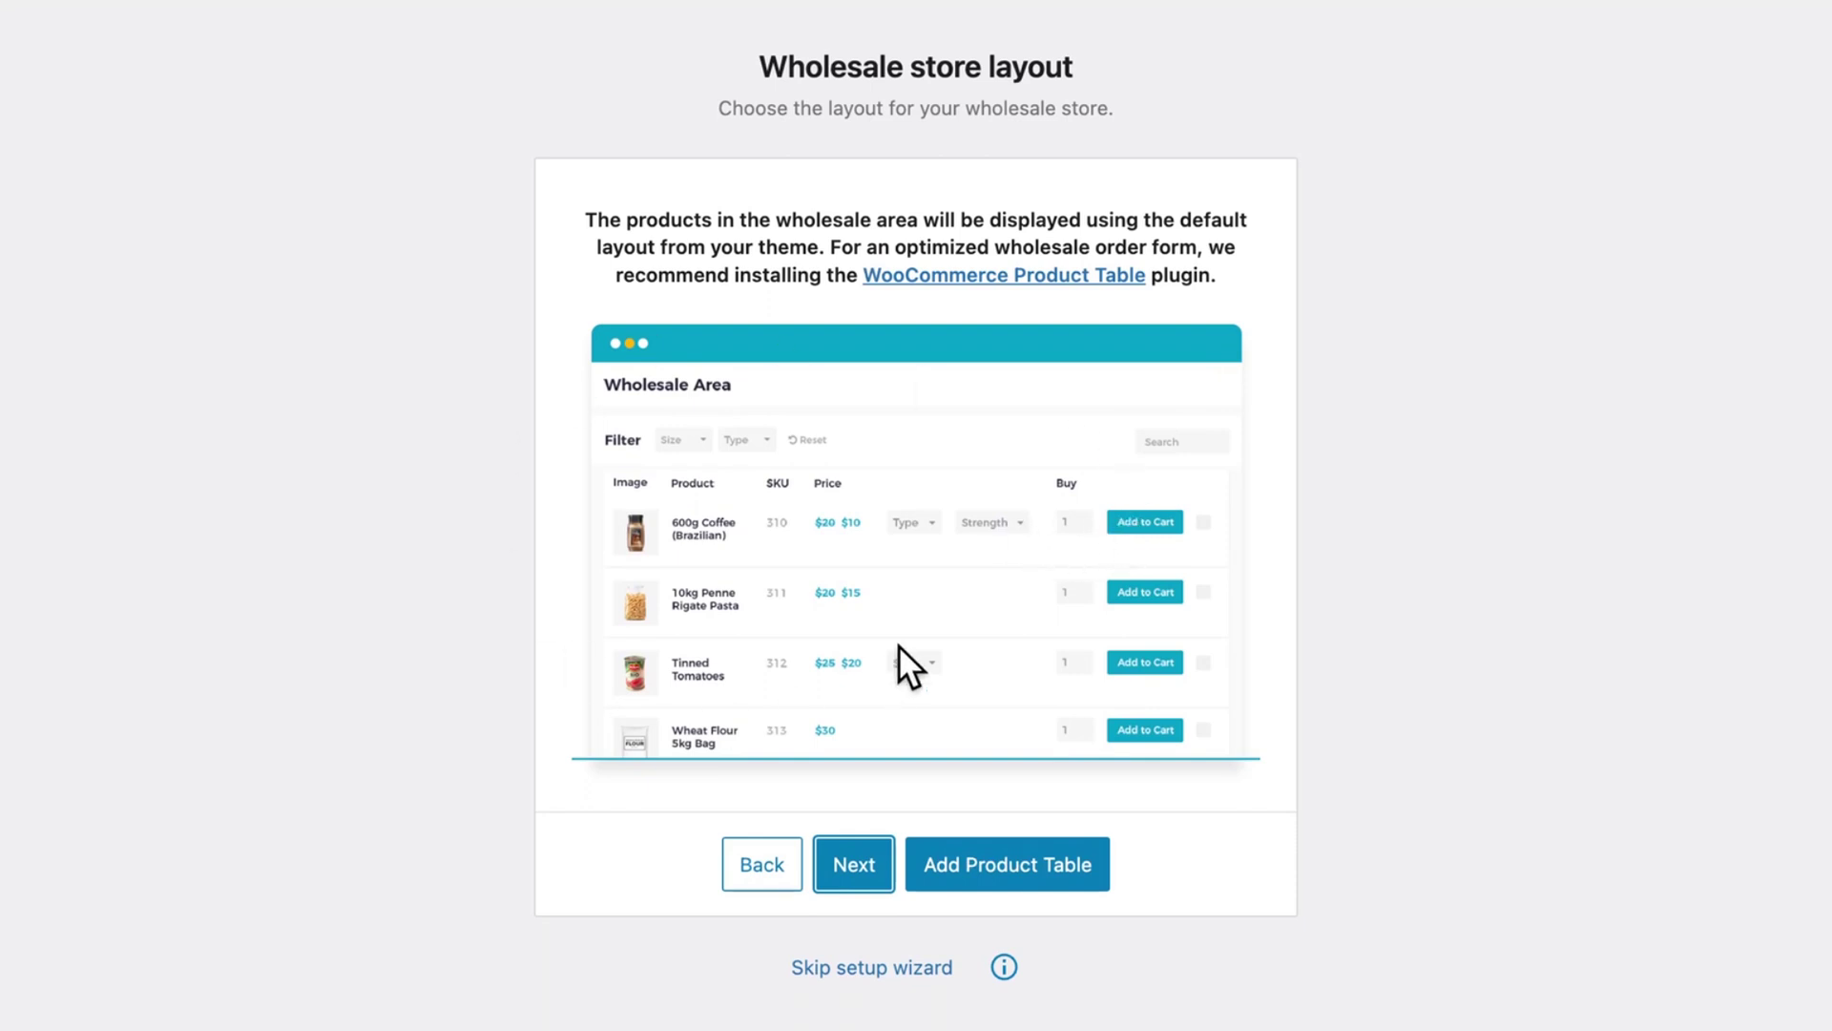
{"action": "left_click", "coordinate": [855, 869]}
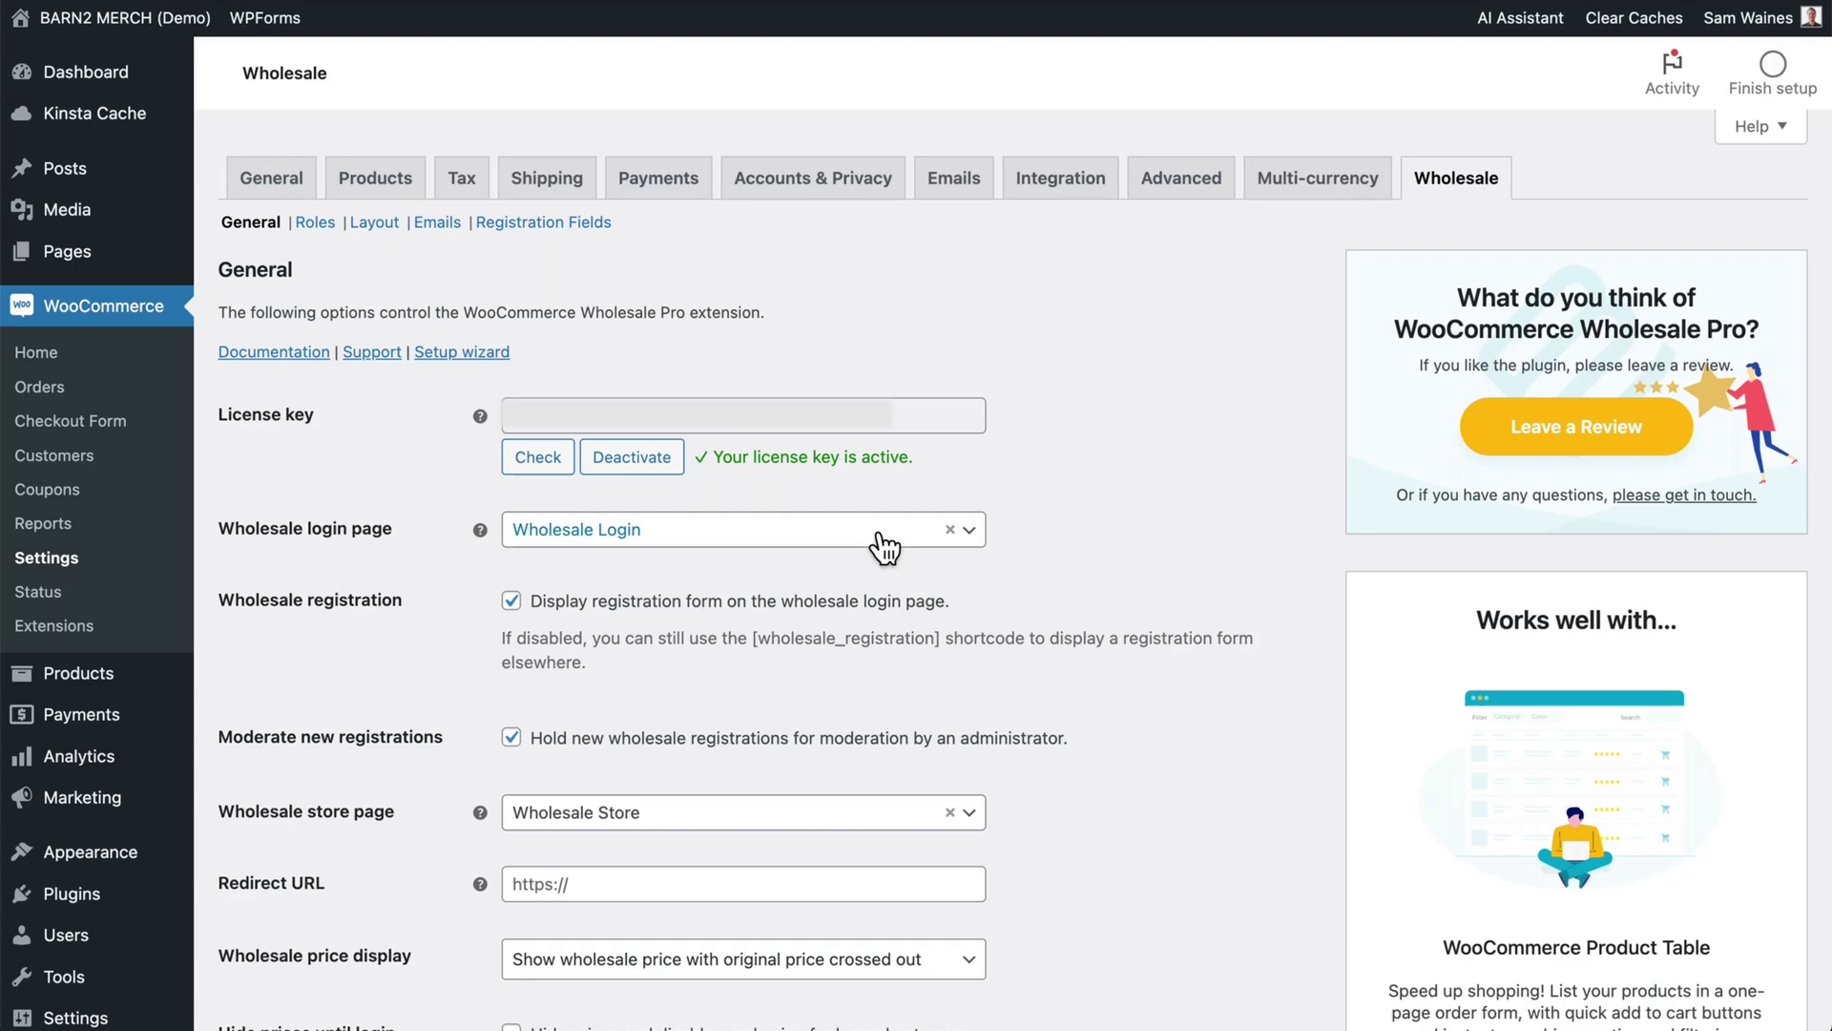
Set Wholesale Login as the login page and Wholesale Store as the wholesale store page
{"action": "left_click", "coordinate": [886, 547]}
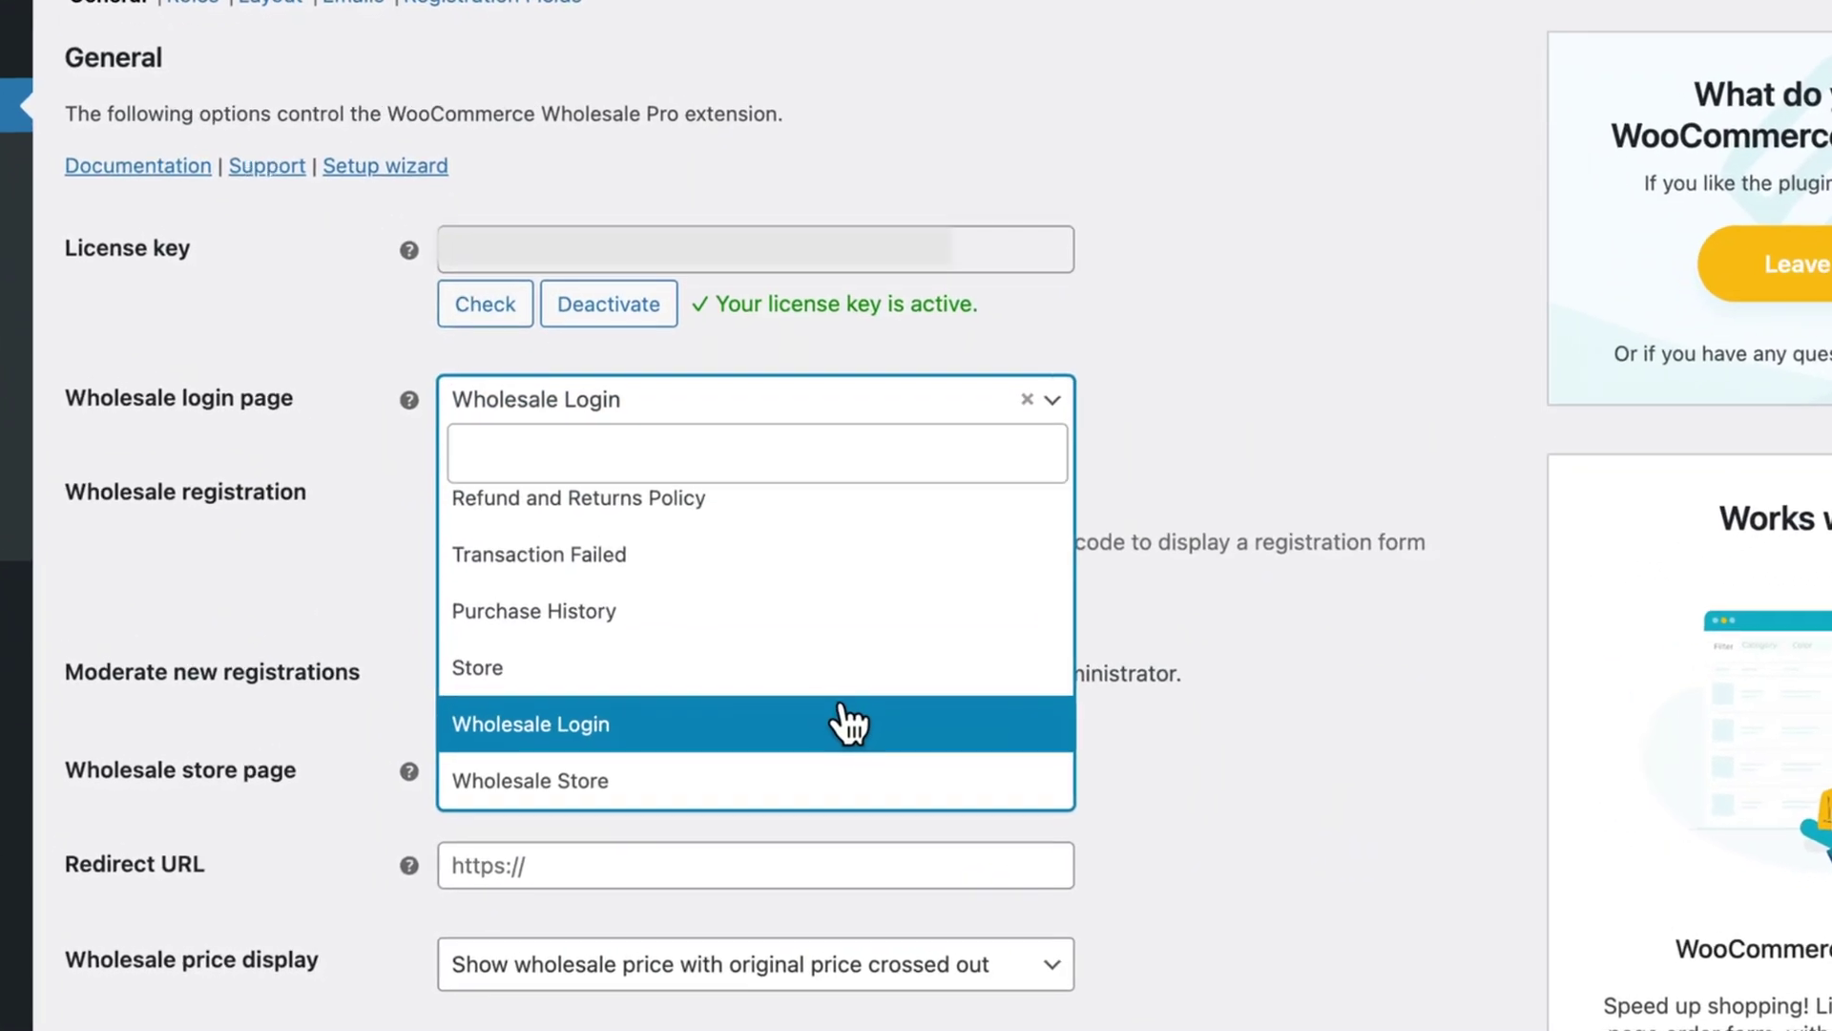
{"action": "left_click", "coordinate": [844, 730]}
{"action": "left_click", "coordinate": [852, 782]}
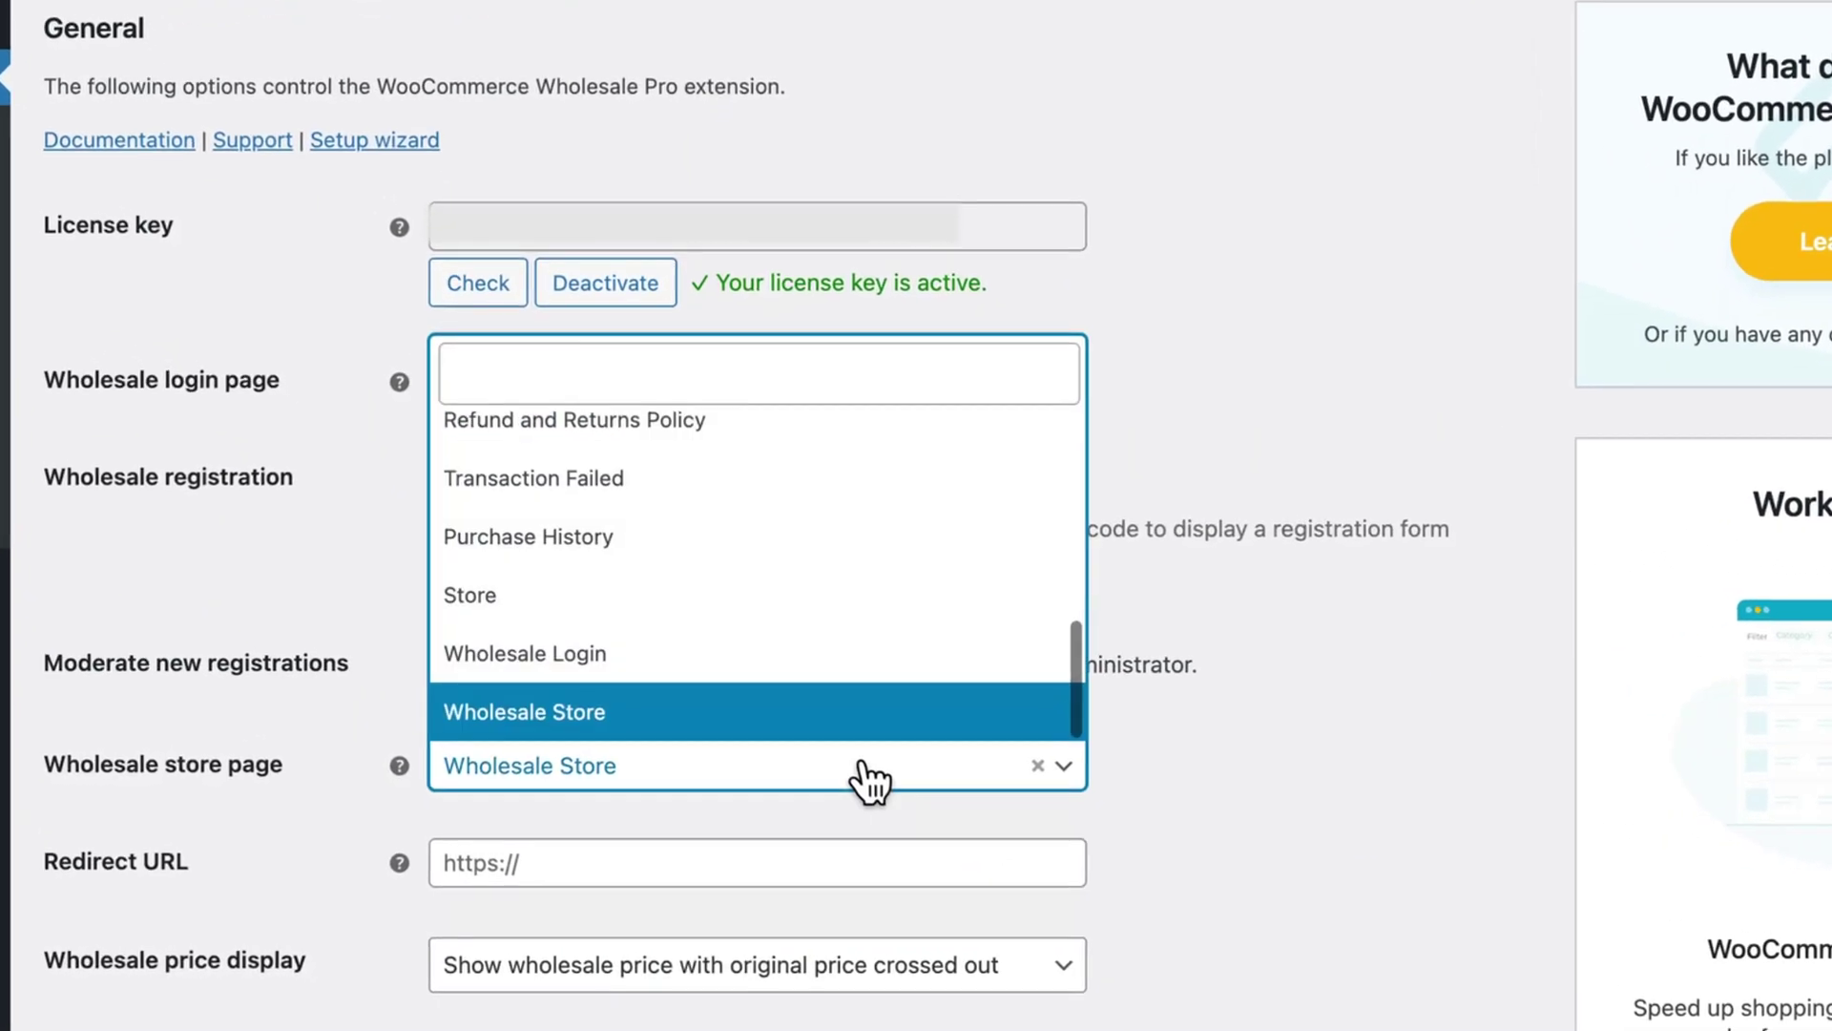
{"action": "left_click", "coordinate": [749, 711]}
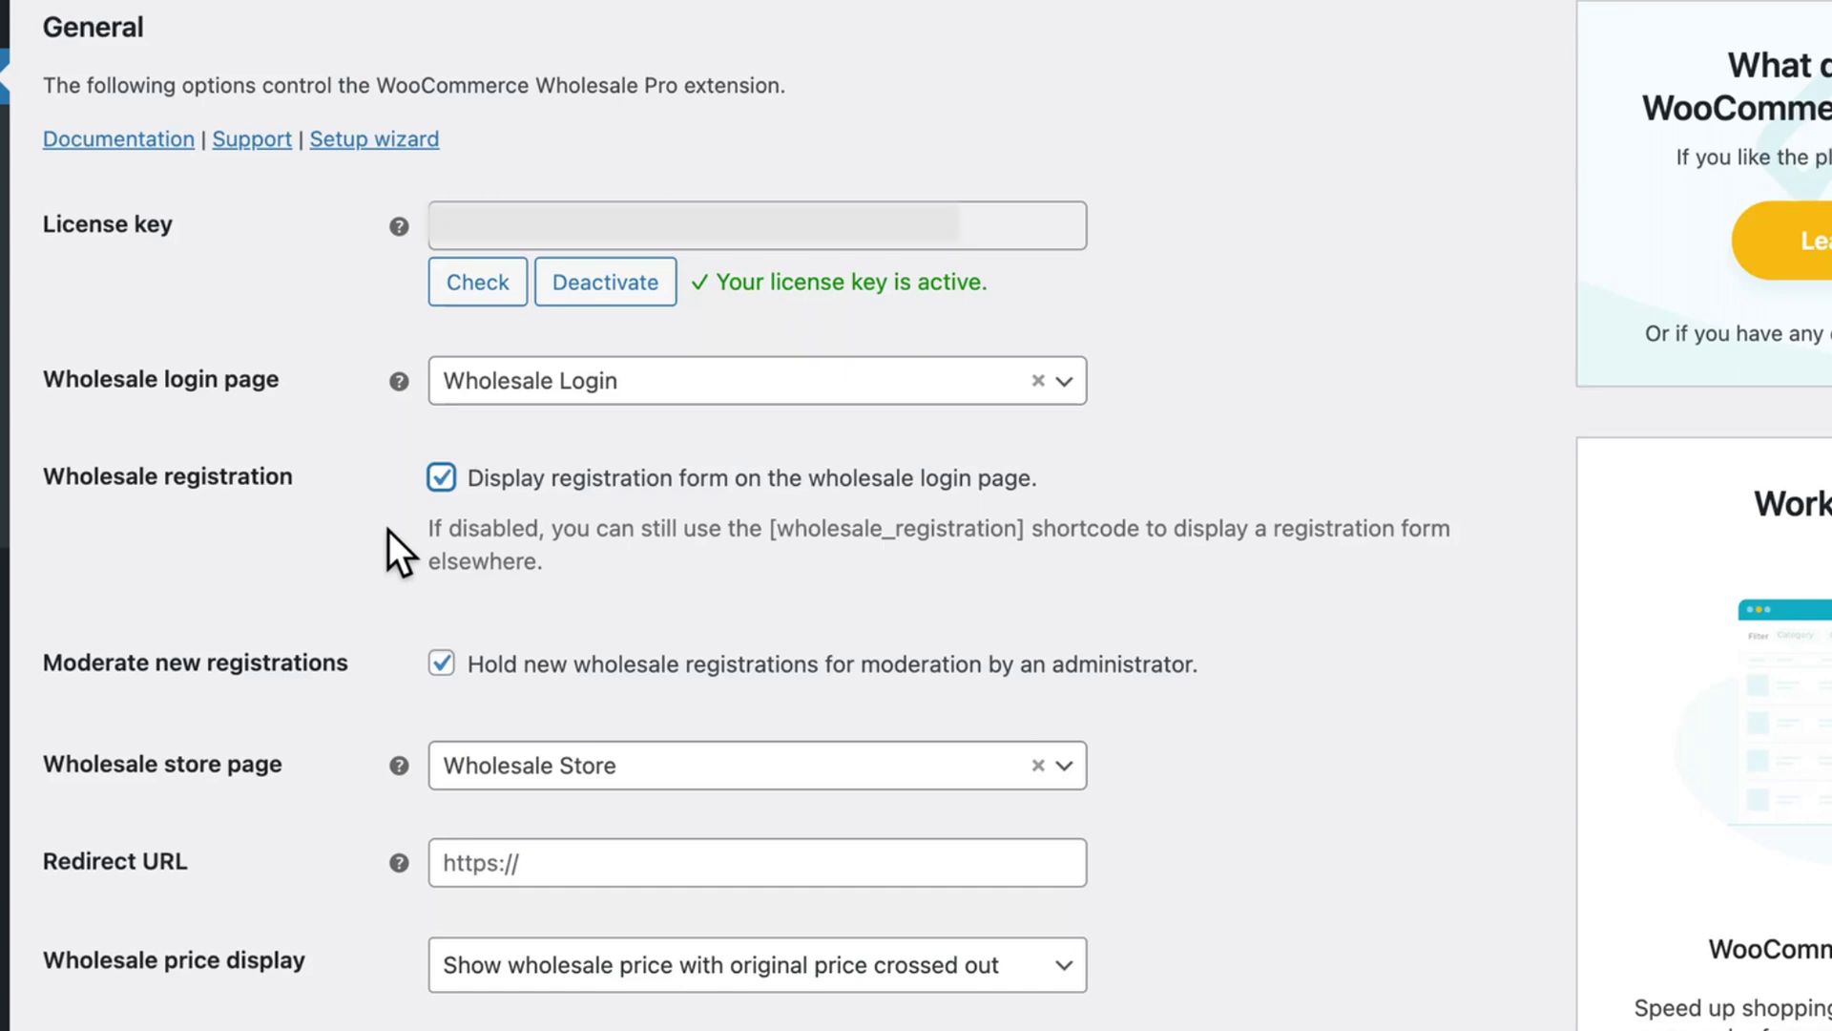
Switch off hiding prices until login, review price display options, and clear the alternate content text
{"action": "left_click", "coordinate": [442, 488]}
{"action": "scroll", "coordinate": [1129, 611], "scroll_direction": "down", "scroll_amount": 5}
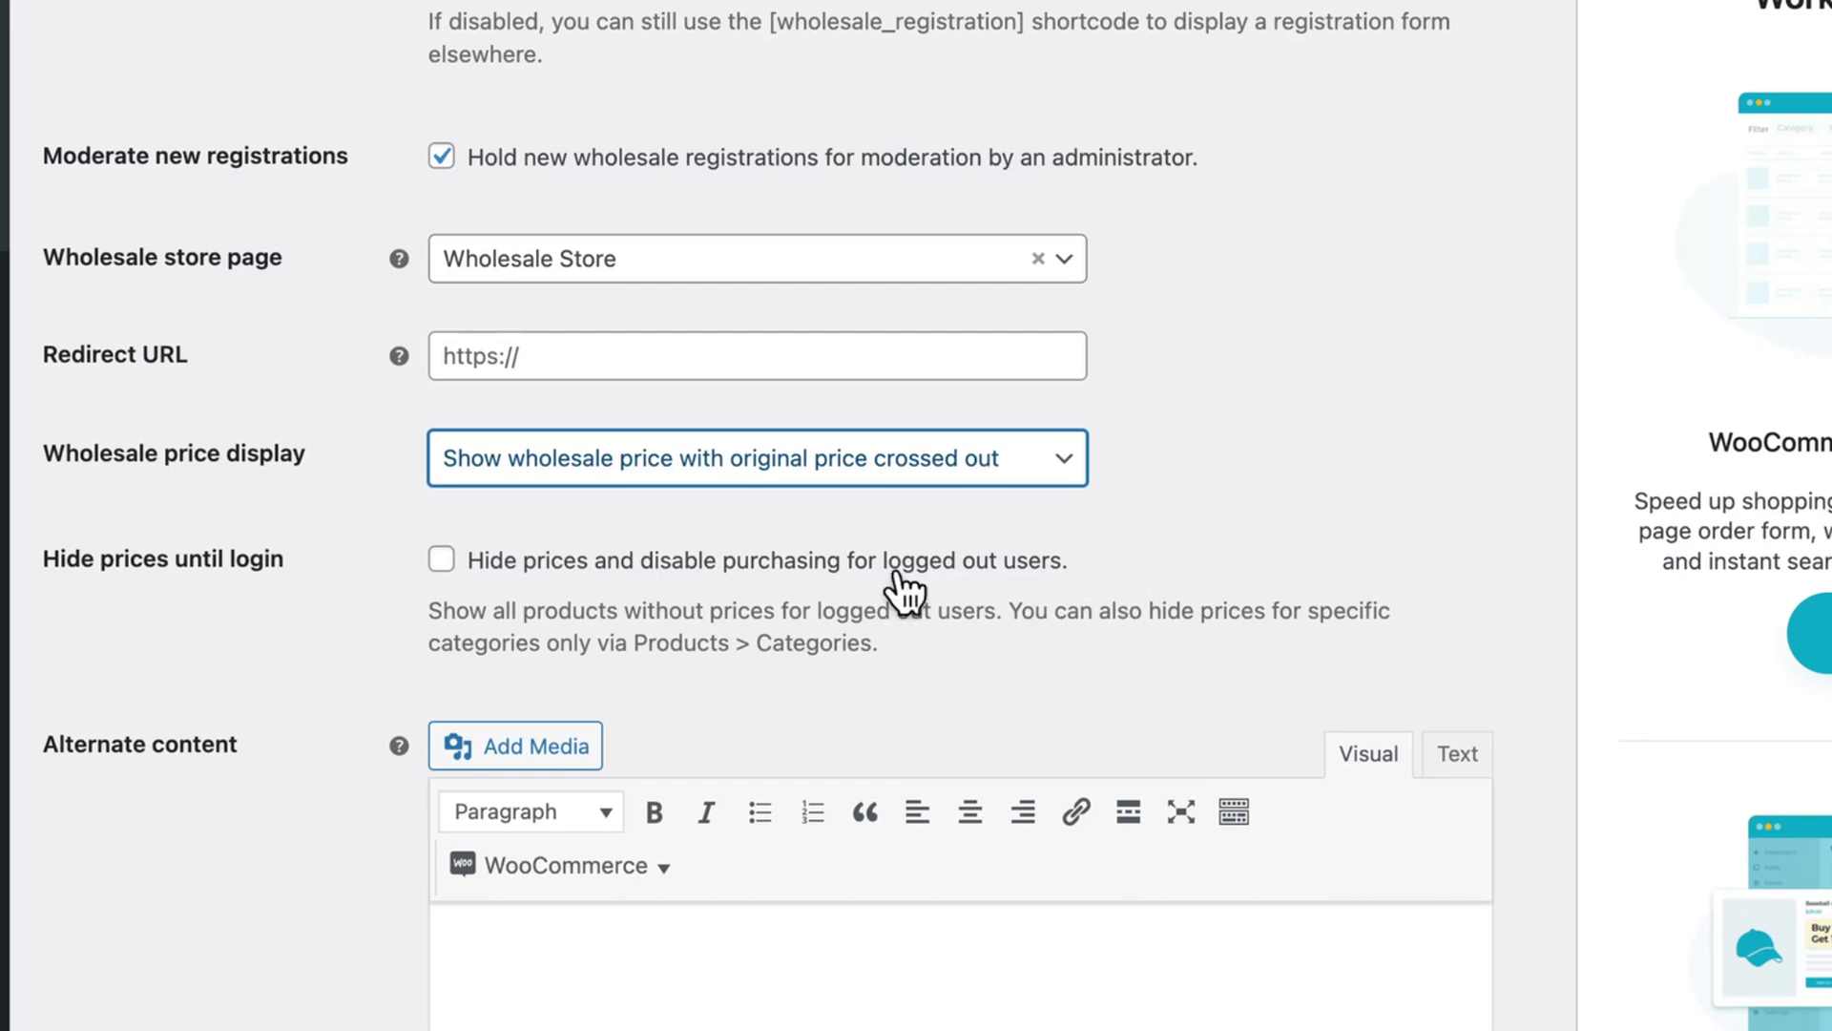
{"action": "left_click", "coordinate": [1051, 474]}
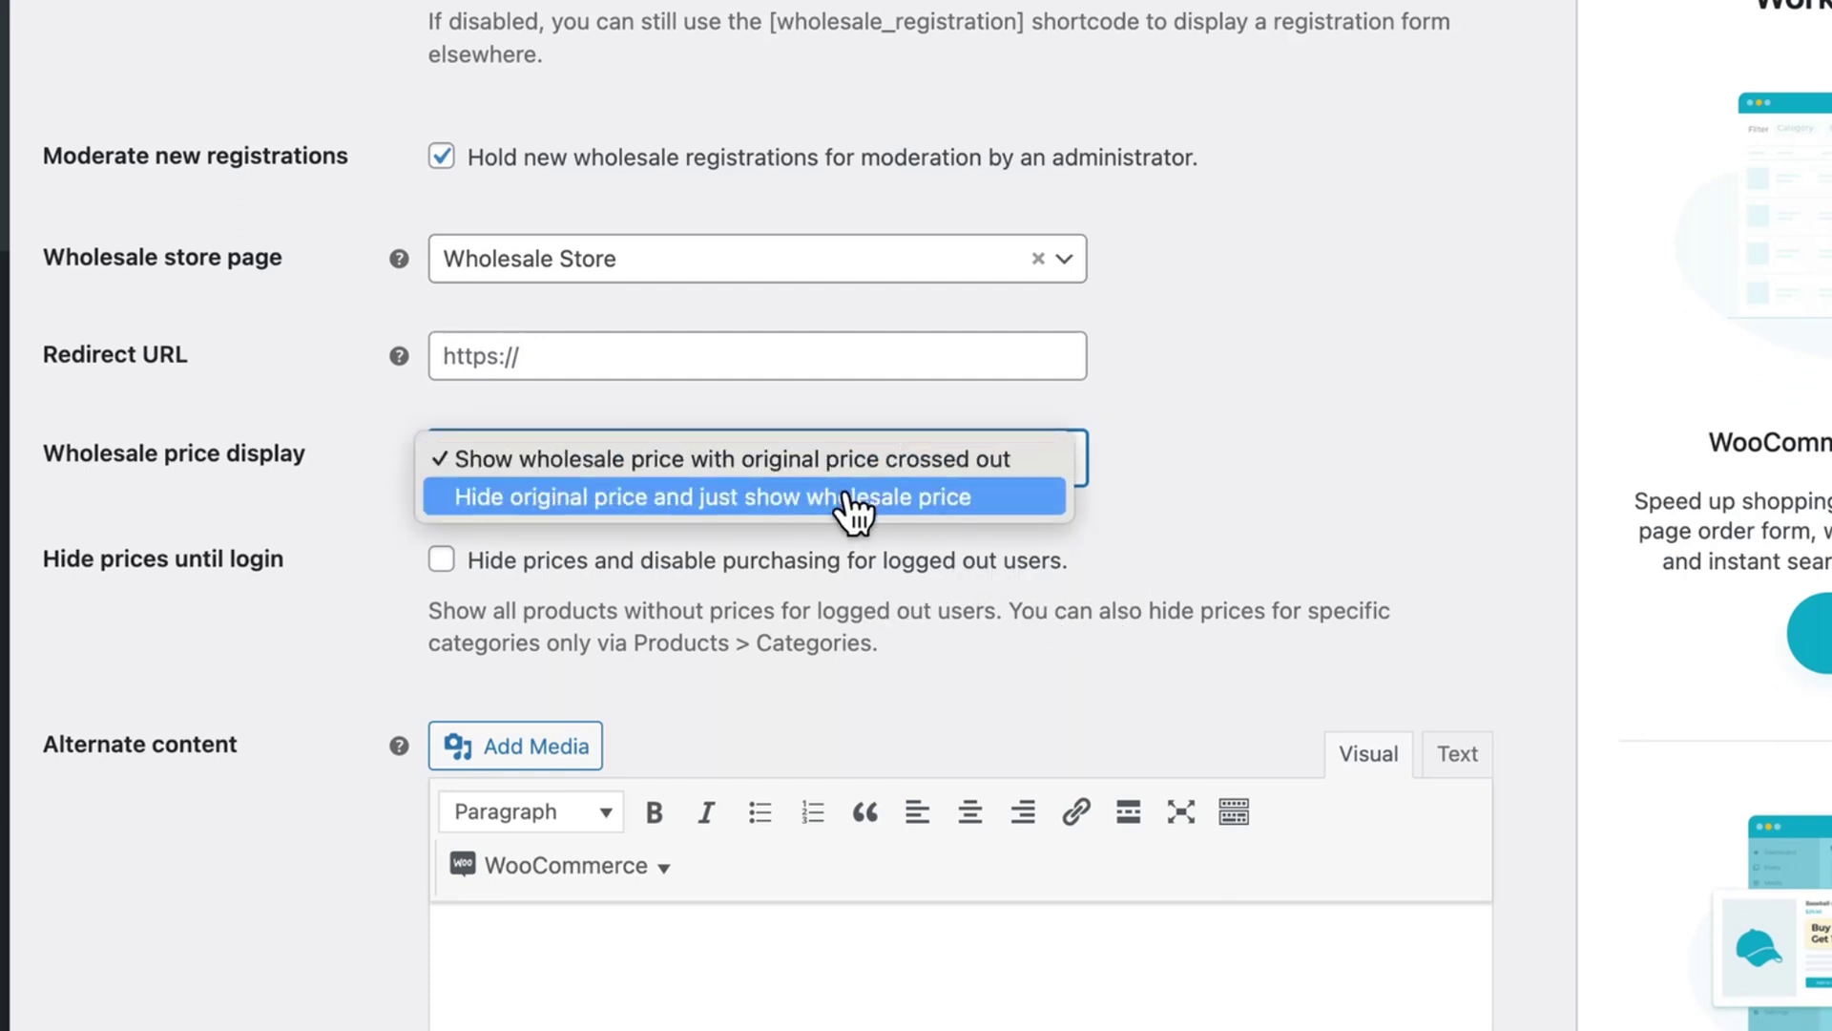
{"action": "scroll", "coordinate": [1063, 507], "scroll_direction": "down", "scroll_amount": 5}
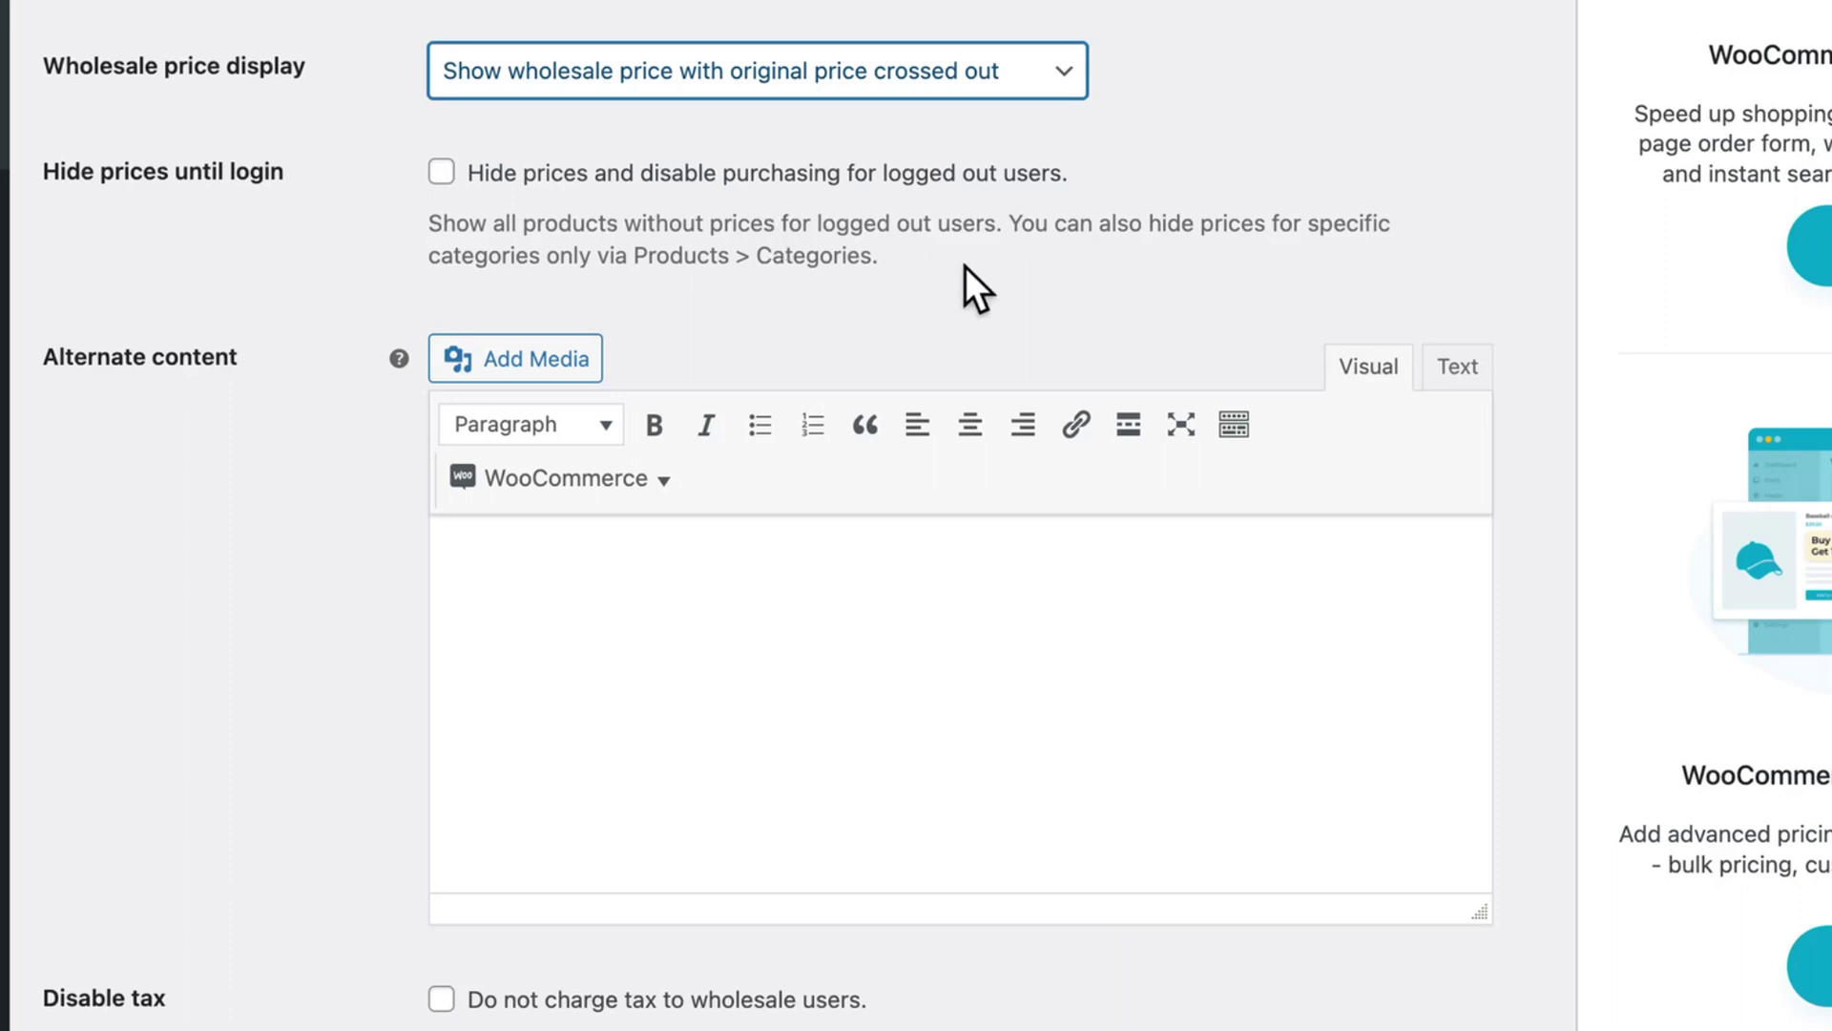
{"action": "scroll", "coordinate": [964, 267], "scroll_direction": "down", "scroll_amount": 2}
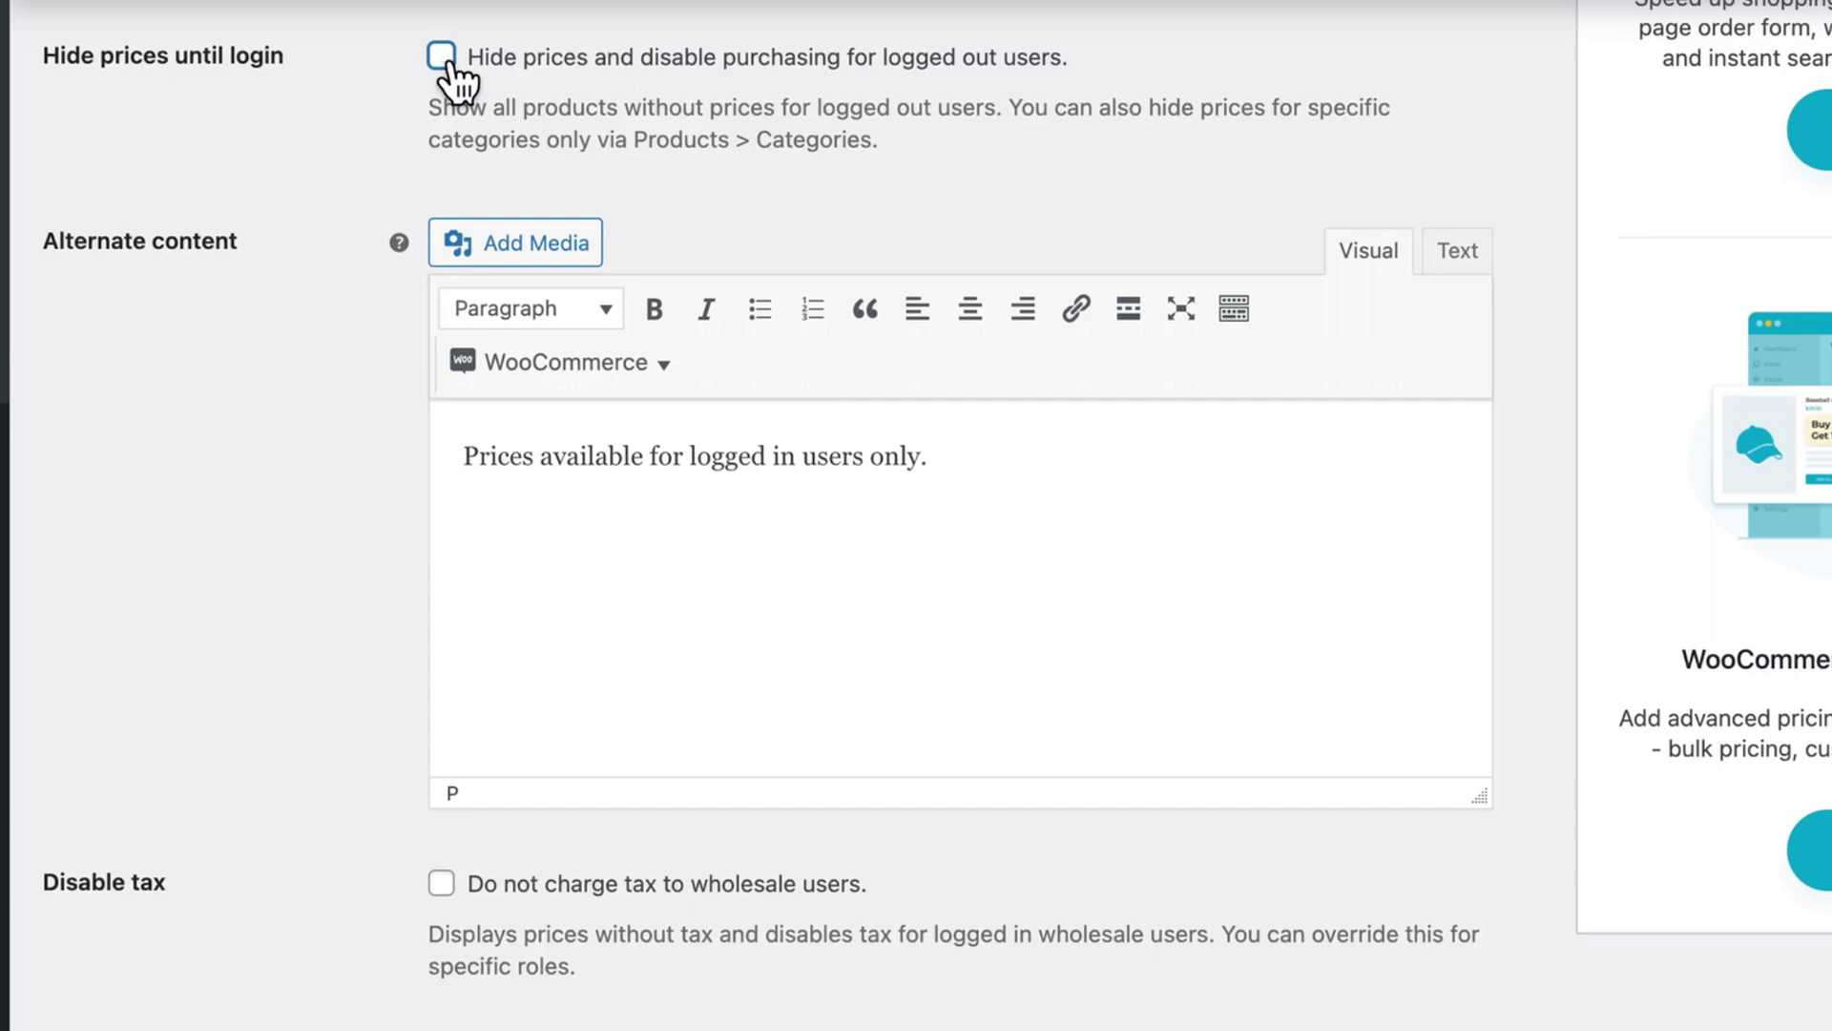
{"action": "left_click_drag", "start_coordinate": [953, 462], "coordinate": [416, 456]}
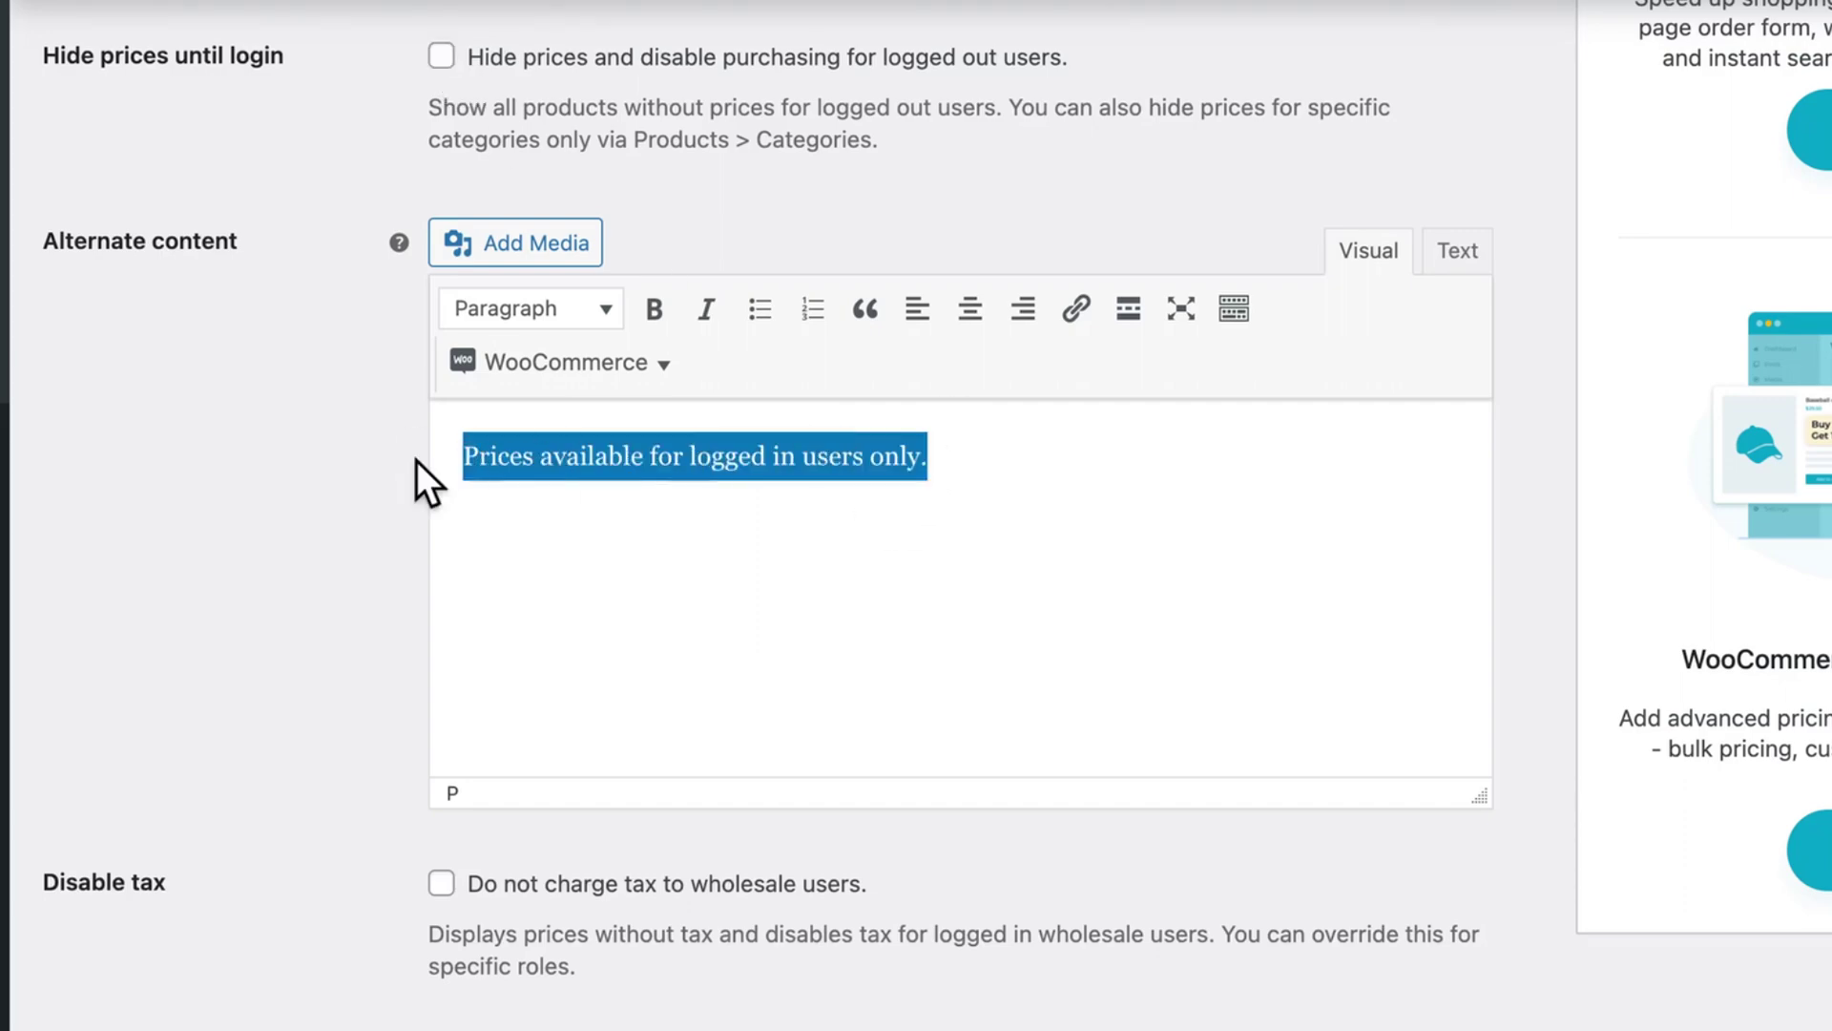
{"action": "key", "text": "BackSpace"}
{"action": "scroll", "coordinate": [368, 573], "scroll_direction": "down", "scroll_amount": 3}
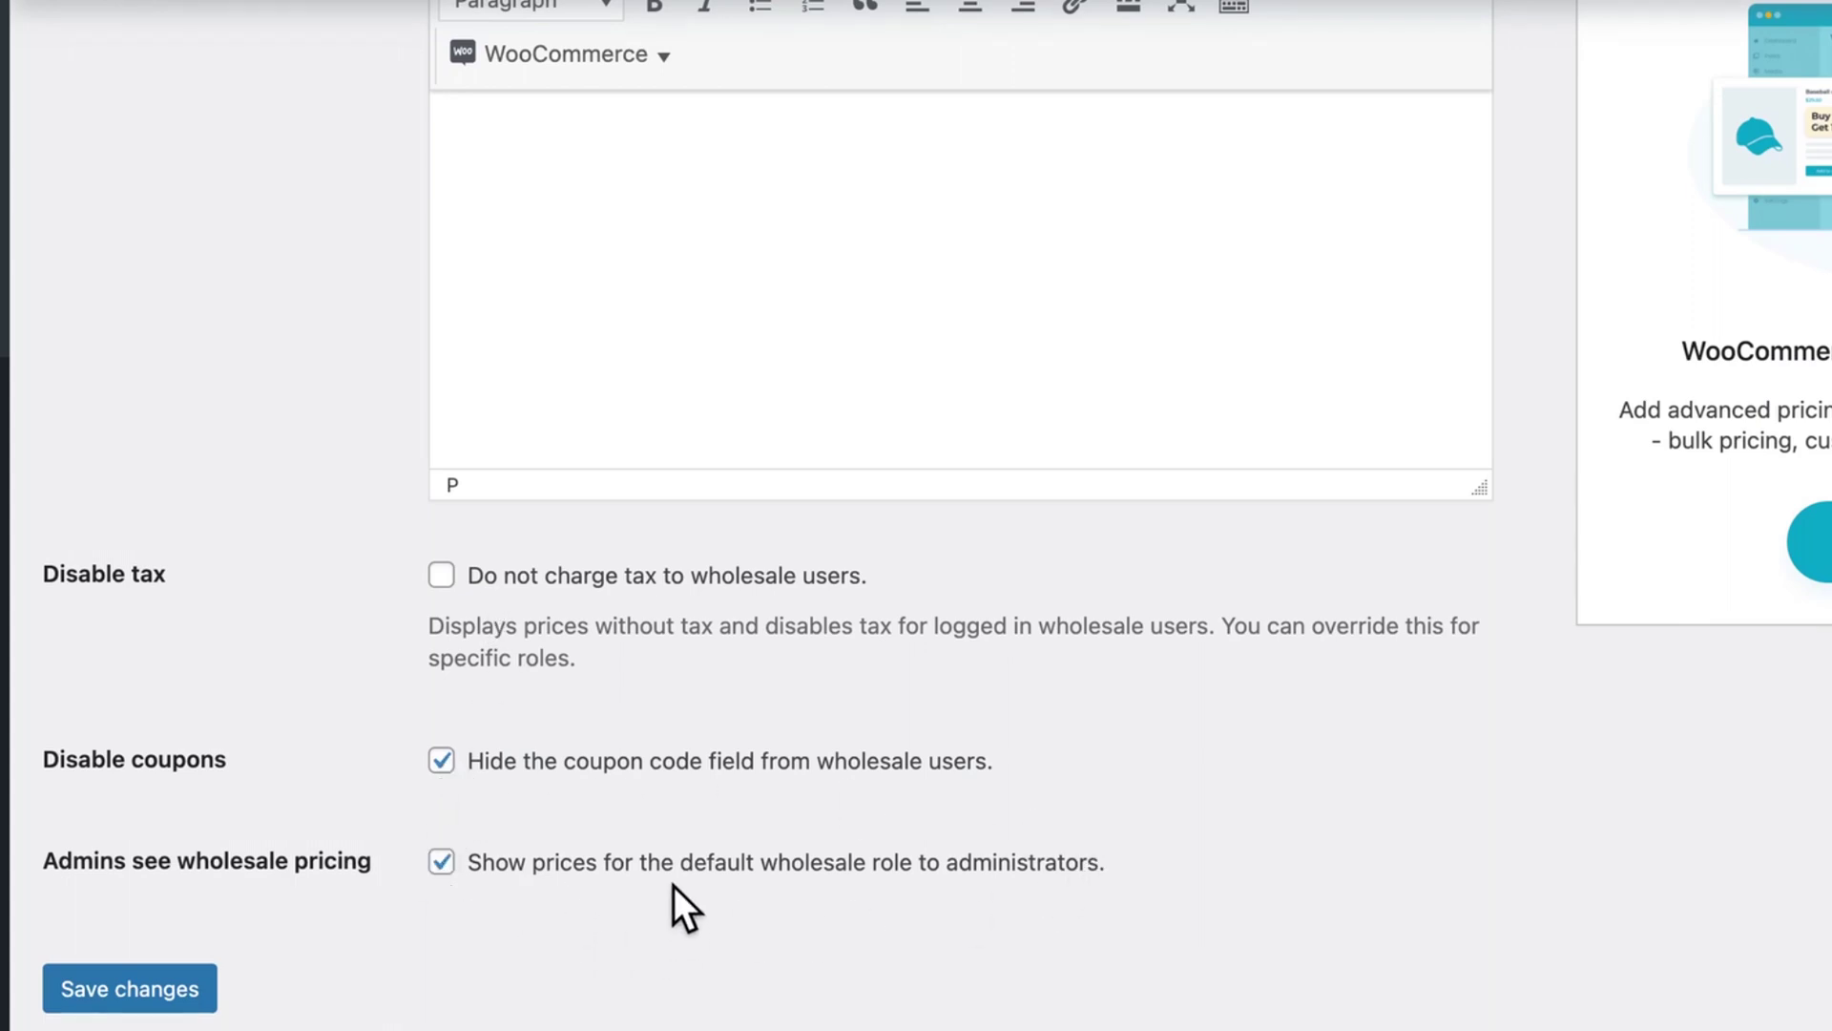
Save the Wholesale settings and go to the Wholesale User Roles list
{"action": "left_click", "coordinate": [179, 998]}
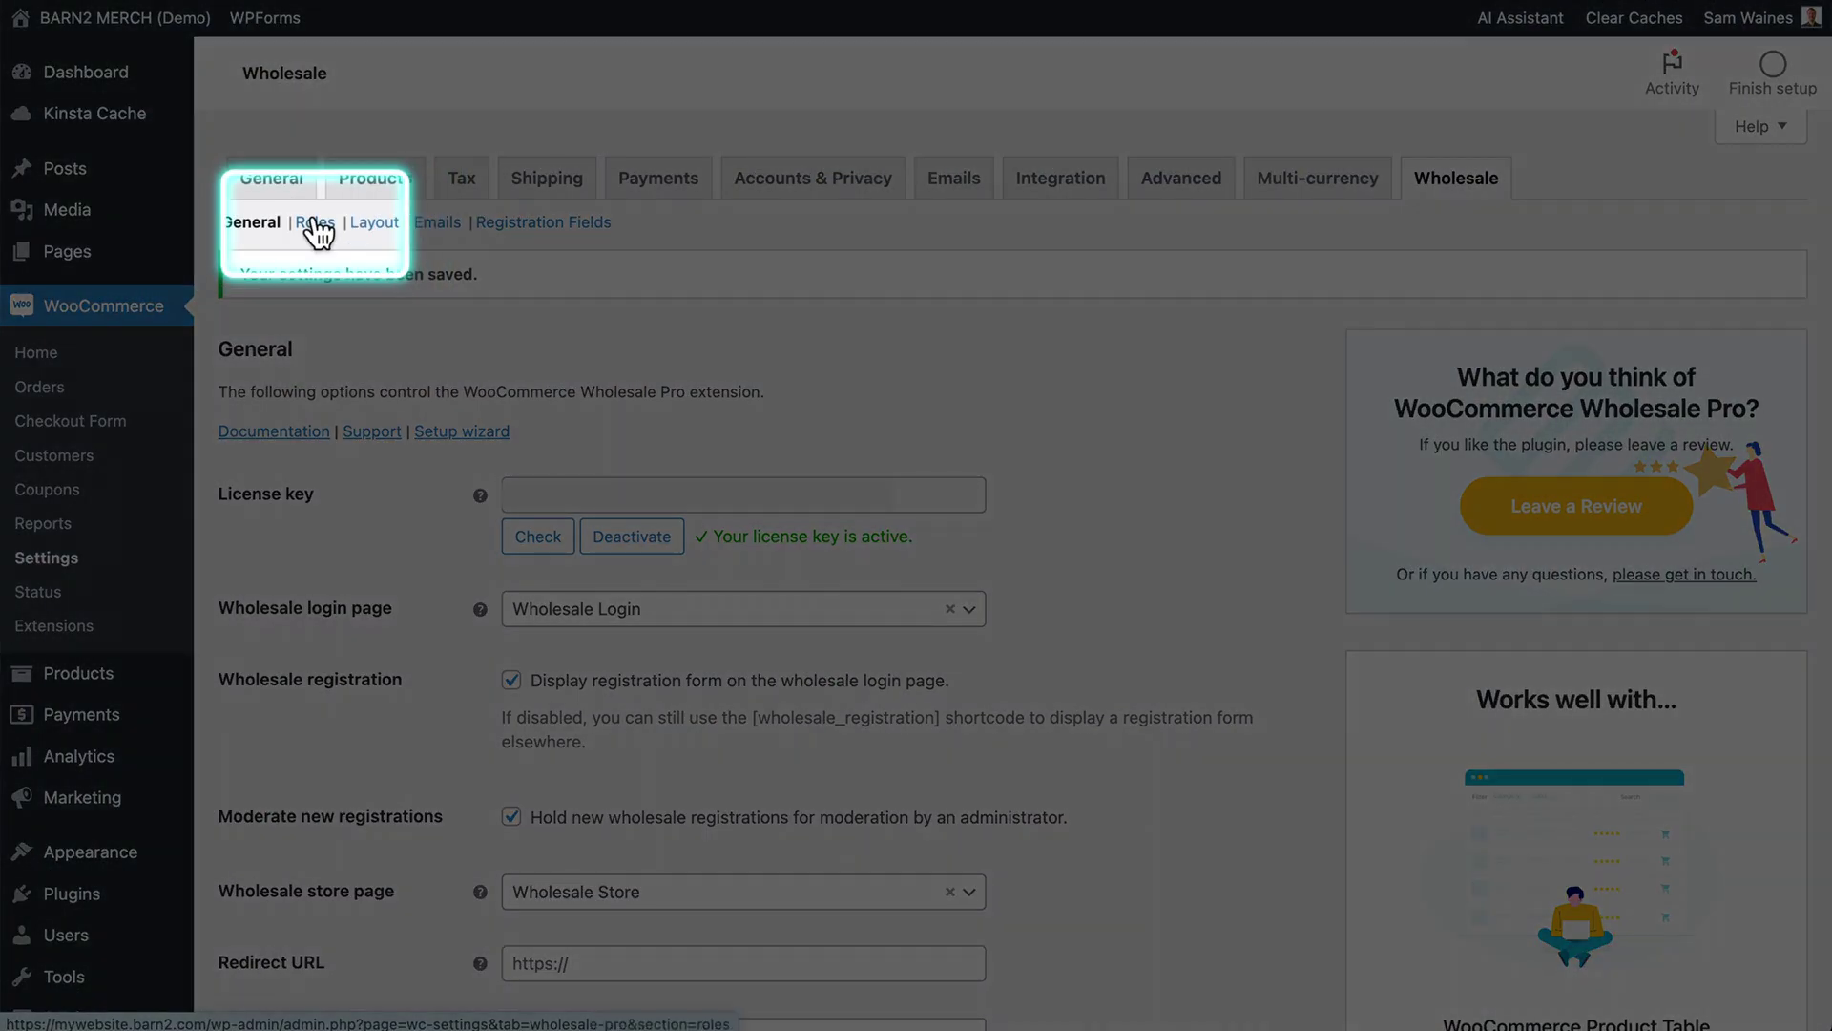
{"action": "left_click", "coordinate": [315, 223]}
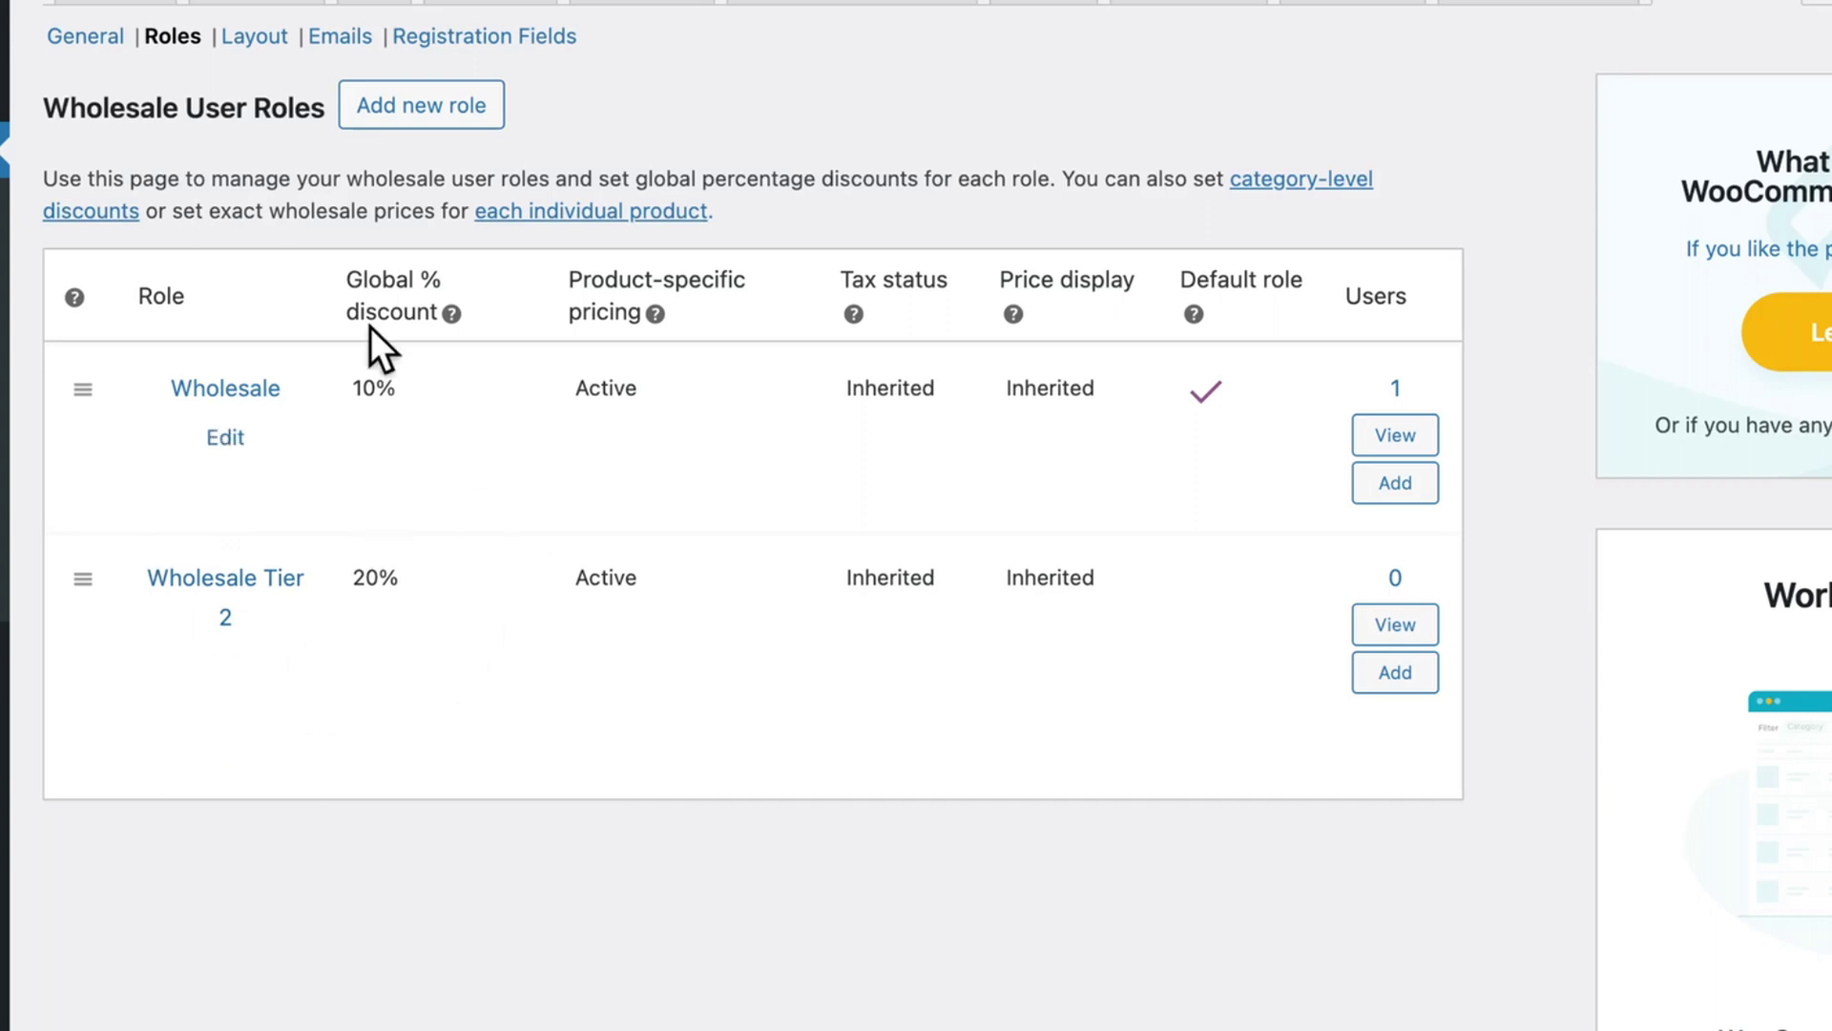
Start a new wholesale role named Wholesale Tier 3 with a 30% discount
{"action": "left_click", "coordinate": [458, 120]}
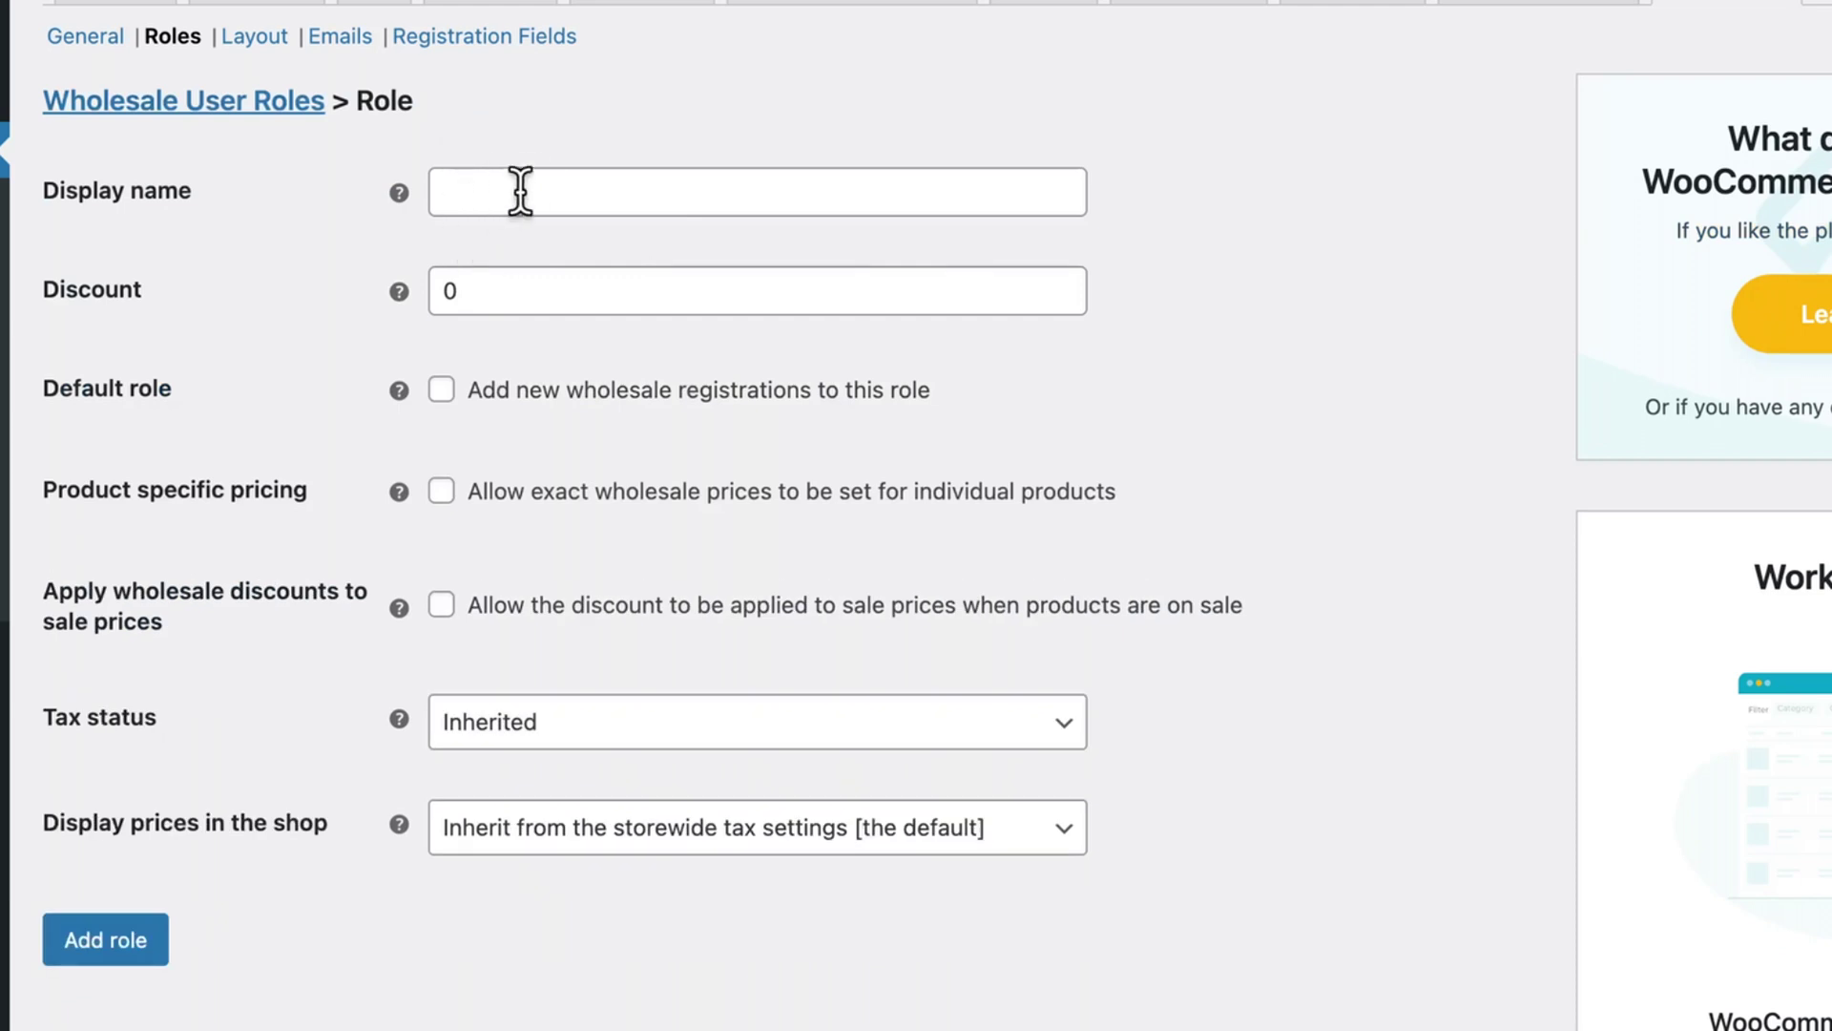
{"action": "left_click", "coordinate": [538, 184]}
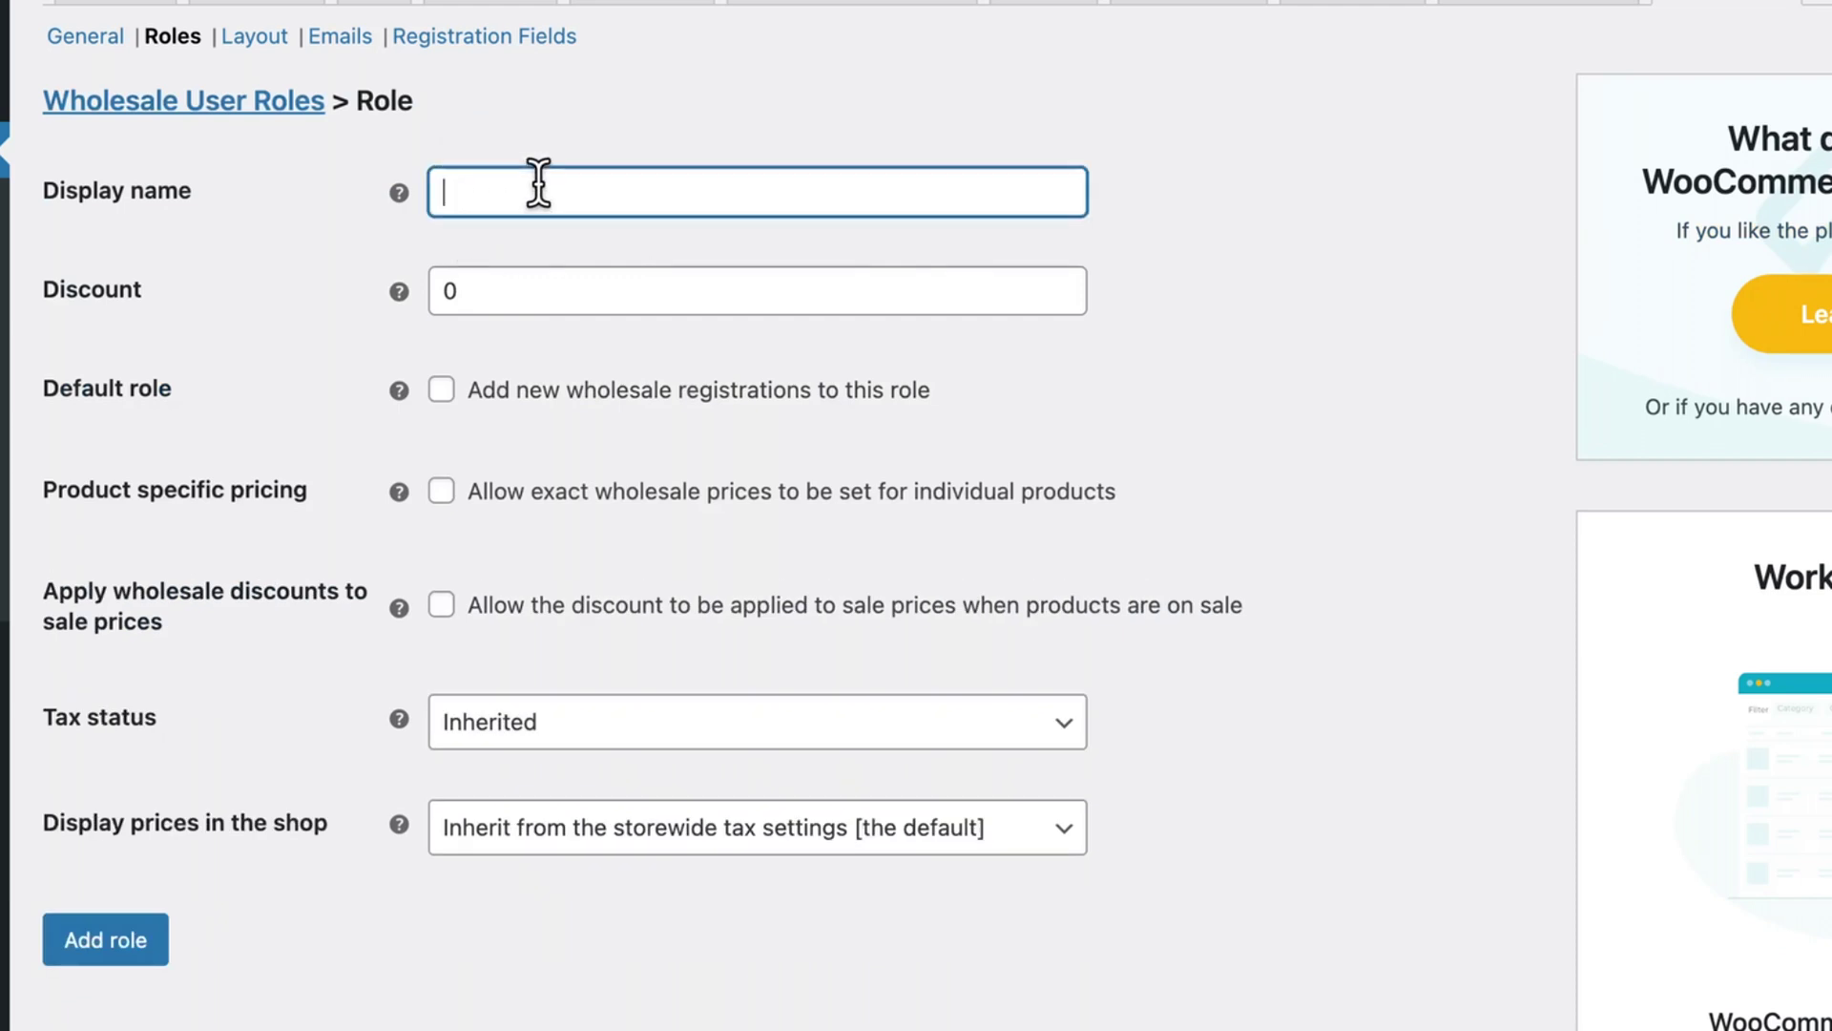
{"action": "type", "text": "Wholesale Tier 3"}
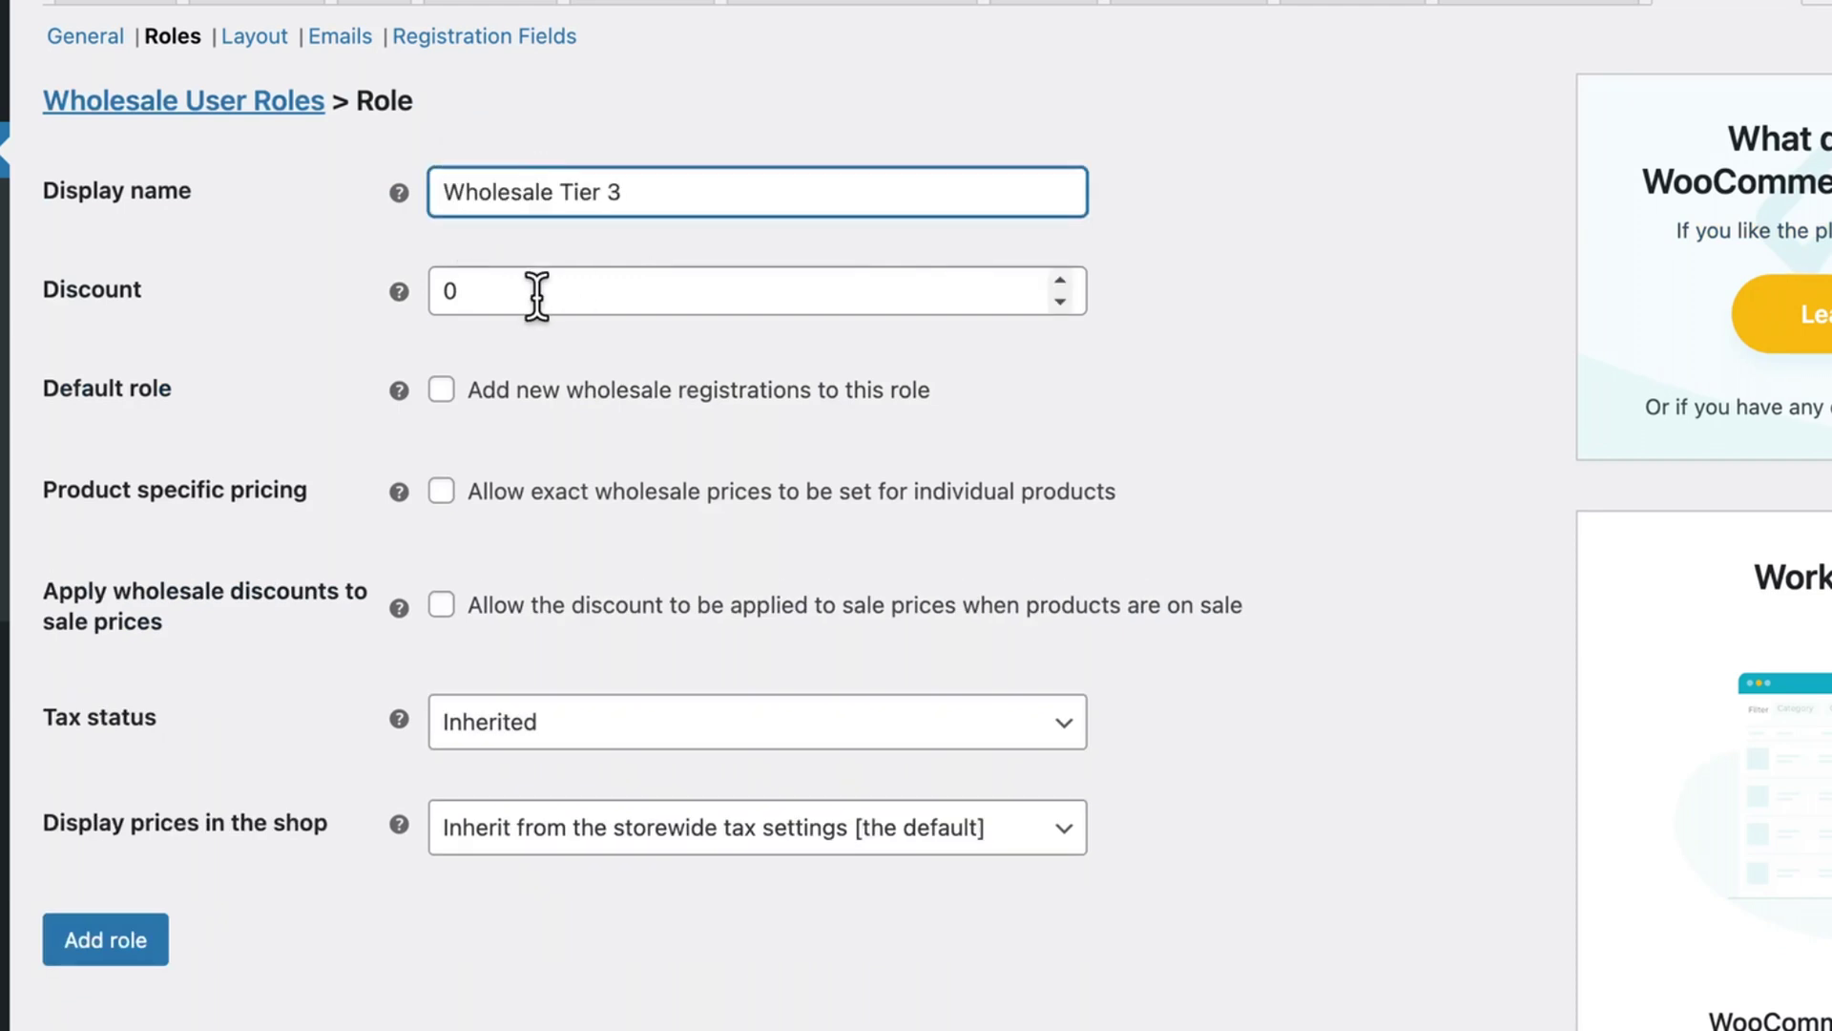
{"action": "left_click", "coordinate": [531, 290]}
{"action": "key", "text": "BackSpace"}
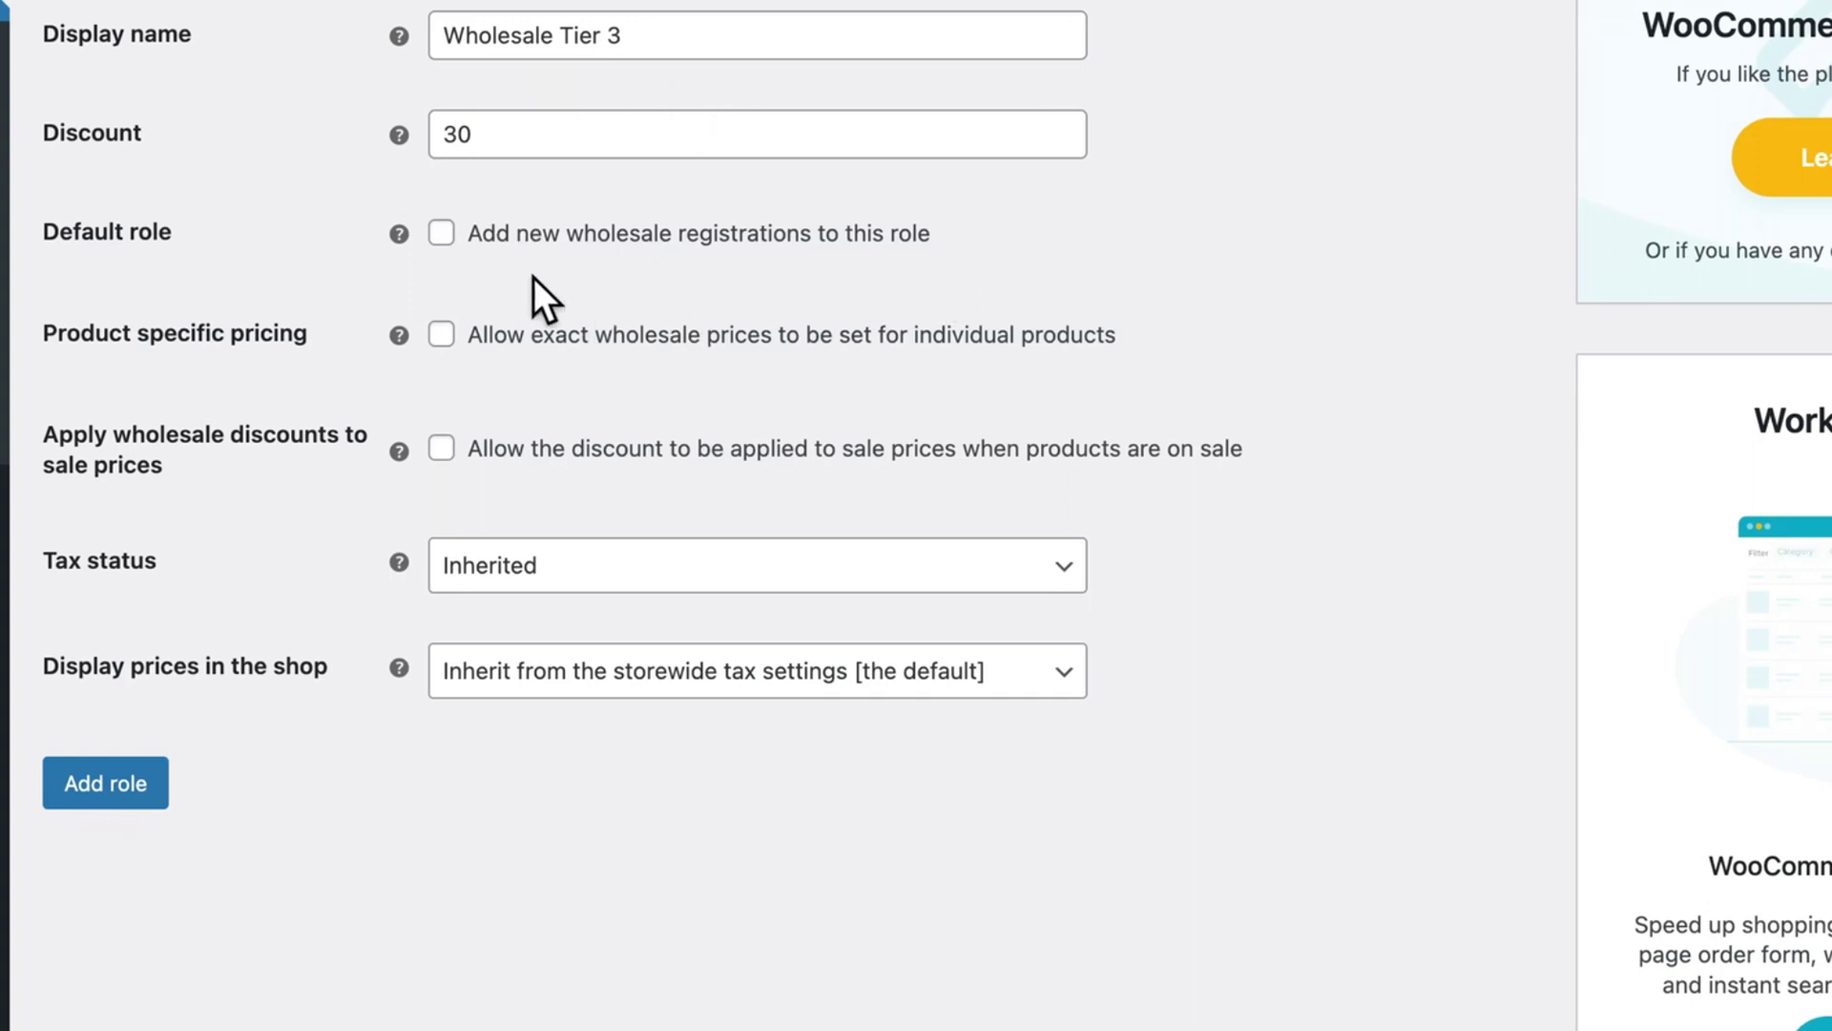
Allow product-specific pricing, leave tax status and price display inherited, and save the role
{"action": "scroll", "coordinate": [840, 294], "scroll_direction": "down", "scroll_amount": 1}
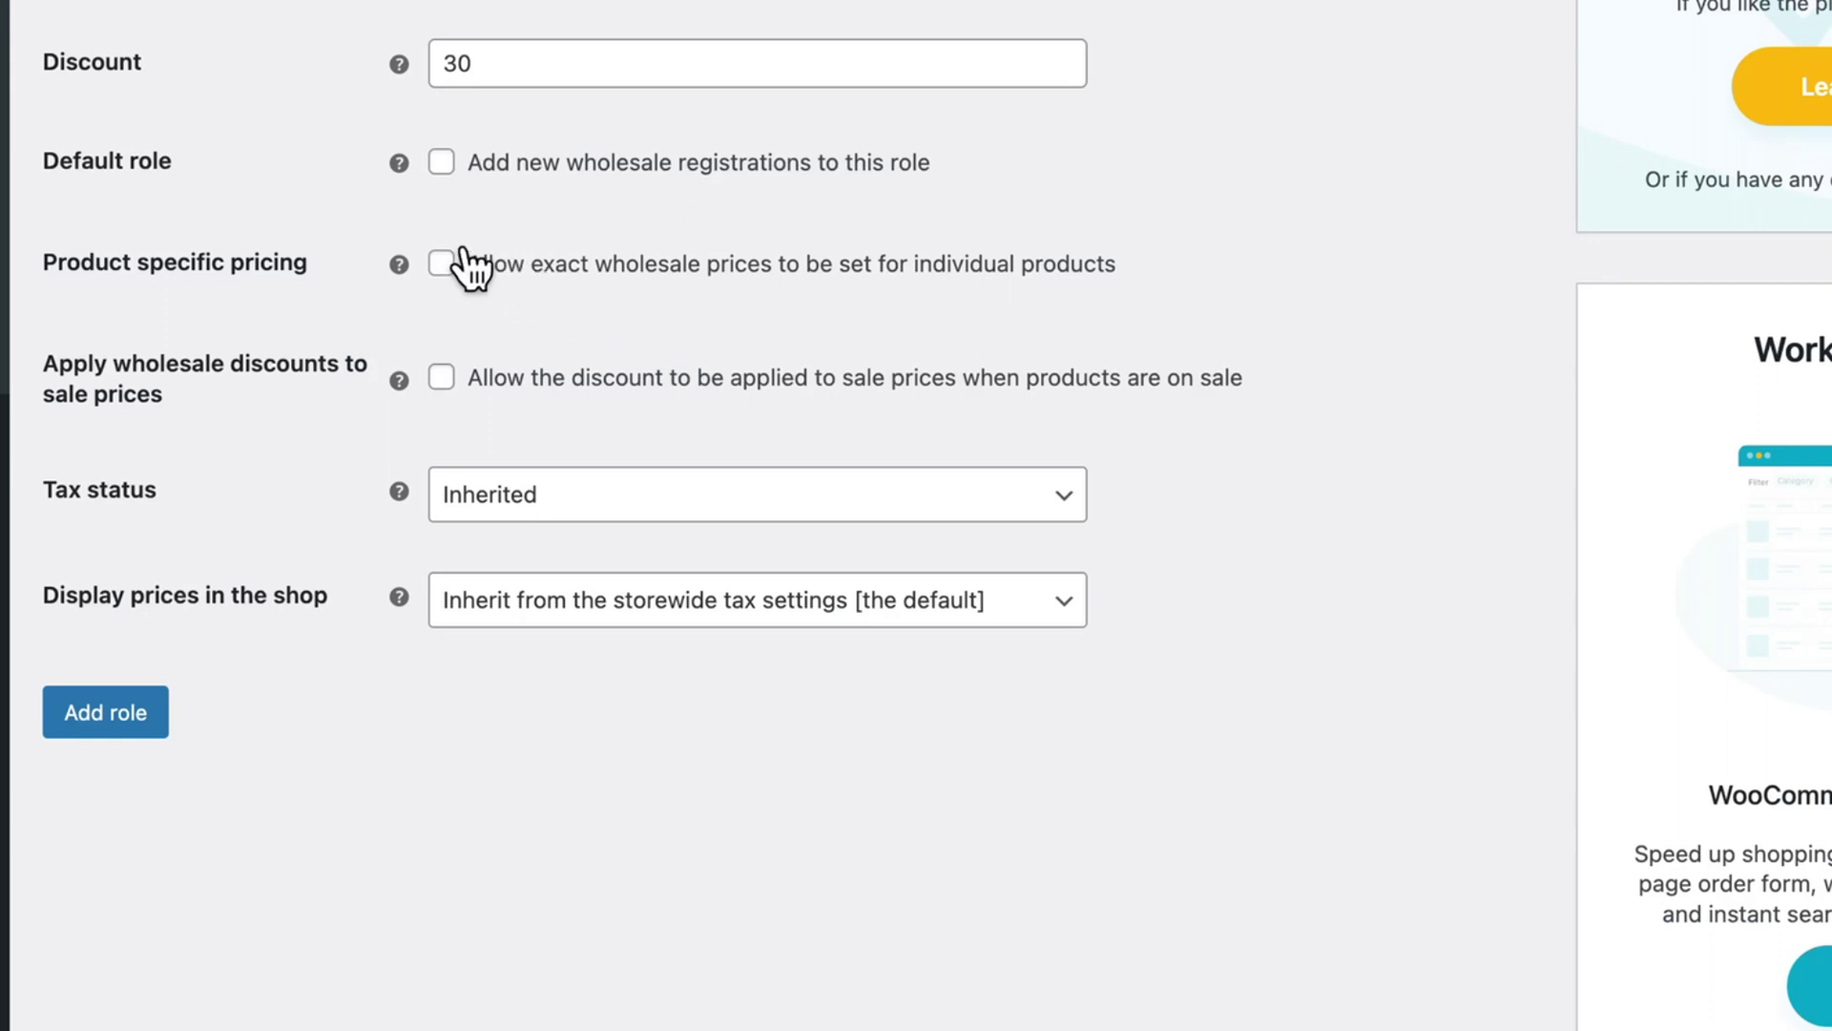
{"action": "left_click", "coordinate": [441, 265]}
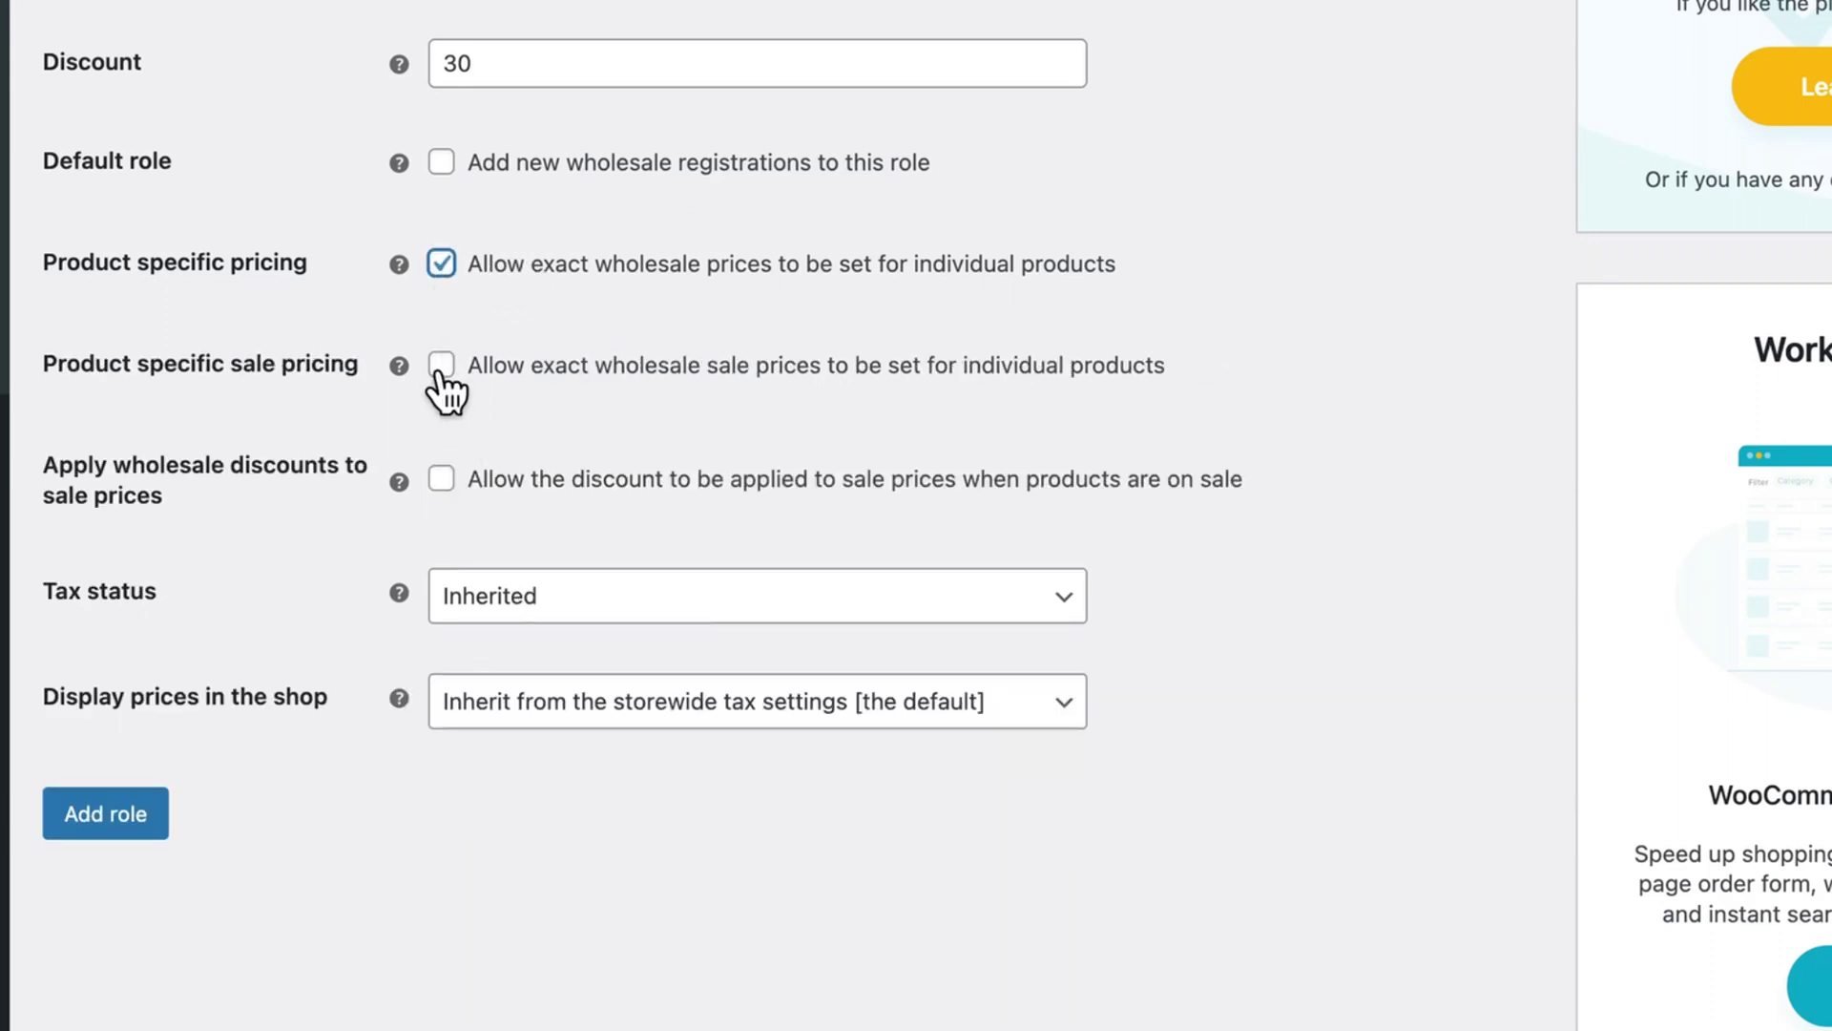
{"action": "scroll", "coordinate": [640, 399], "scroll_direction": "down", "scroll_amount": 1}
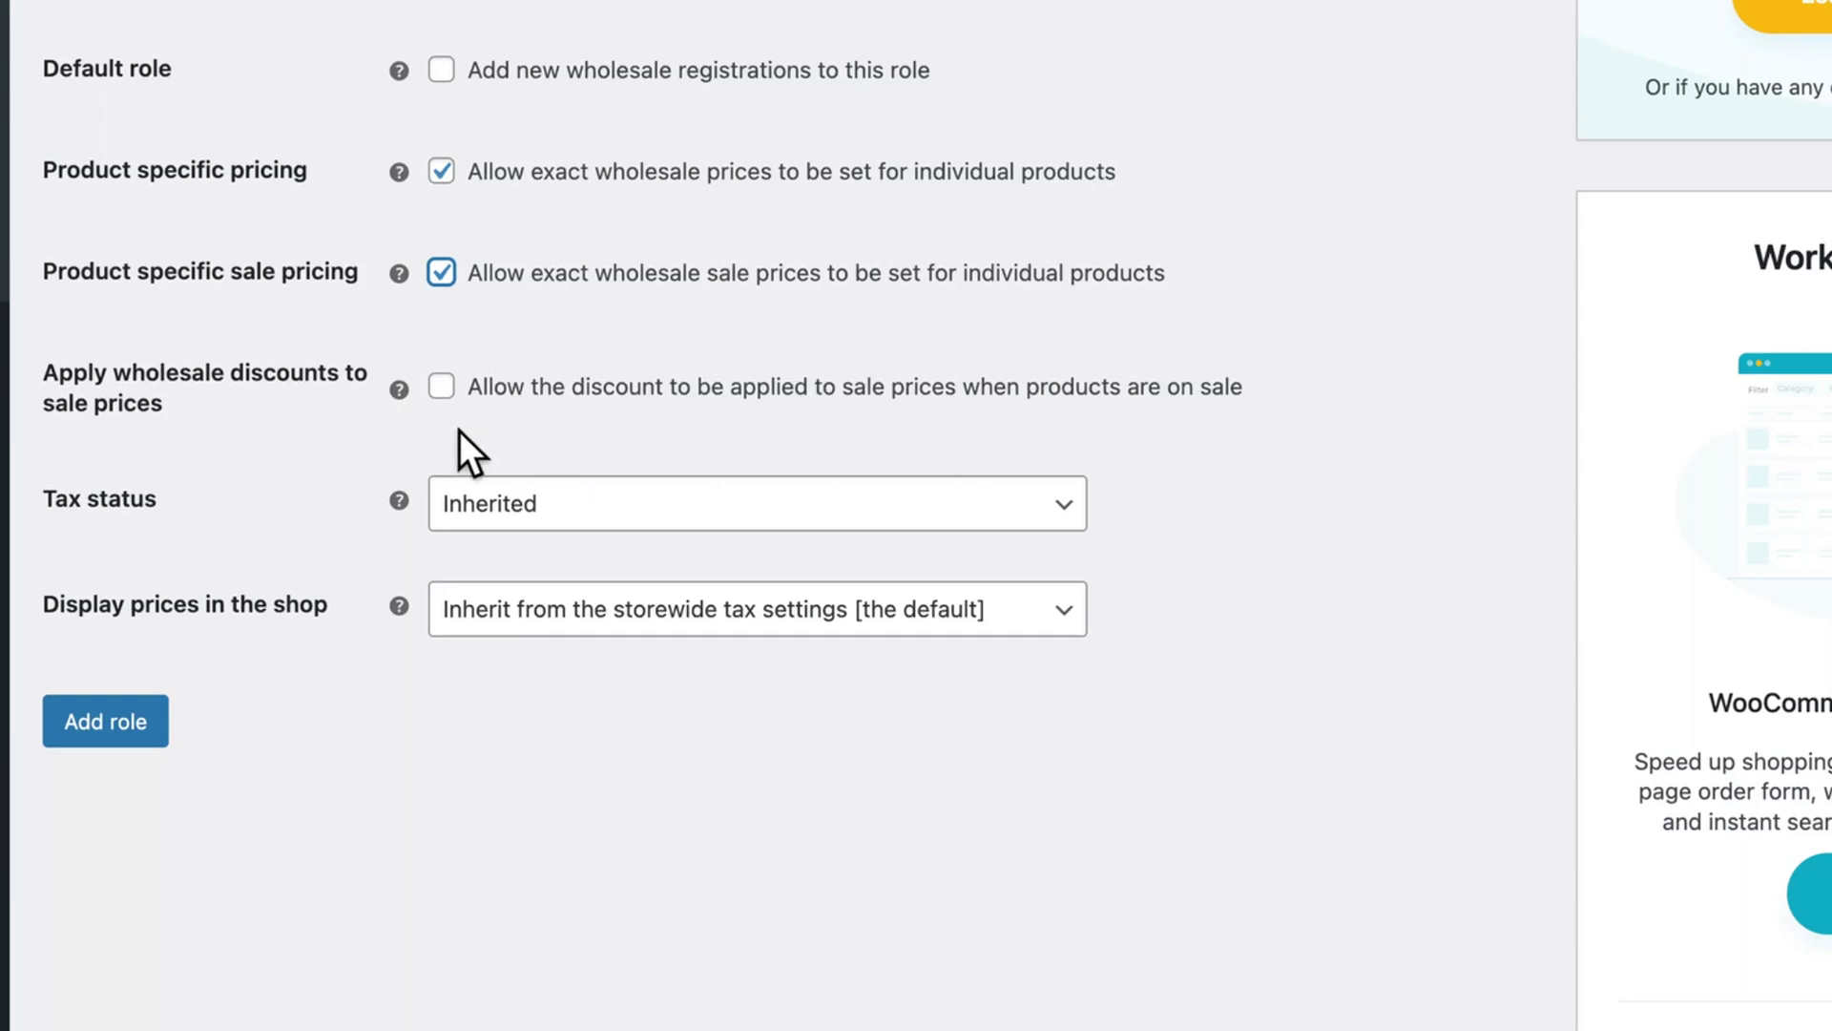
{"action": "scroll", "coordinate": [432, 319], "scroll_direction": "down", "scroll_amount": 2}
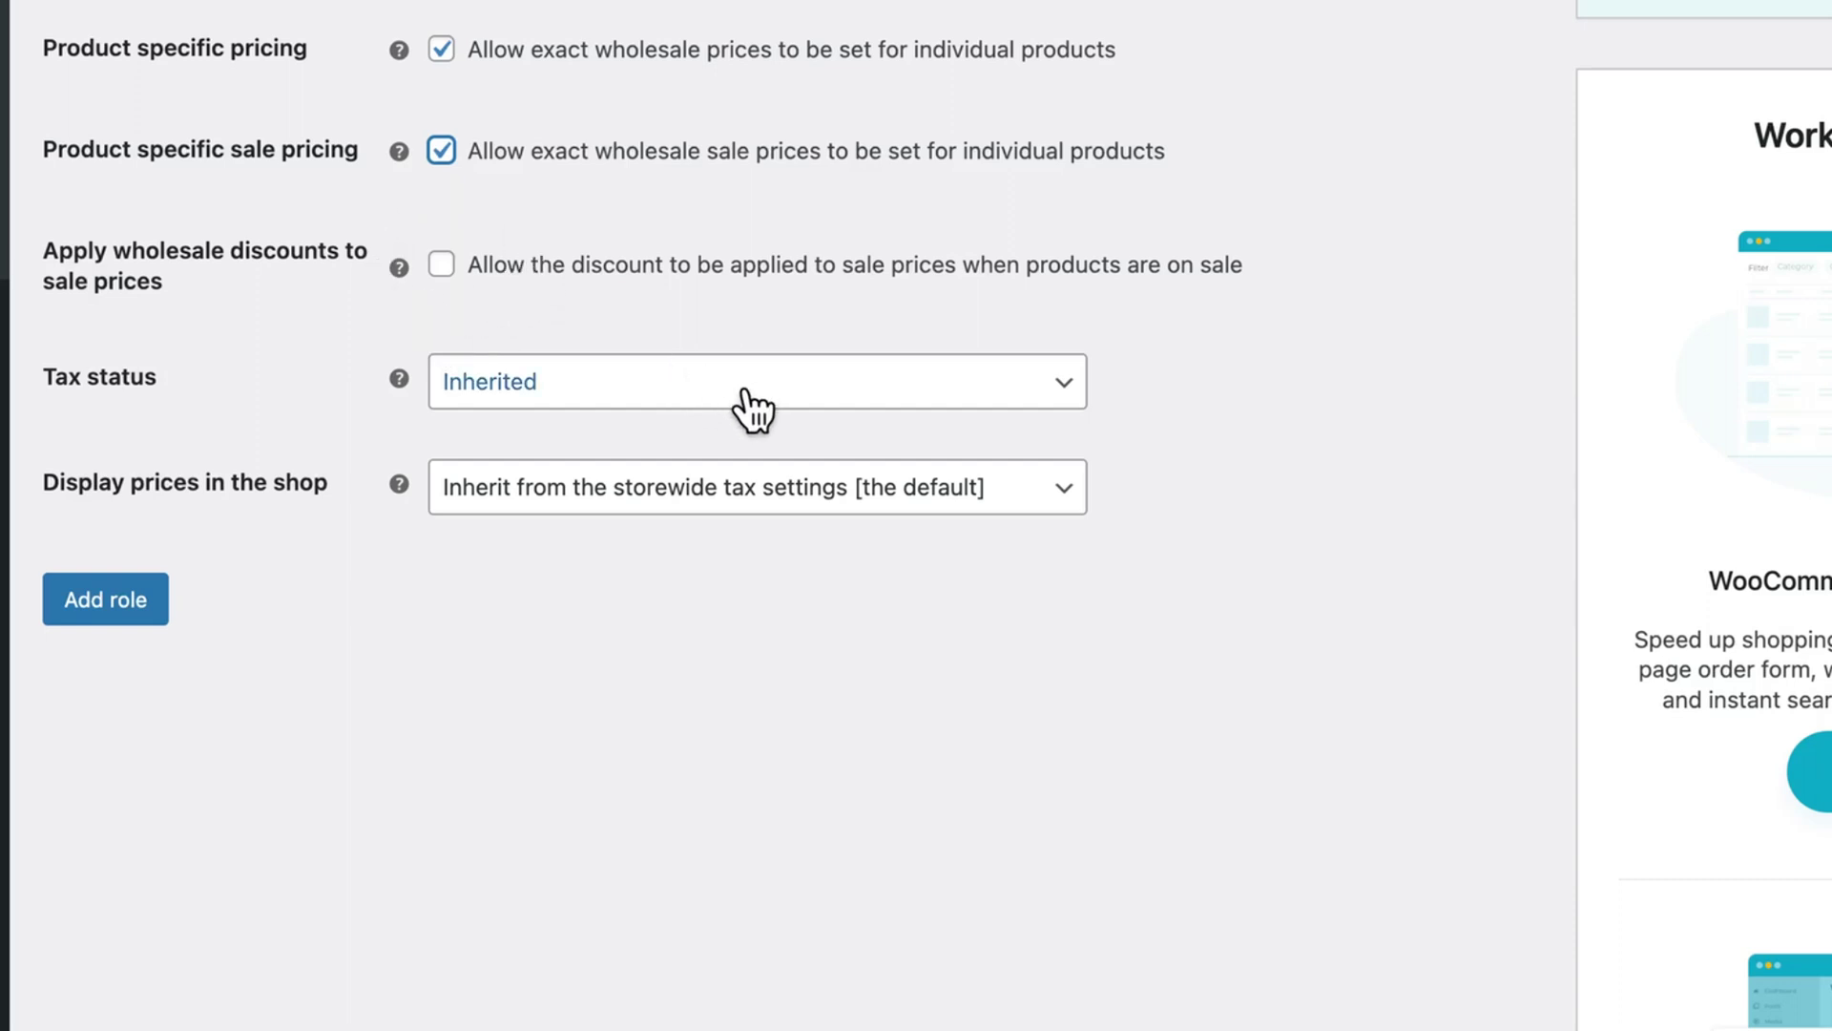
{"action": "left_click", "coordinate": [904, 399]}
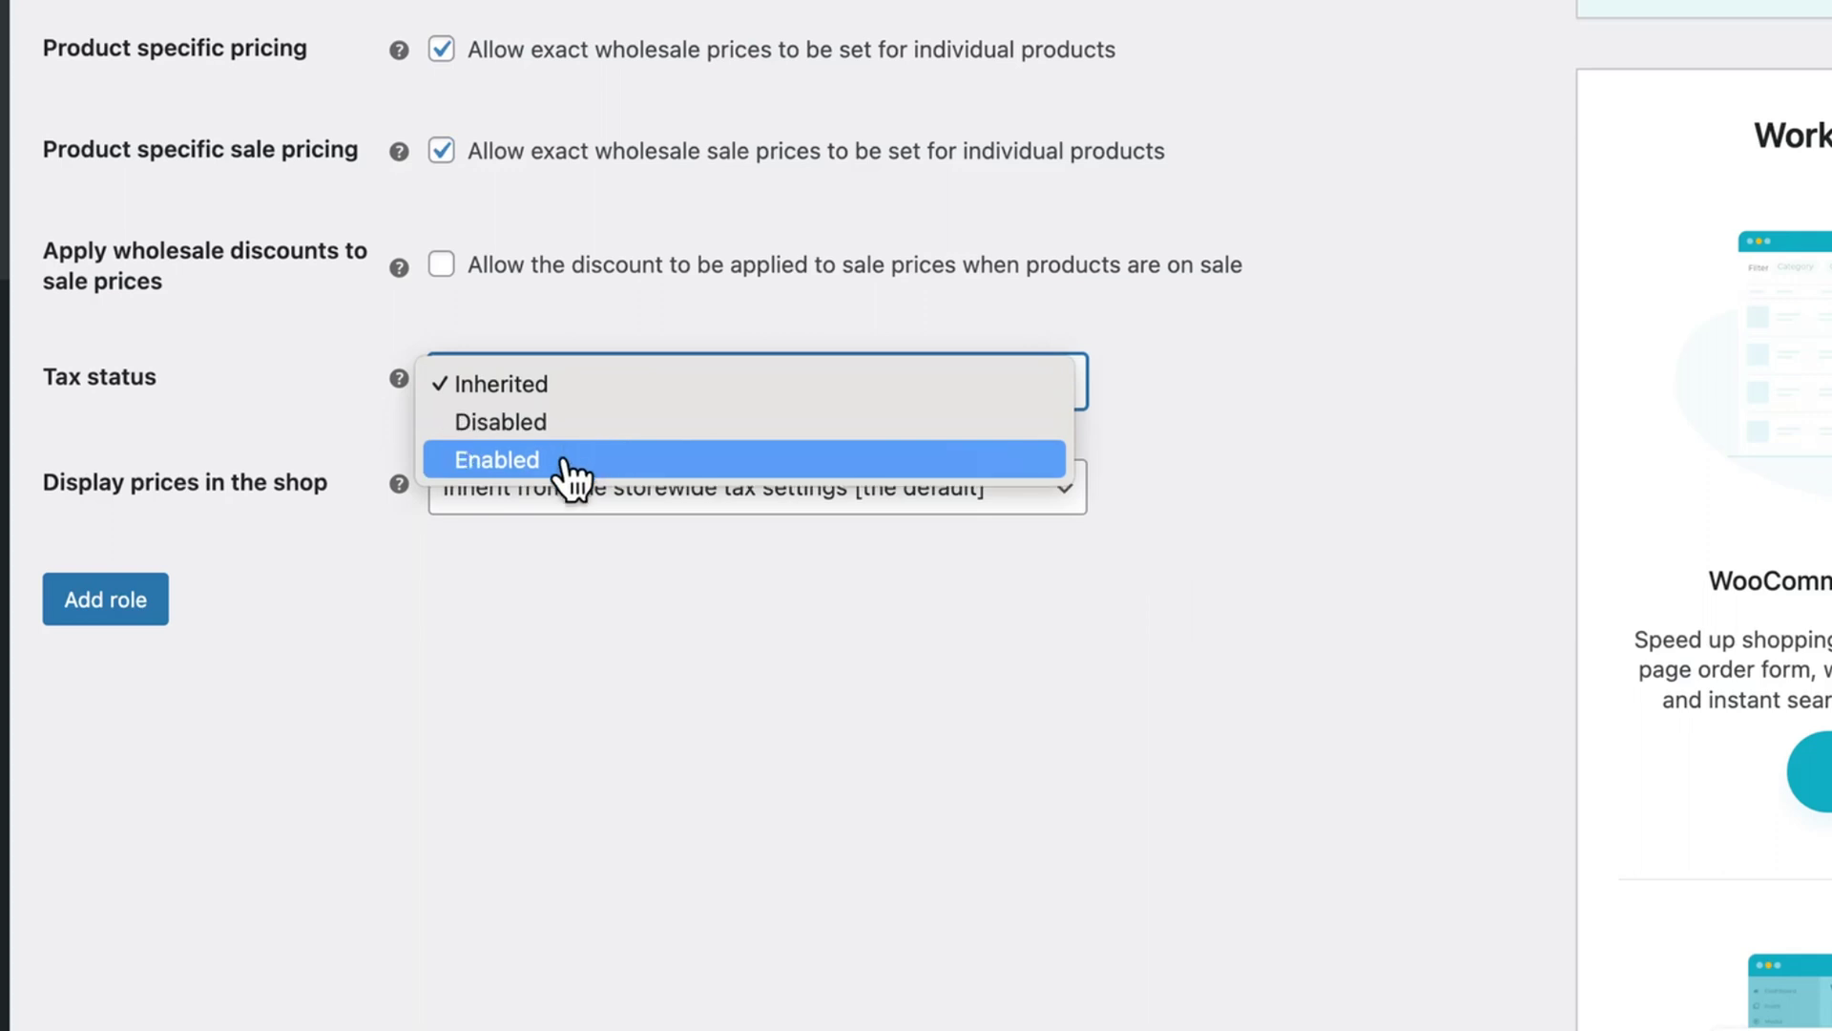
{"action": "left_click", "coordinate": [687, 499]}
{"action": "left_click", "coordinate": [1236, 530]}
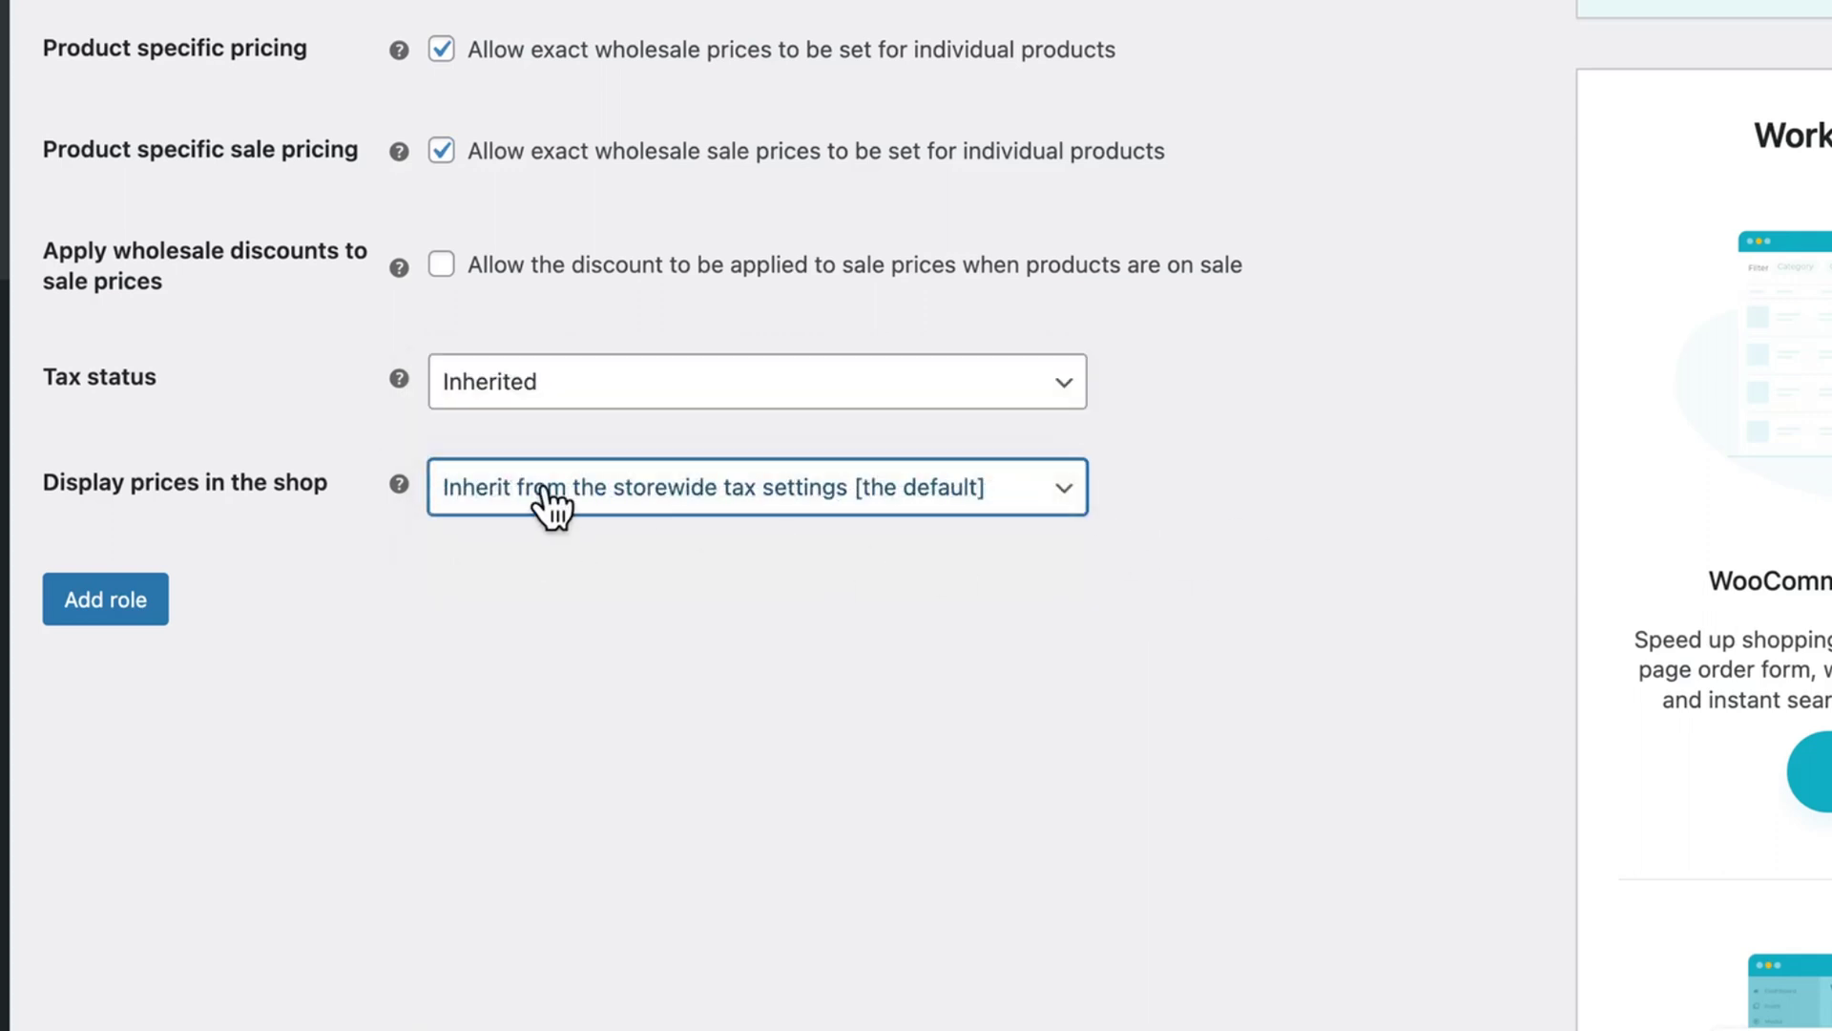
{"action": "left_click", "coordinate": [981, 499]}
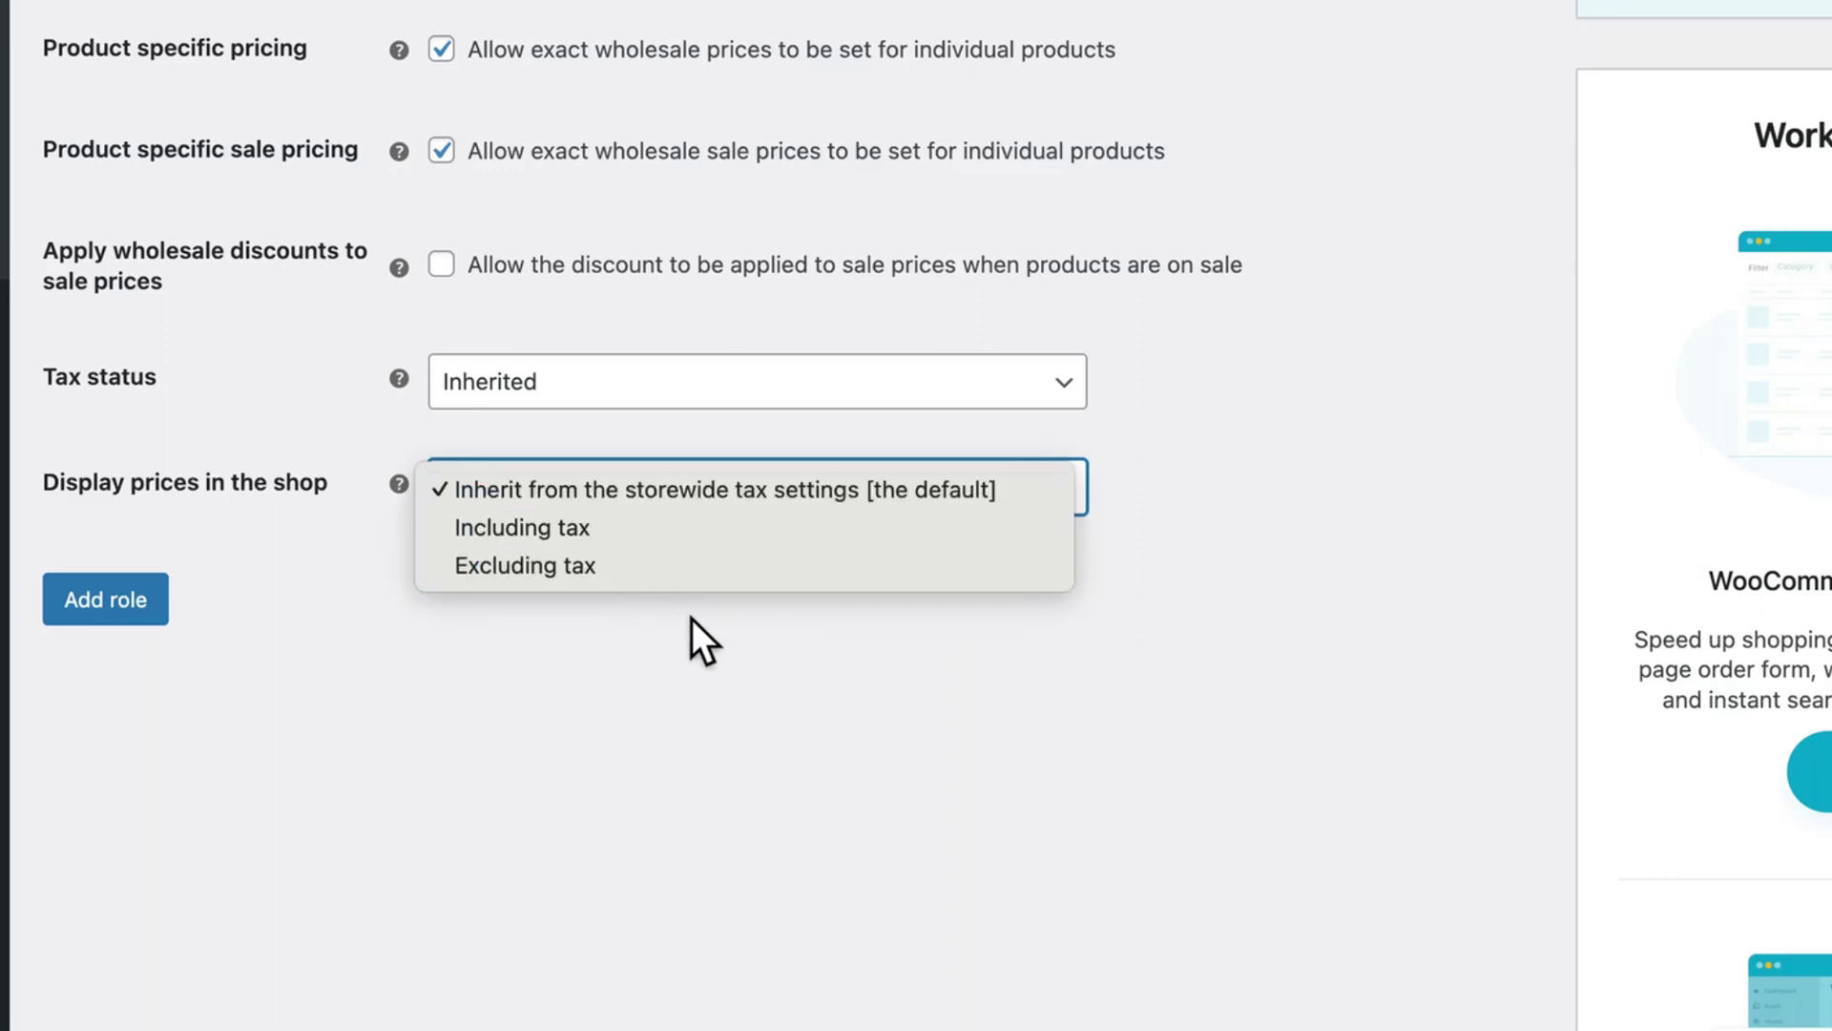
{"action": "left_click", "coordinate": [696, 642]}
{"action": "left_click", "coordinate": [132, 615]}
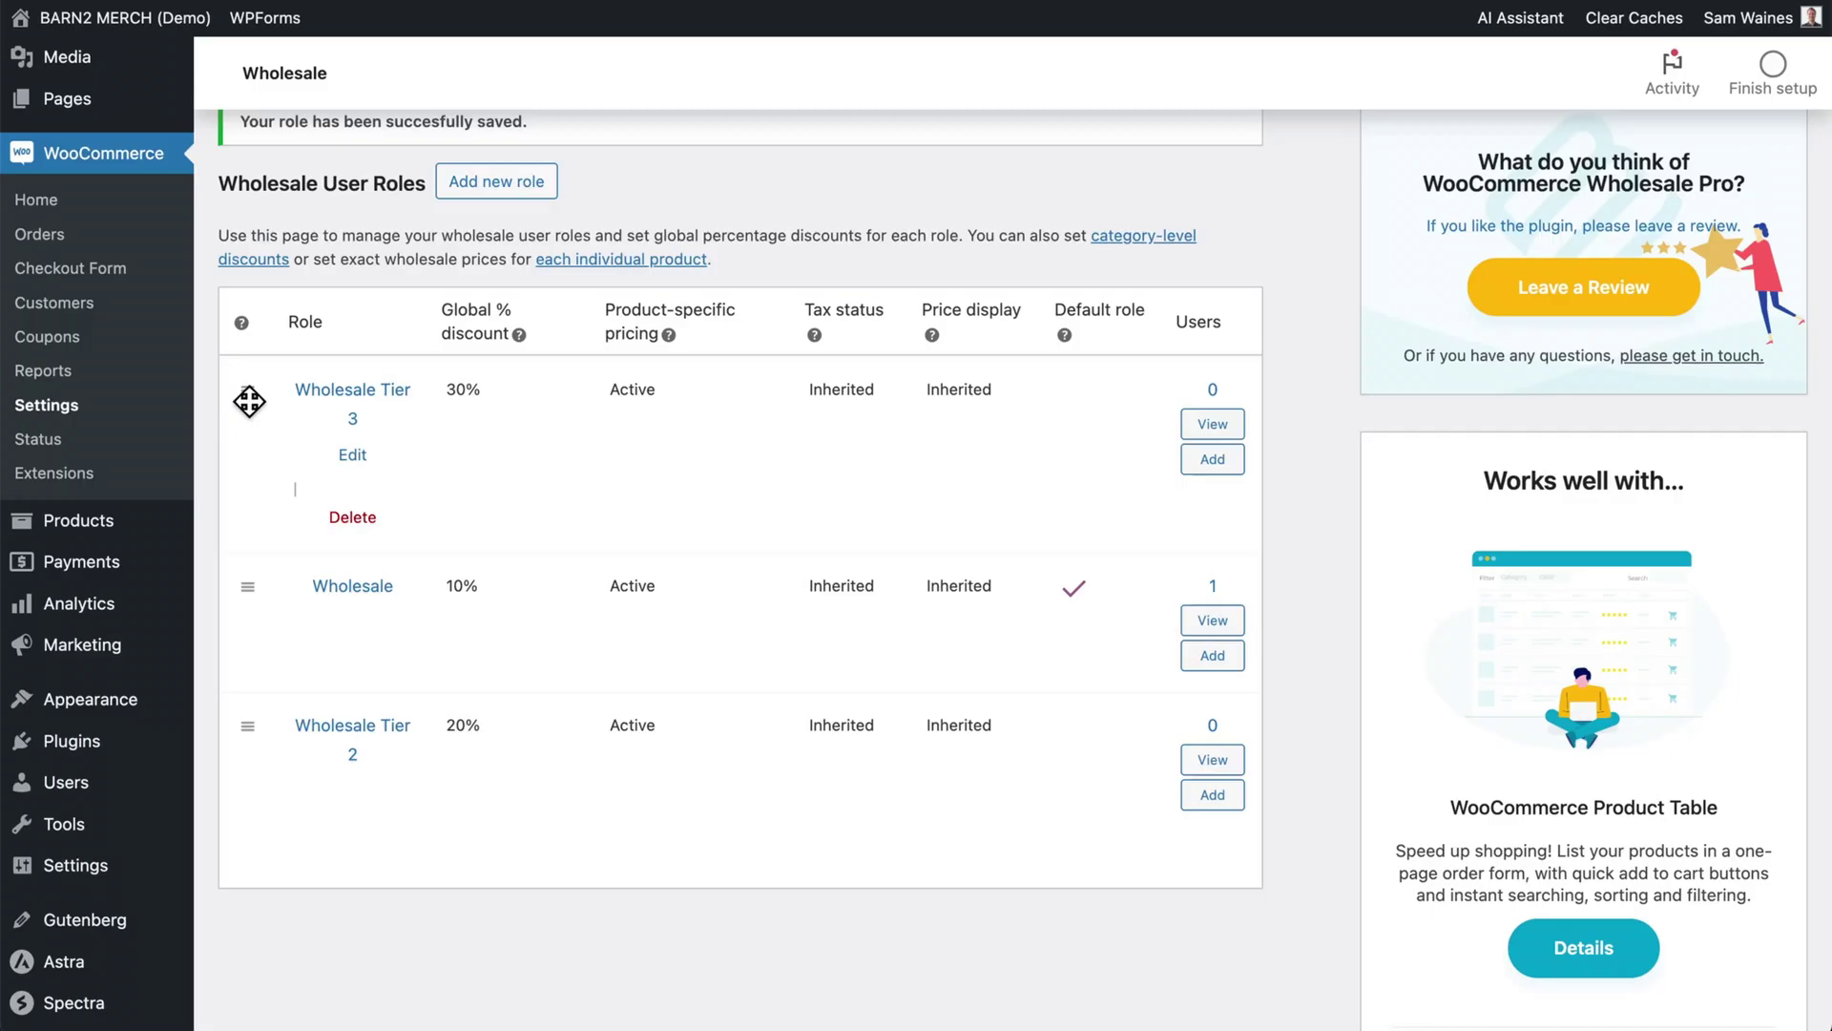
Drag Wholesale Tier 3 below Wholesale Tier 2 so discounts run 10%, 20%, 30%
{"action": "left_click_drag", "start_coordinate": [249, 394], "coordinate": [254, 680]}
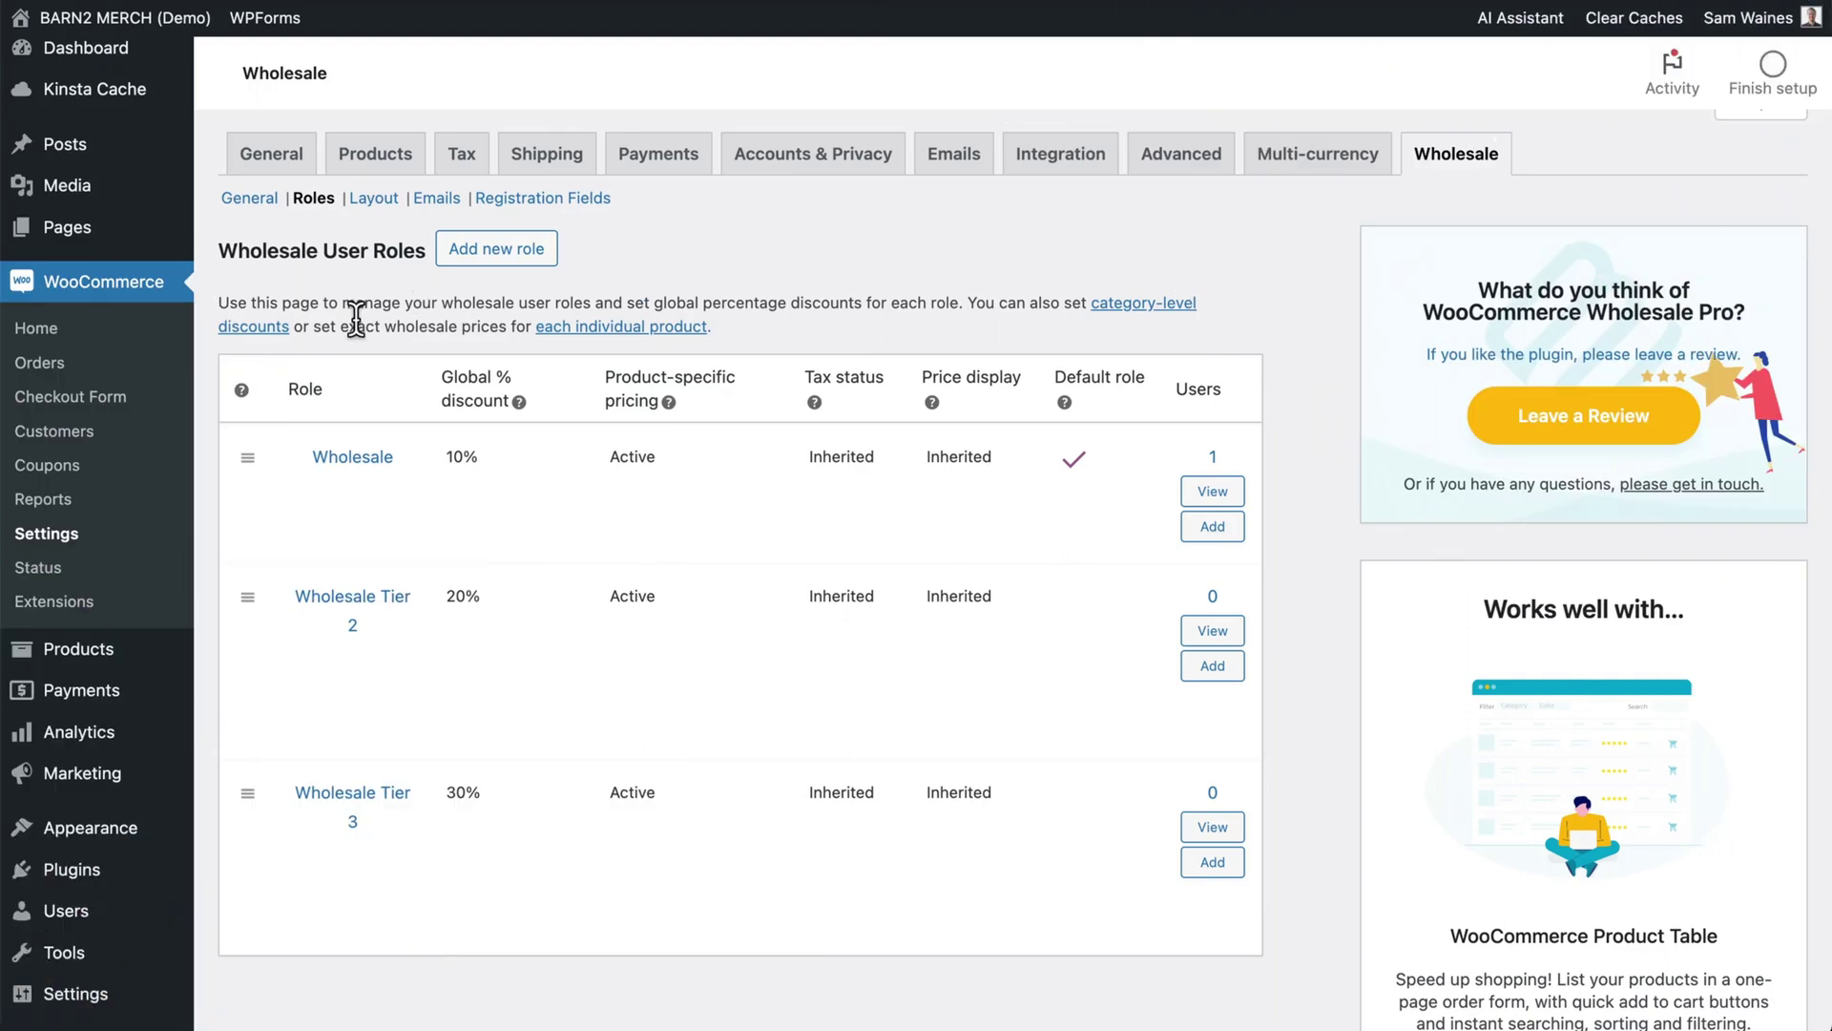
Edit the Wholesale Exclusive product category and scroll to its role discounts and visibility settings
{"action": "mouse_move", "coordinate": [86, 651]}
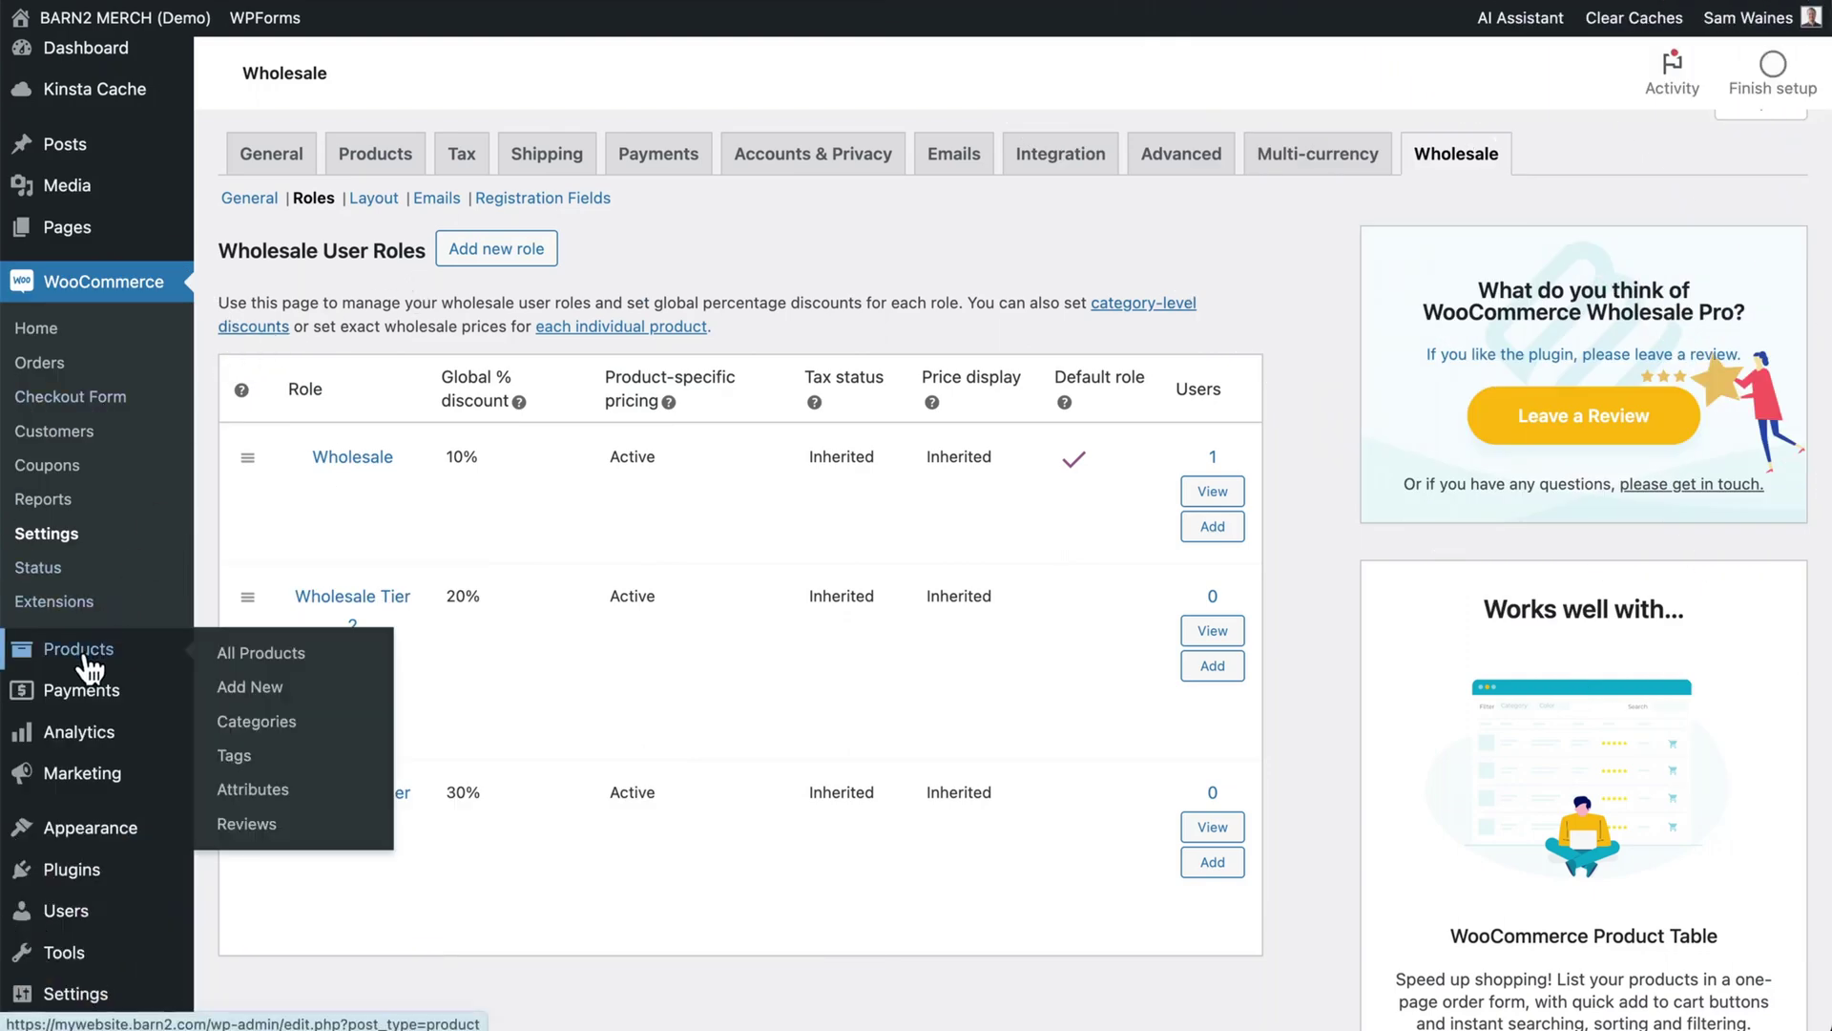
{"action": "left_click", "coordinate": [263, 722]}
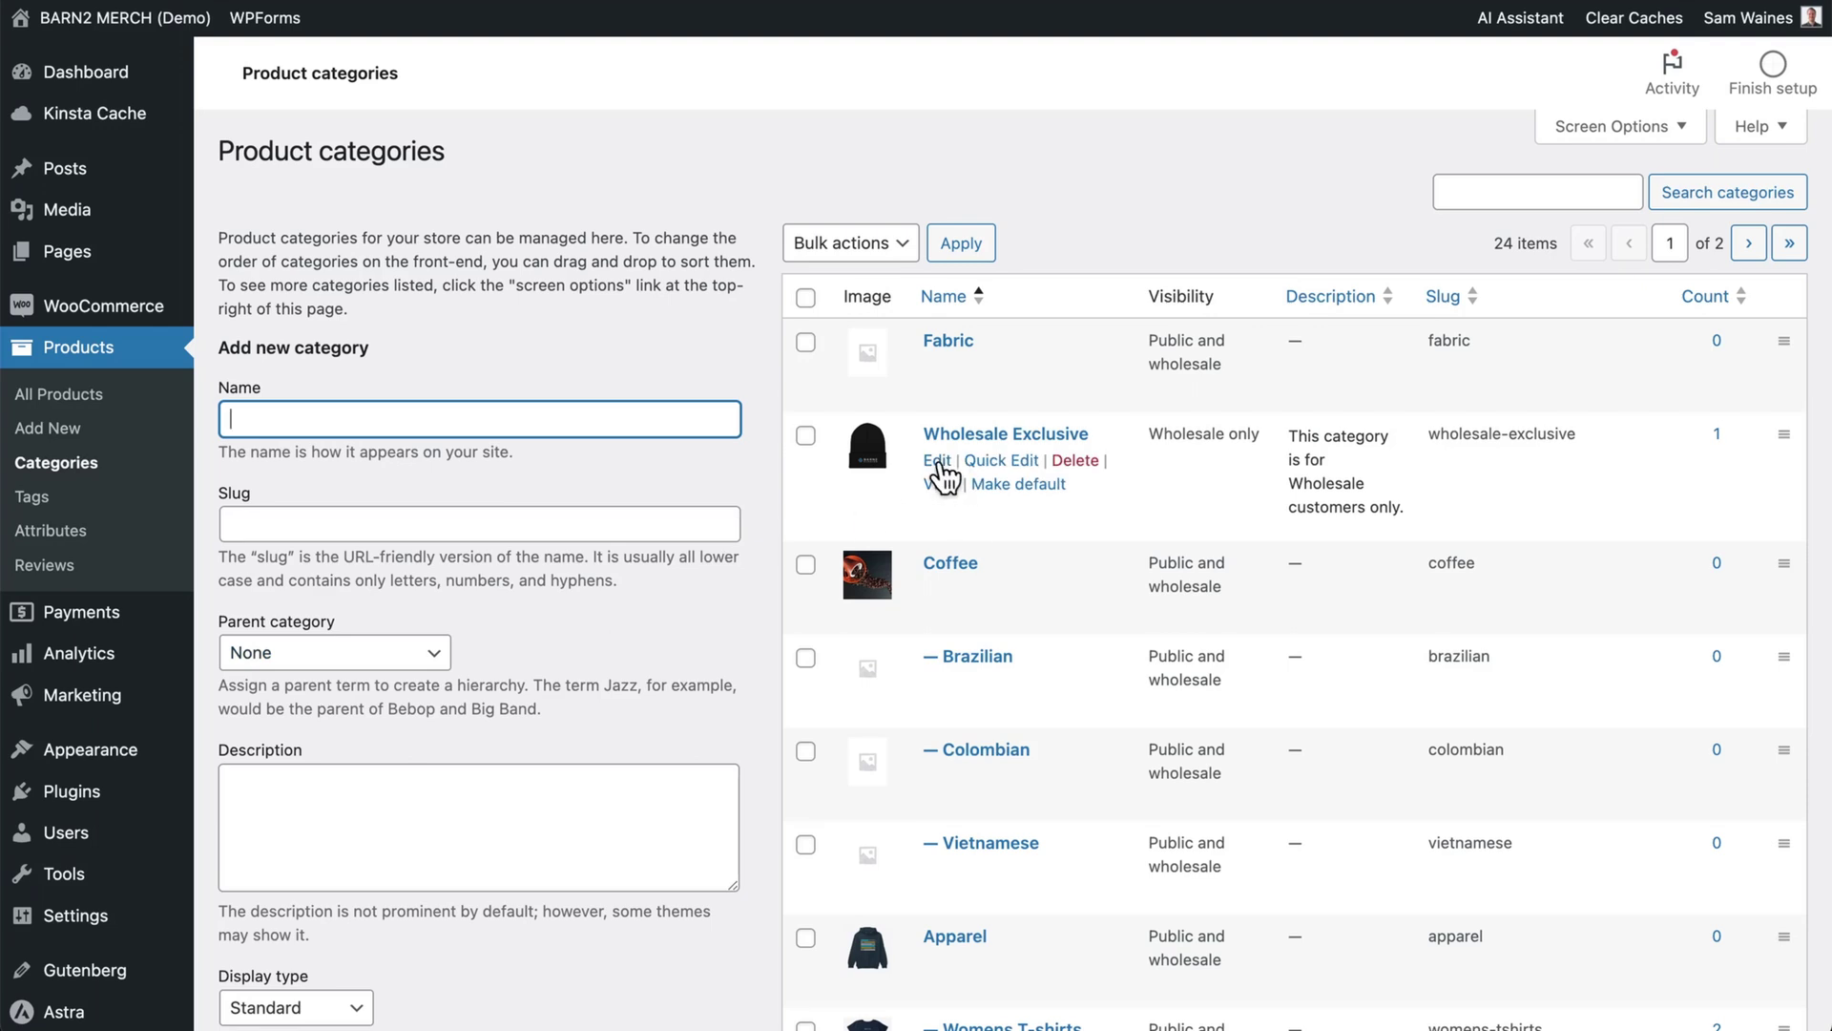
{"action": "left_click", "coordinate": [939, 463]}
{"action": "scroll", "coordinate": [1423, 357], "scroll_direction": "down", "scroll_amount": 5}
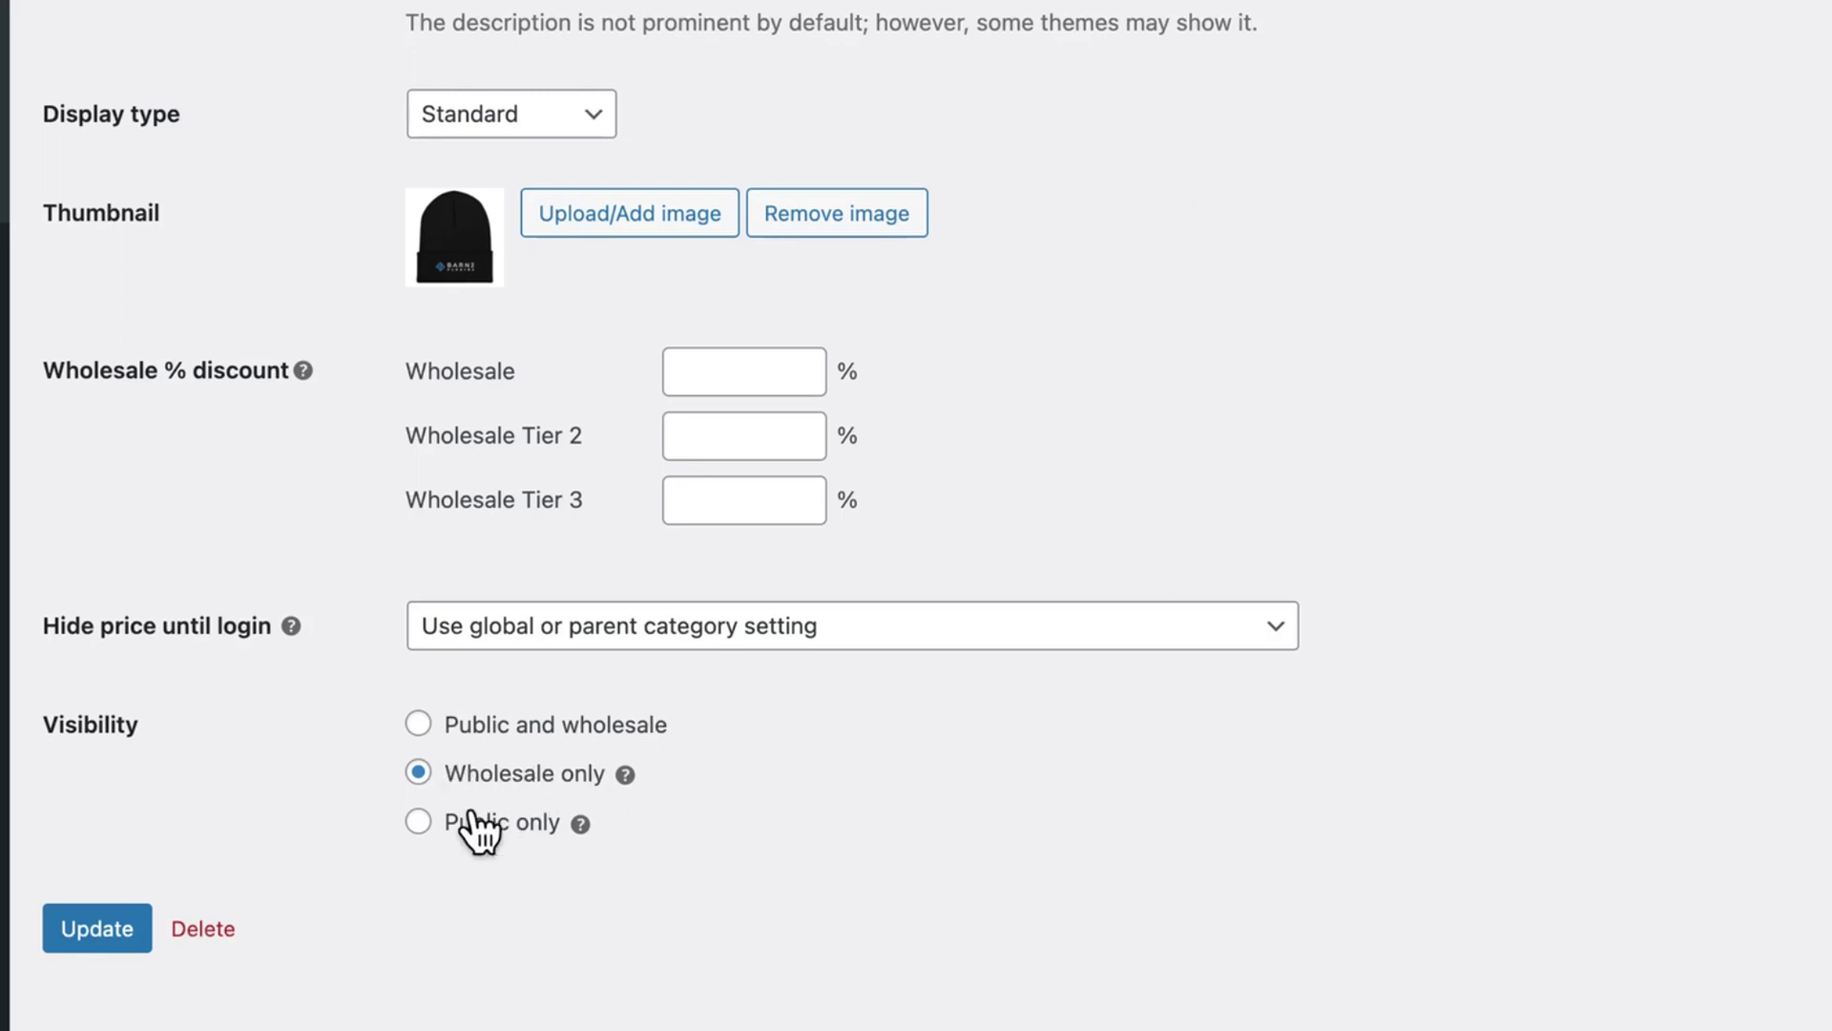
{"action": "mouse_move", "coordinate": [578, 819]}
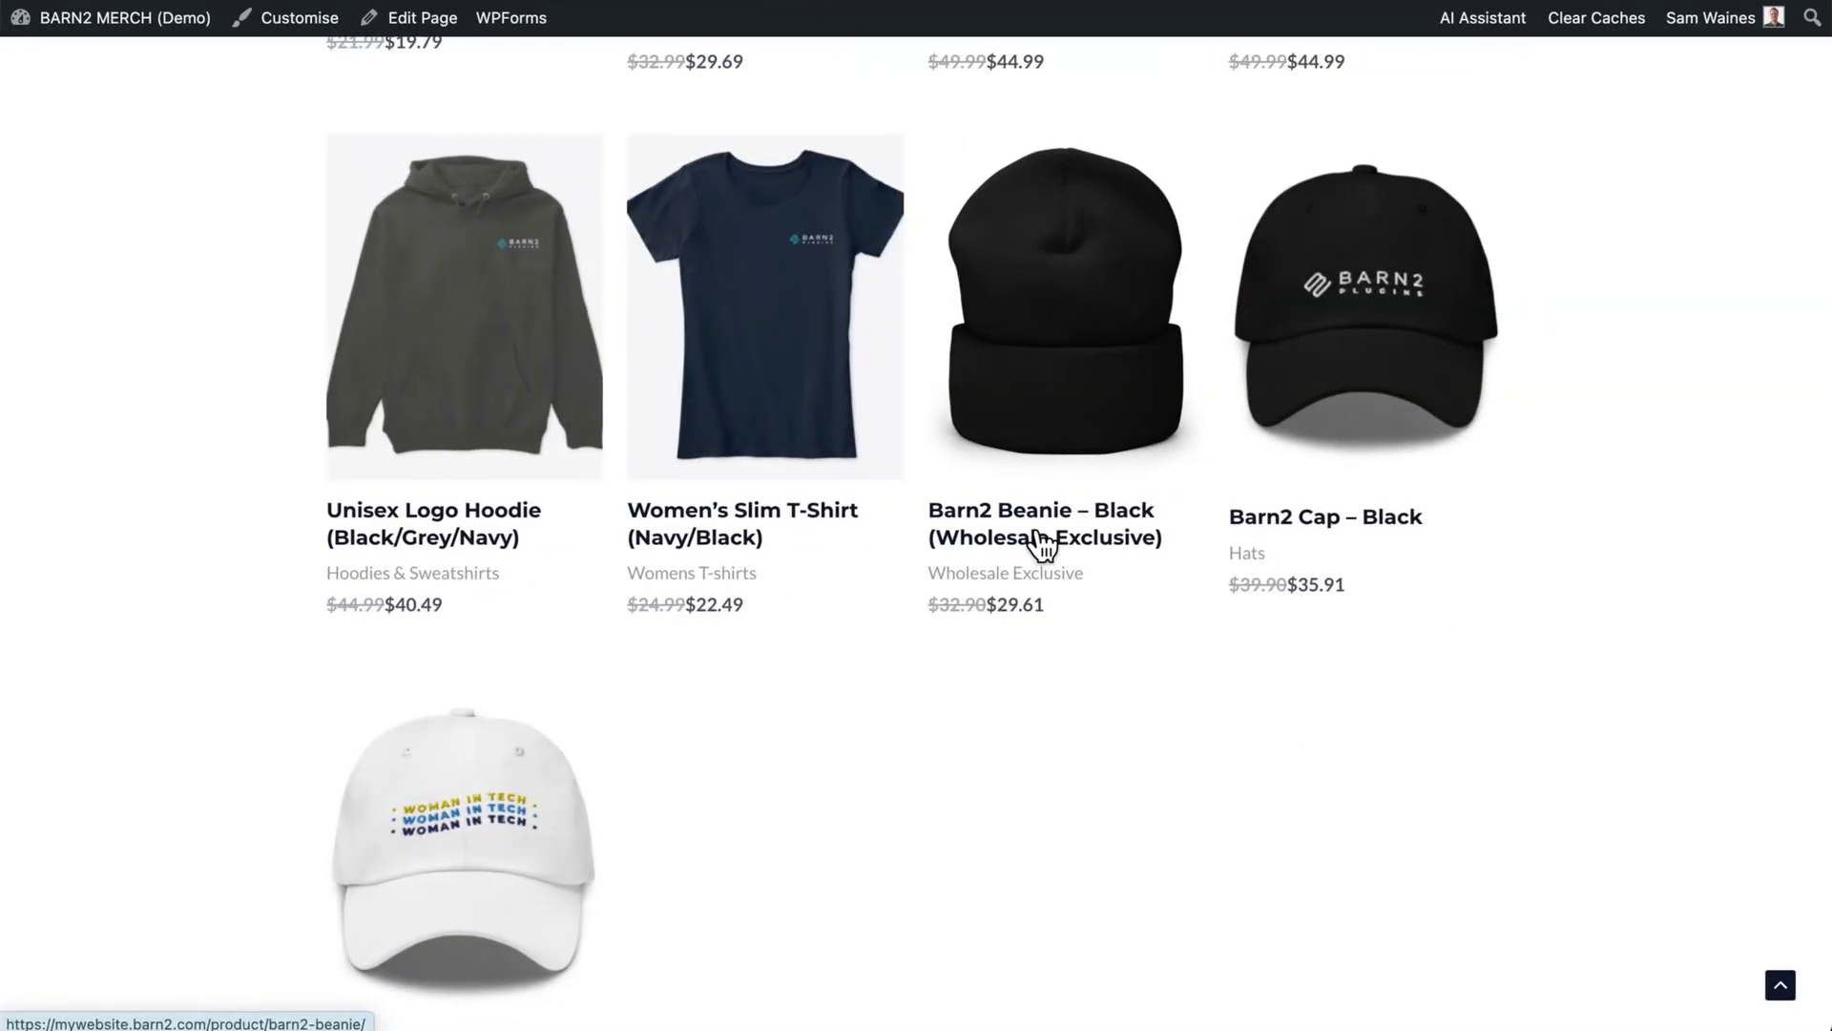
View the Barn2 Beanie in the shop, then edit it and scroll to its tier price fields
{"action": "left_click", "coordinate": [1040, 539]}
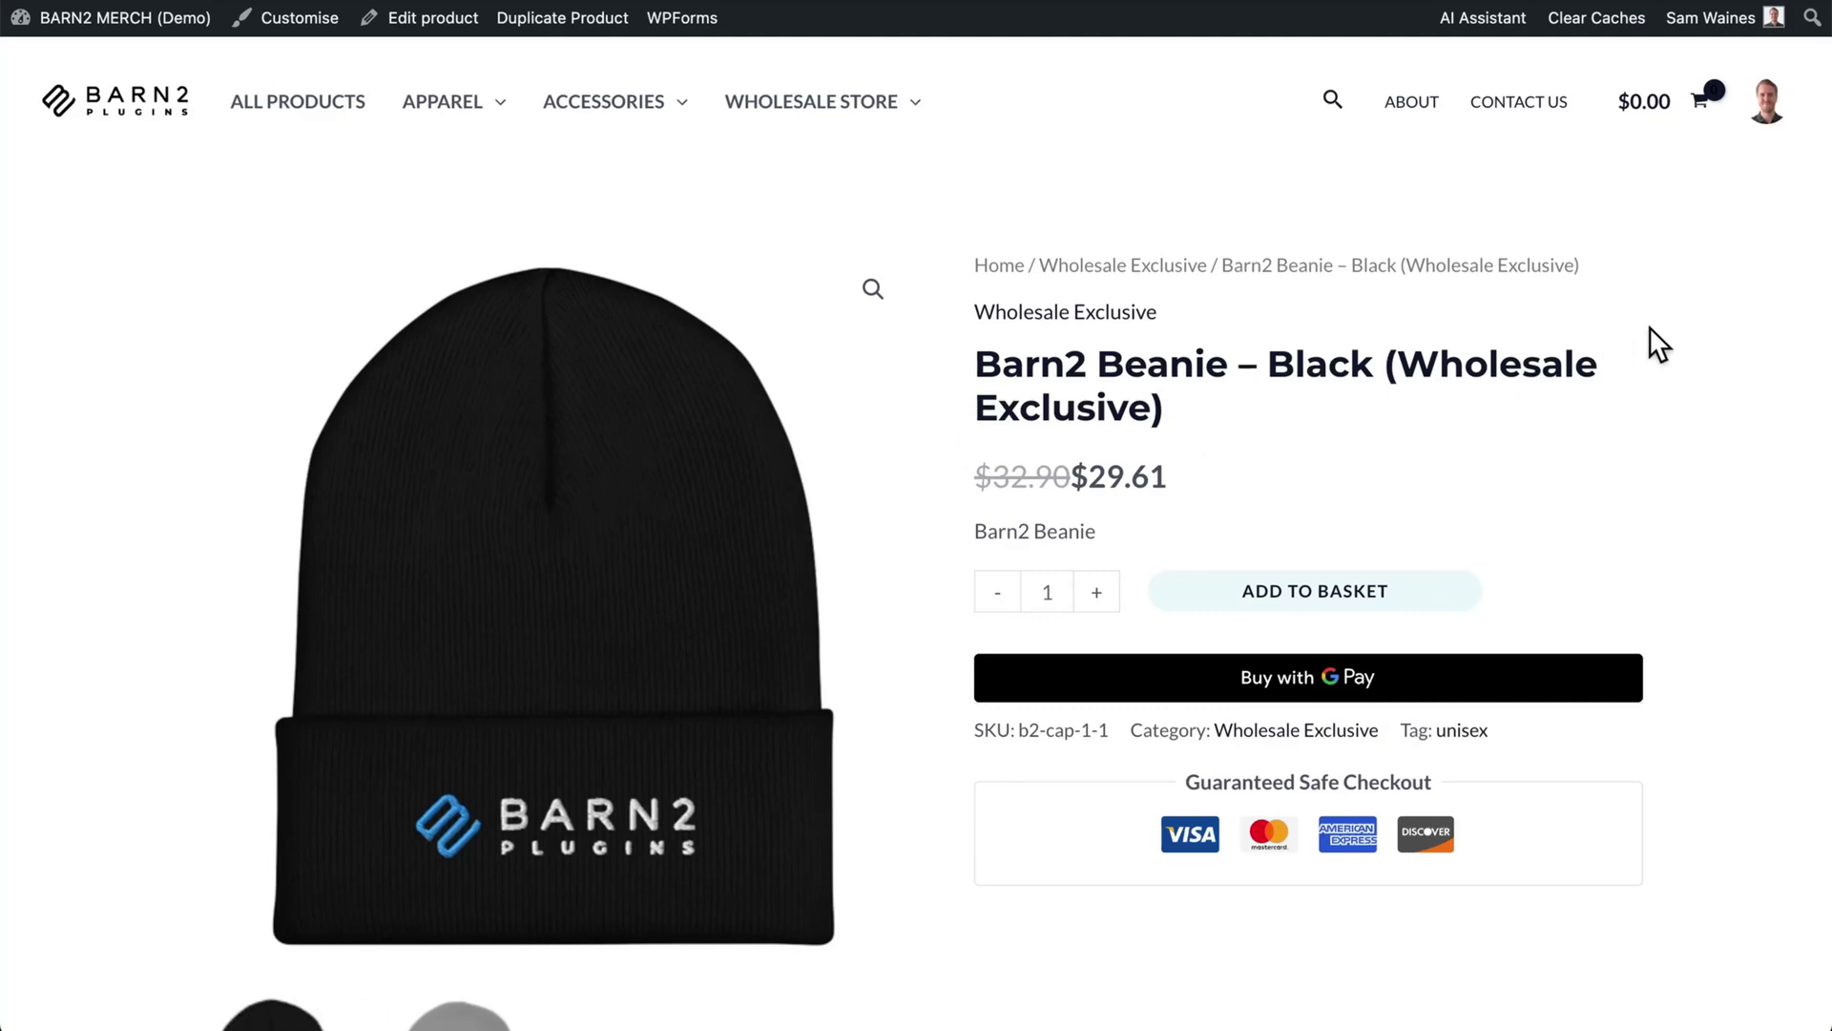
{"action": "scroll", "coordinate": [1649, 327], "scroll_direction": "down", "scroll_amount": 3}
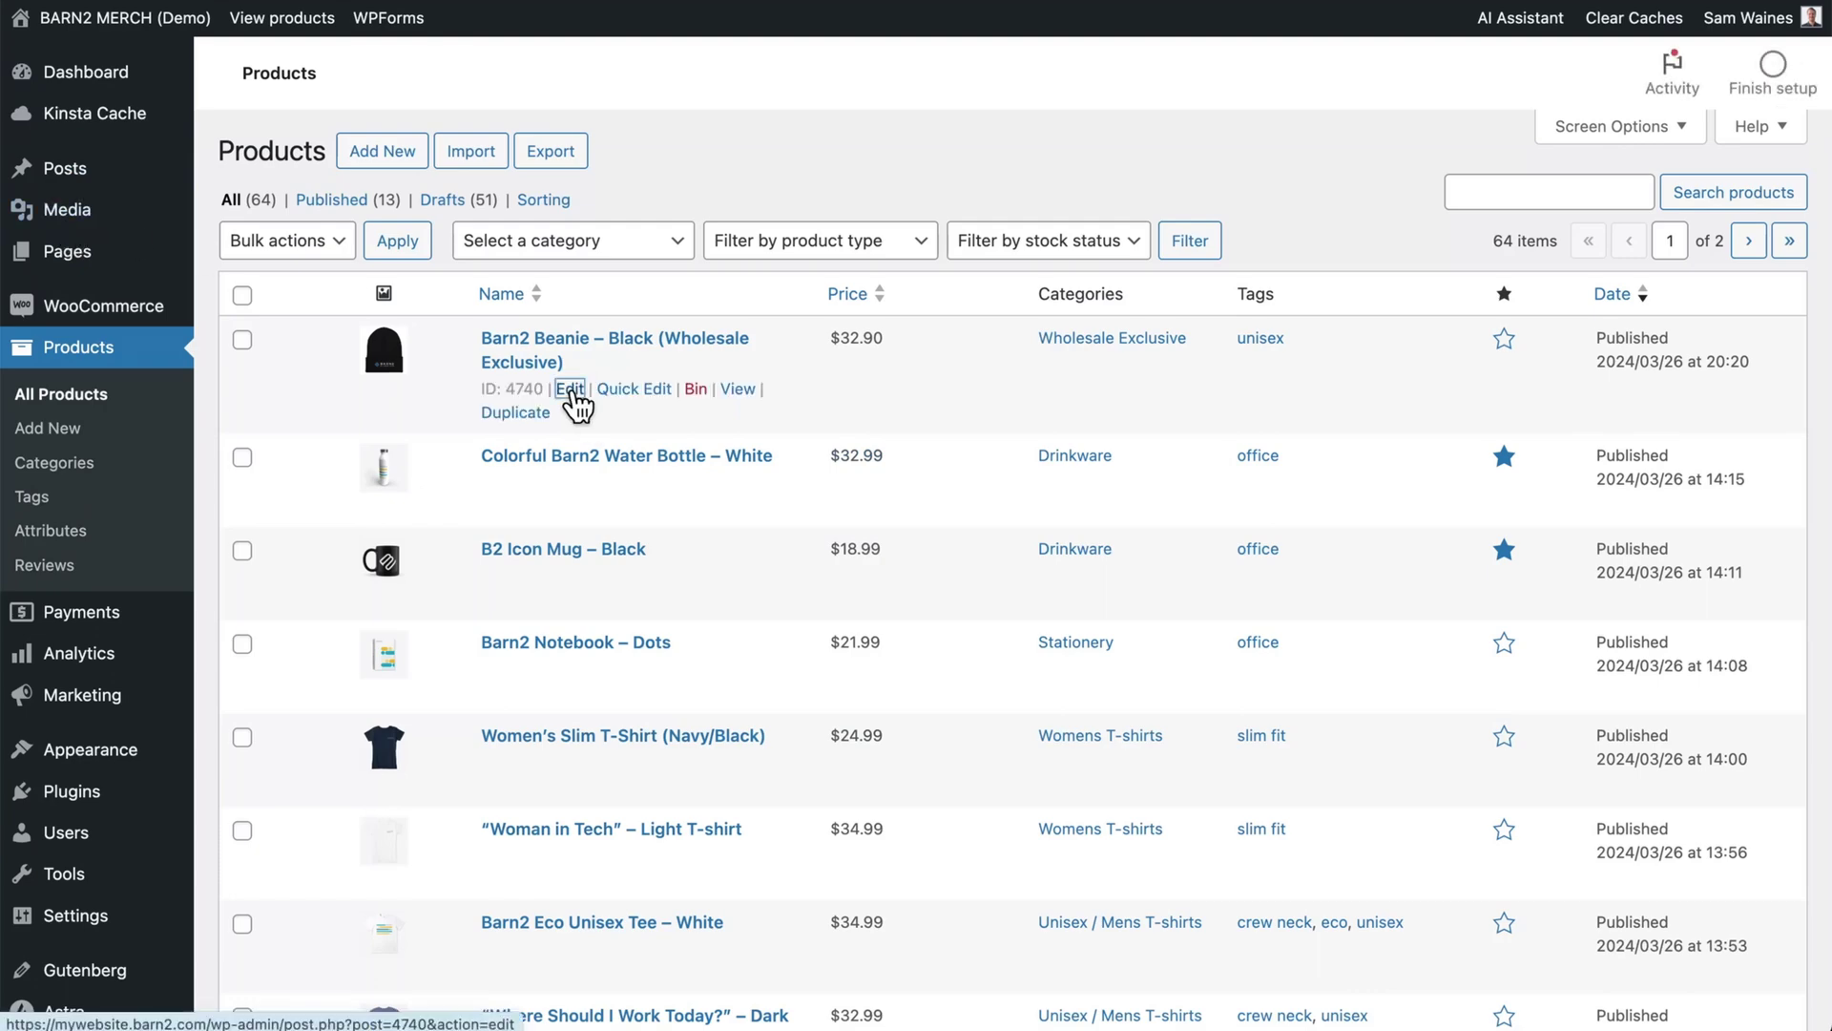
{"action": "left_click", "coordinate": [570, 390]}
{"action": "scroll", "coordinate": [771, 340], "scroll_direction": "down", "scroll_amount": 15}
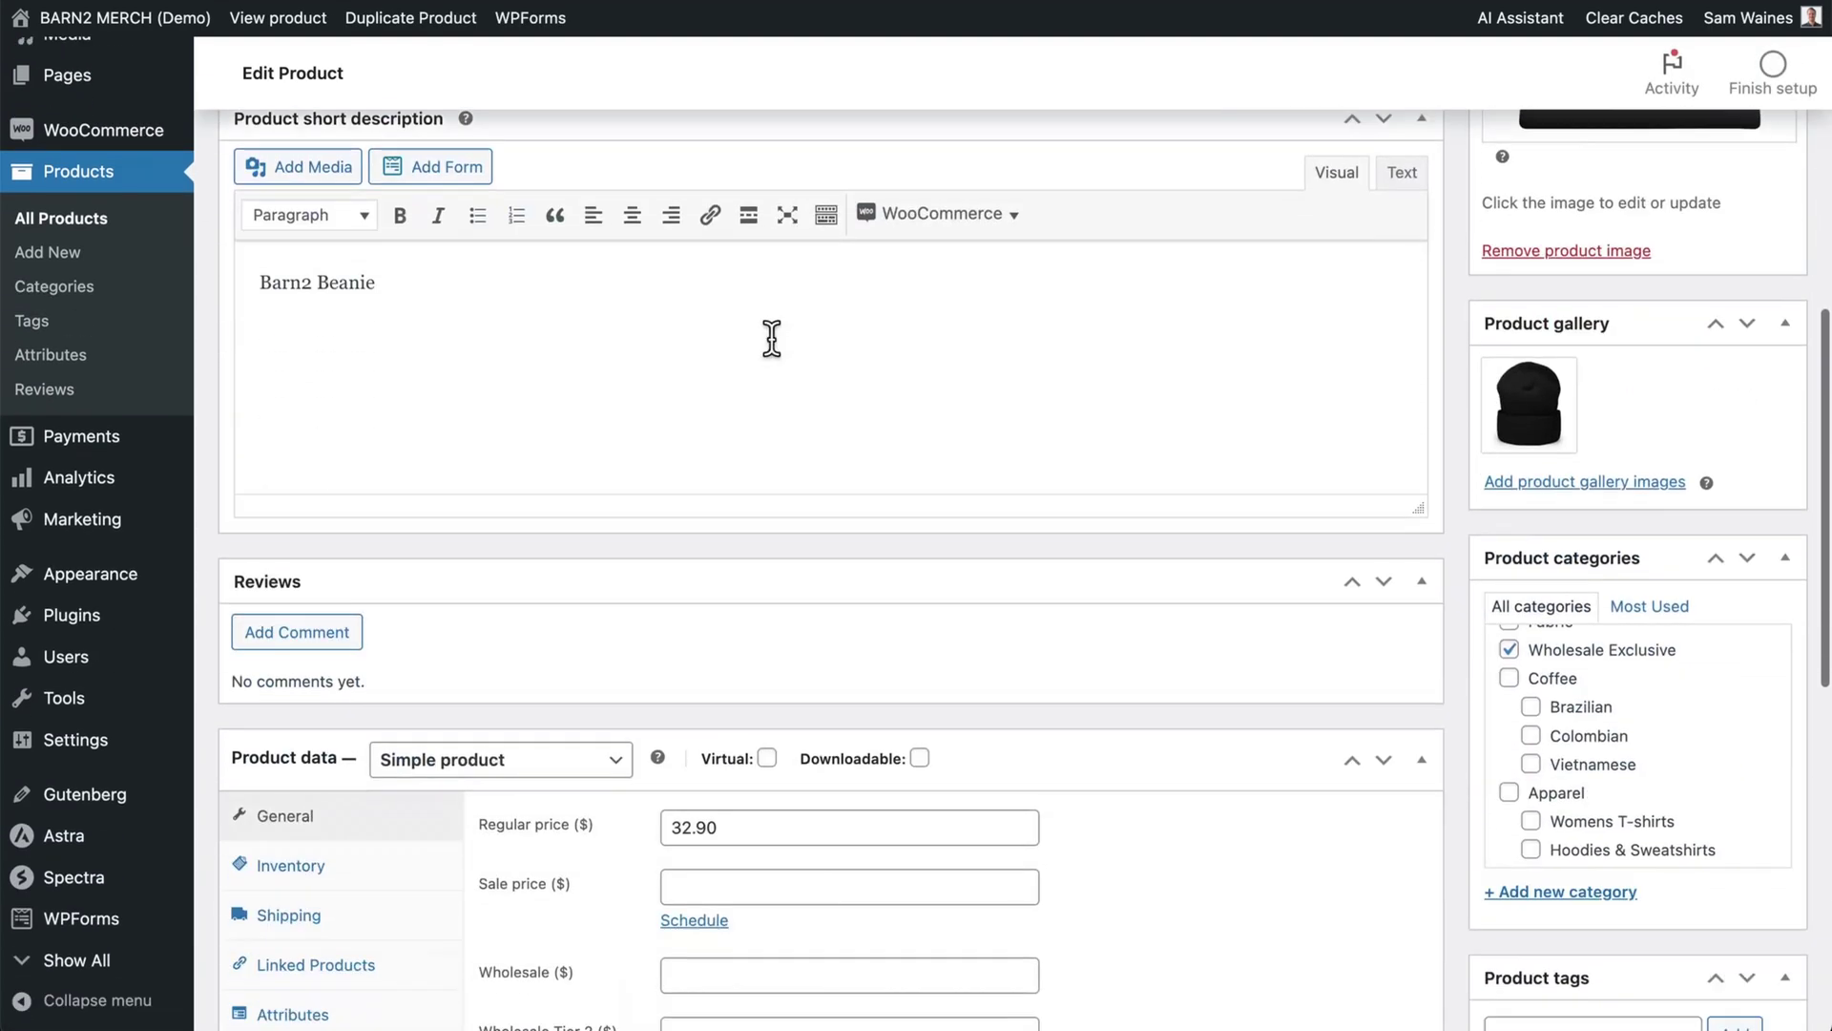
{"action": "scroll", "coordinate": [772, 340], "scroll_direction": "down", "scroll_amount": 3}
{"action": "scroll", "coordinate": [771, 340], "scroll_direction": "up", "scroll_amount": 3}
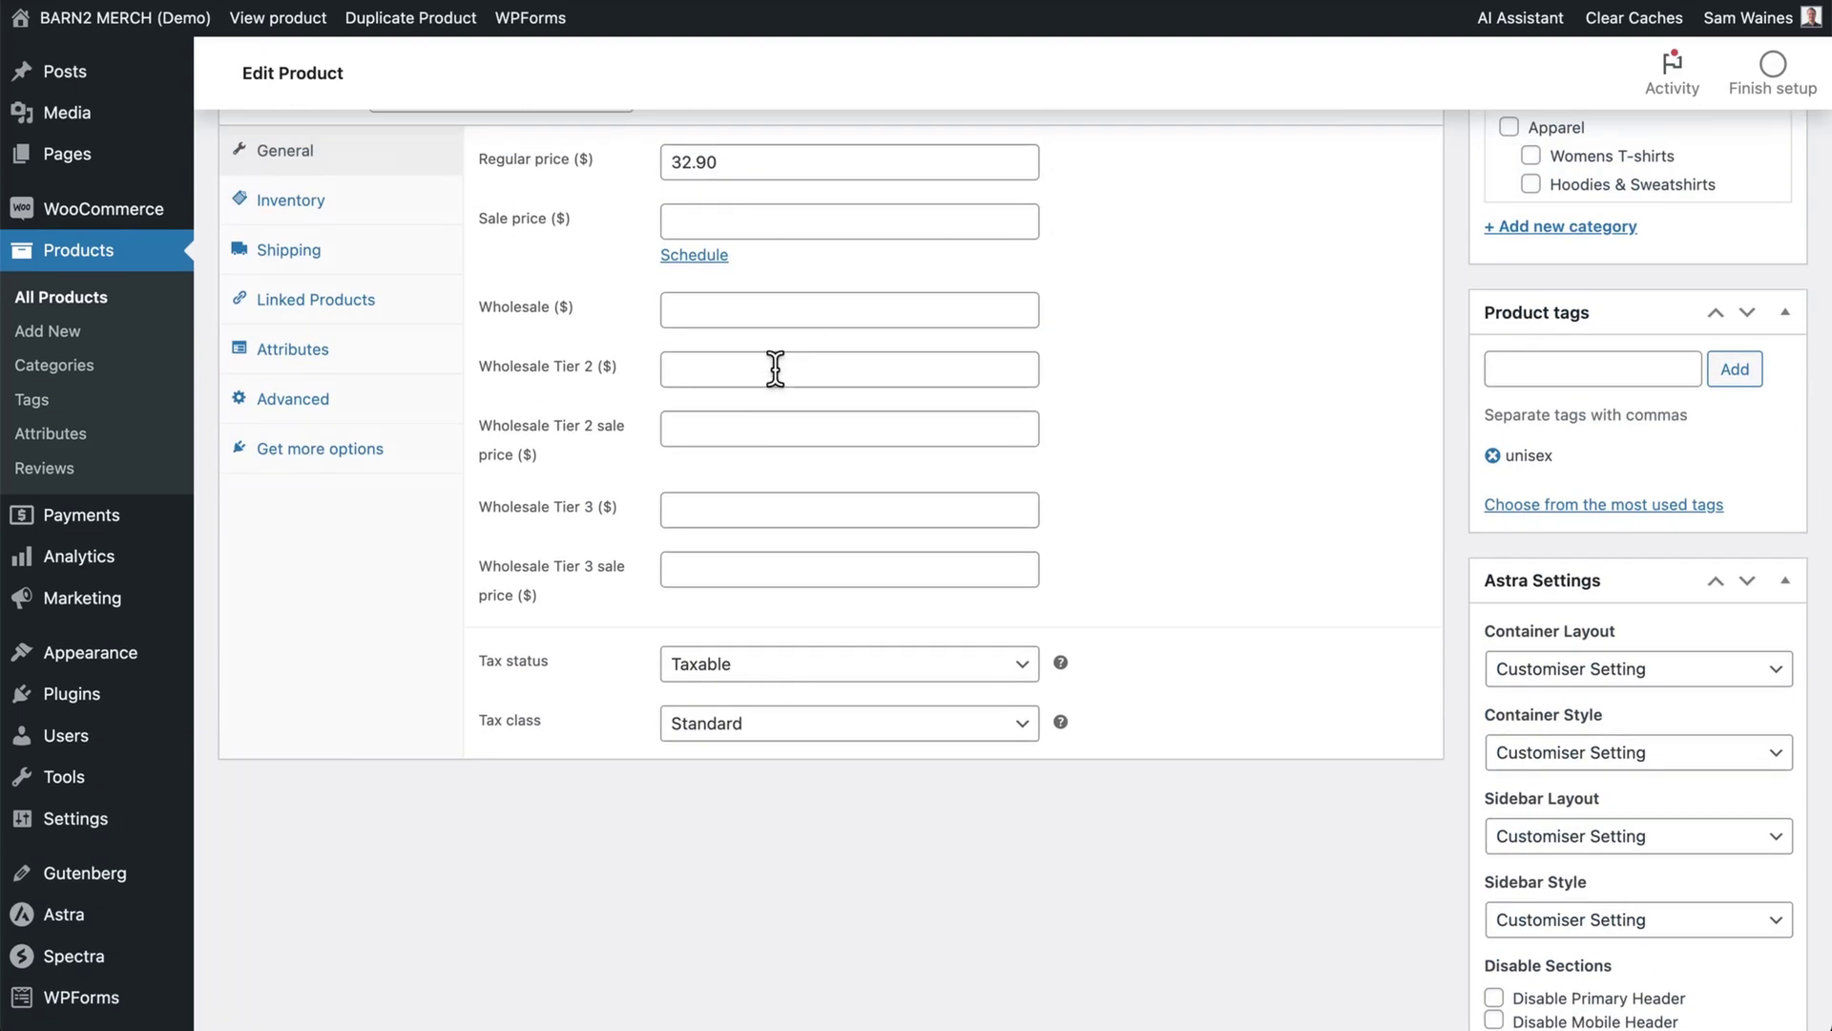
{"action": "scroll", "coordinate": [778, 377], "scroll_direction": "down", "scroll_amount": 1}
{"action": "scroll", "coordinate": [776, 371], "scroll_direction": "down", "scroll_amount": 1}
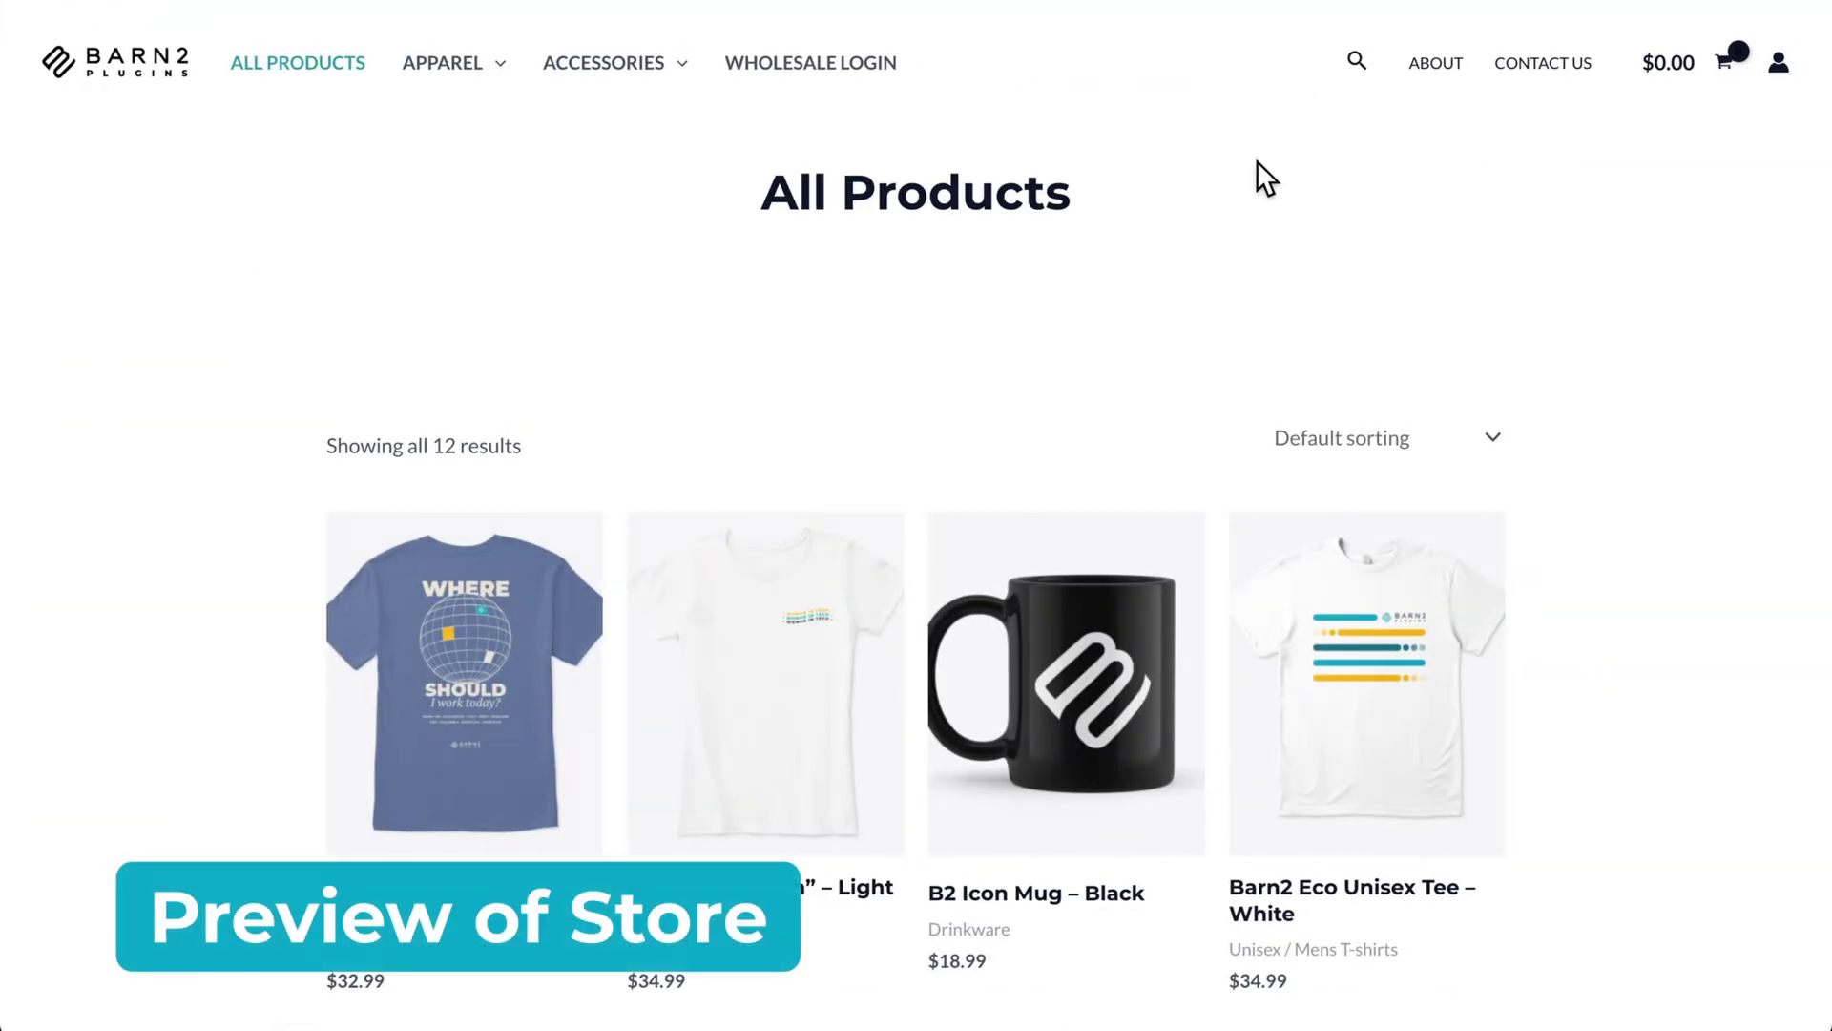
Go to the Wholesale Login page and autofill the saved username and password
{"action": "scroll", "coordinate": [1257, 162], "scroll_direction": "down", "scroll_amount": 3}
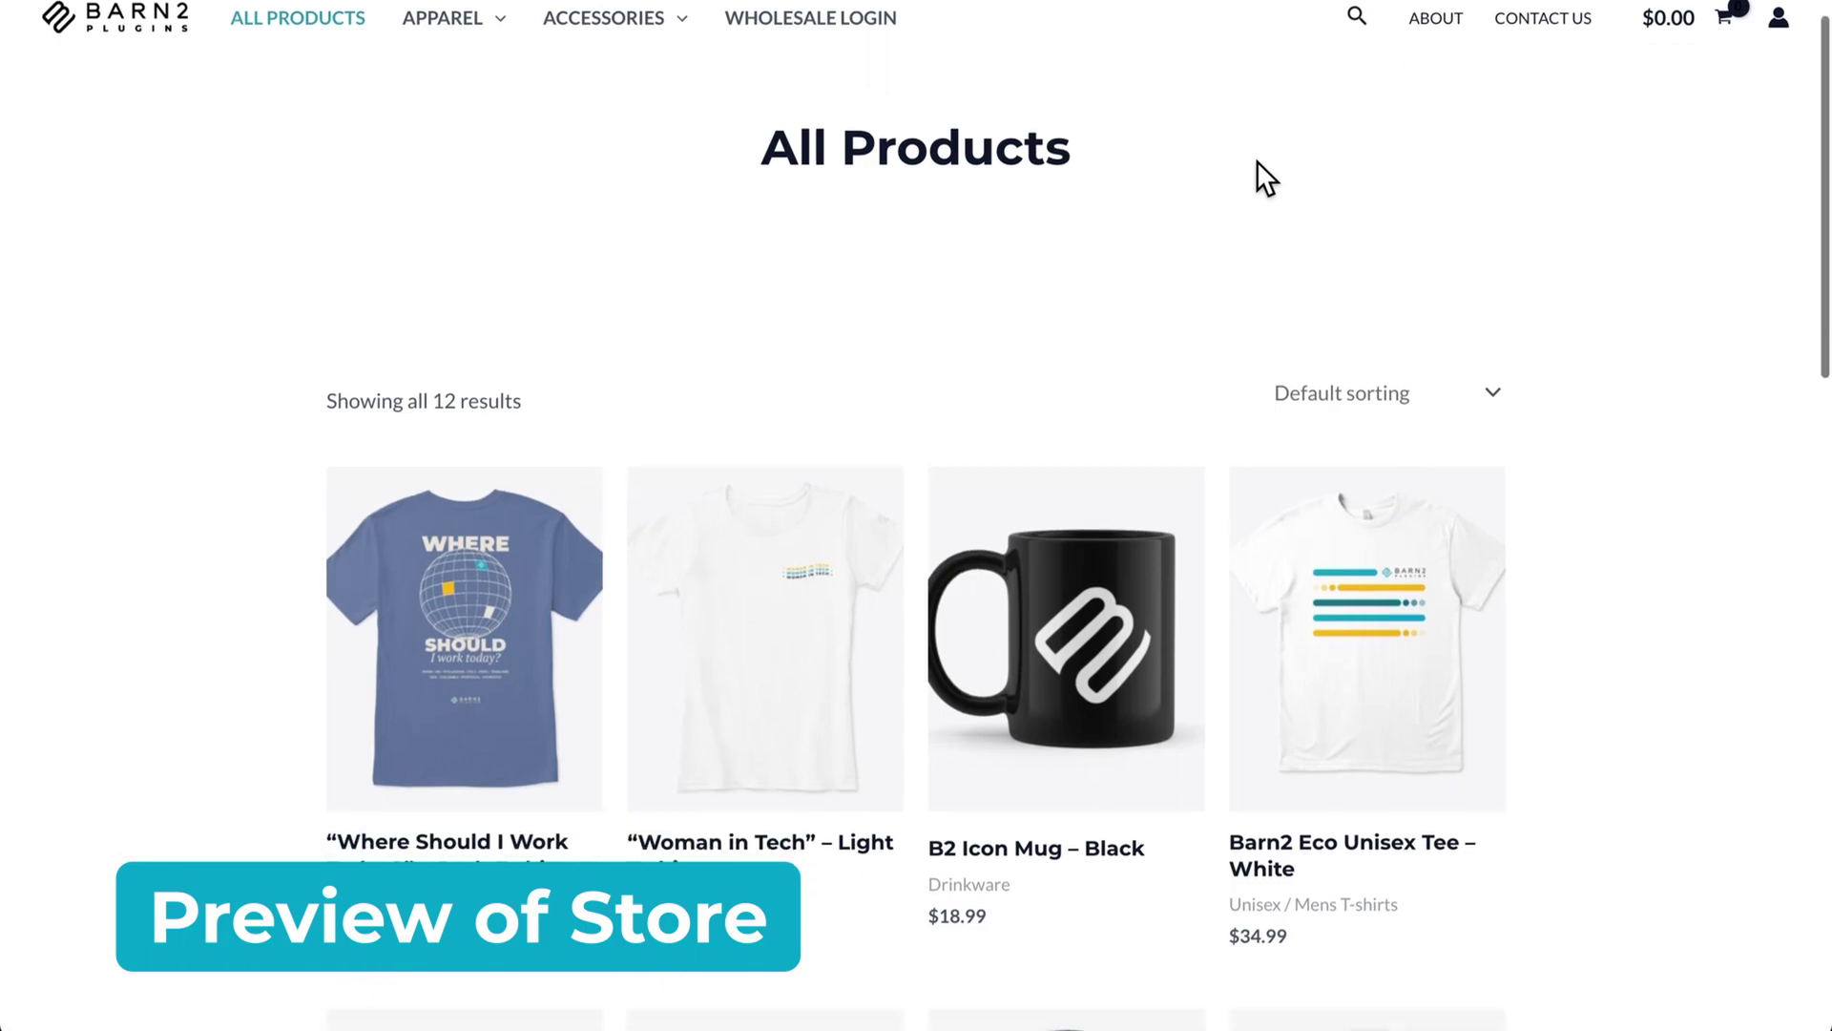
{"action": "scroll", "coordinate": [1257, 160], "scroll_direction": "down", "scroll_amount": 15}
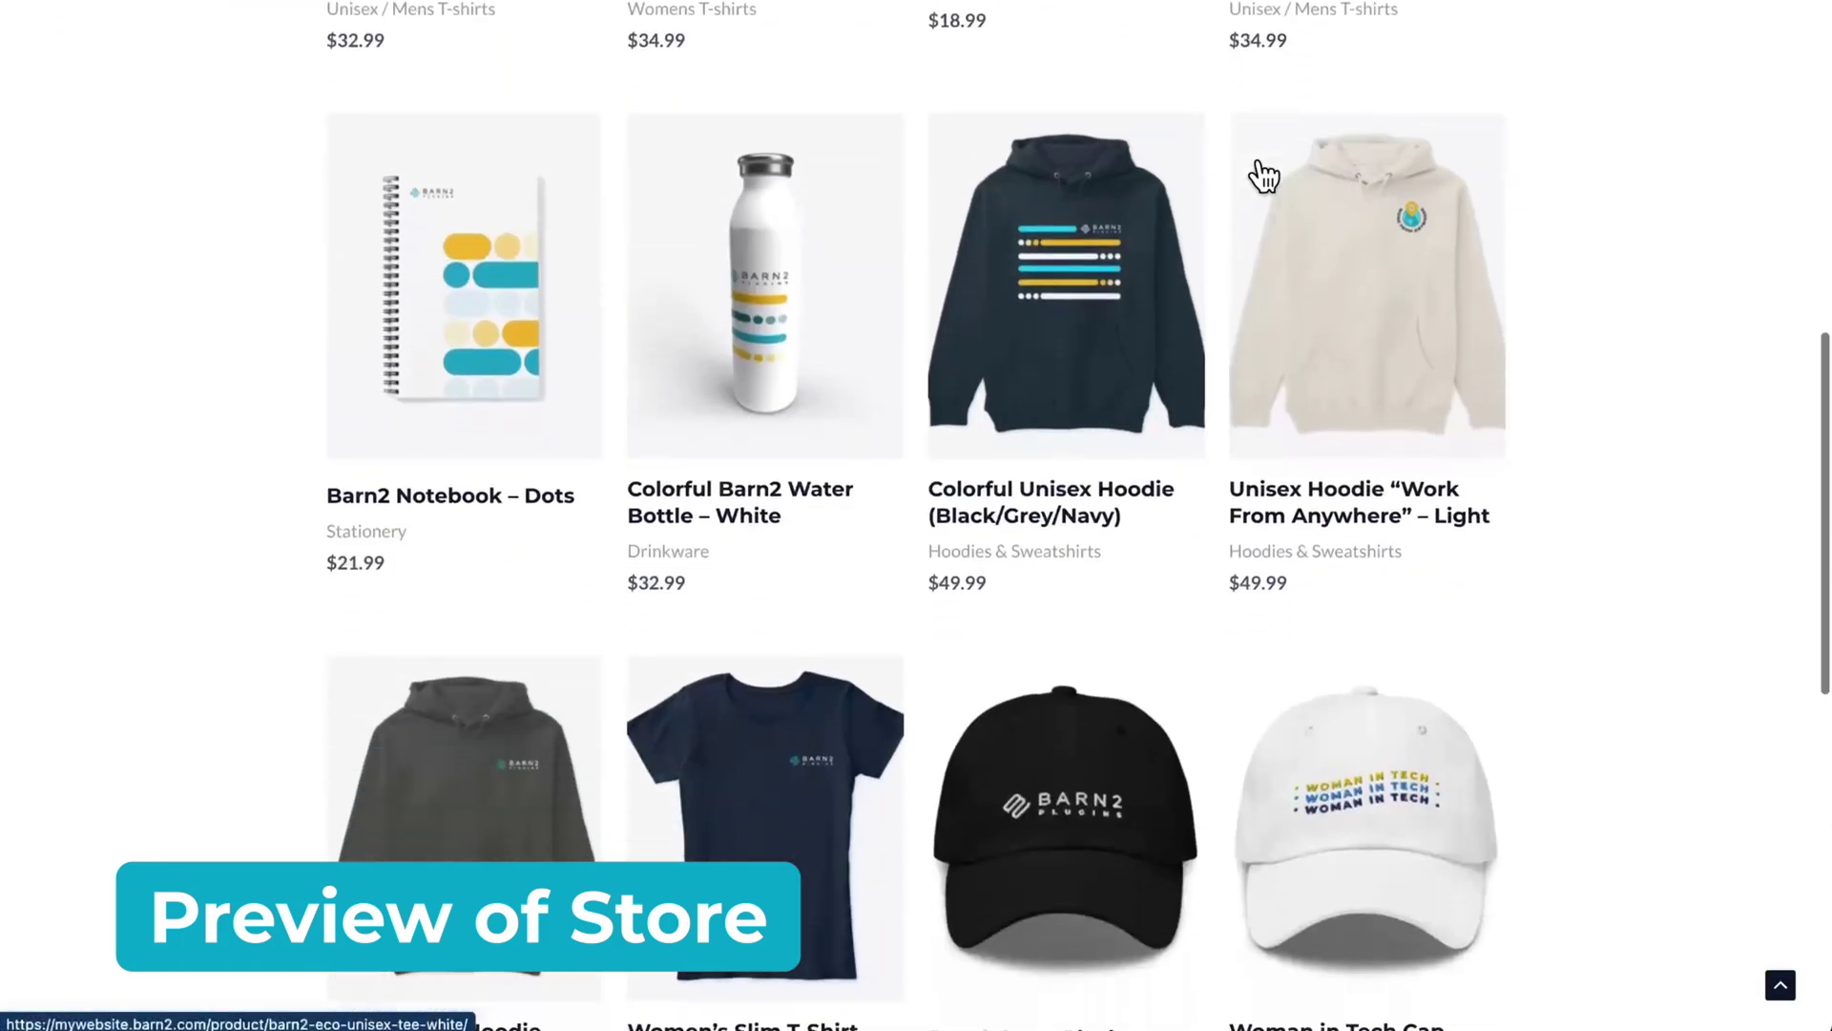
{"action": "scroll", "coordinate": [1264, 177], "scroll_direction": "up", "scroll_amount": 18}
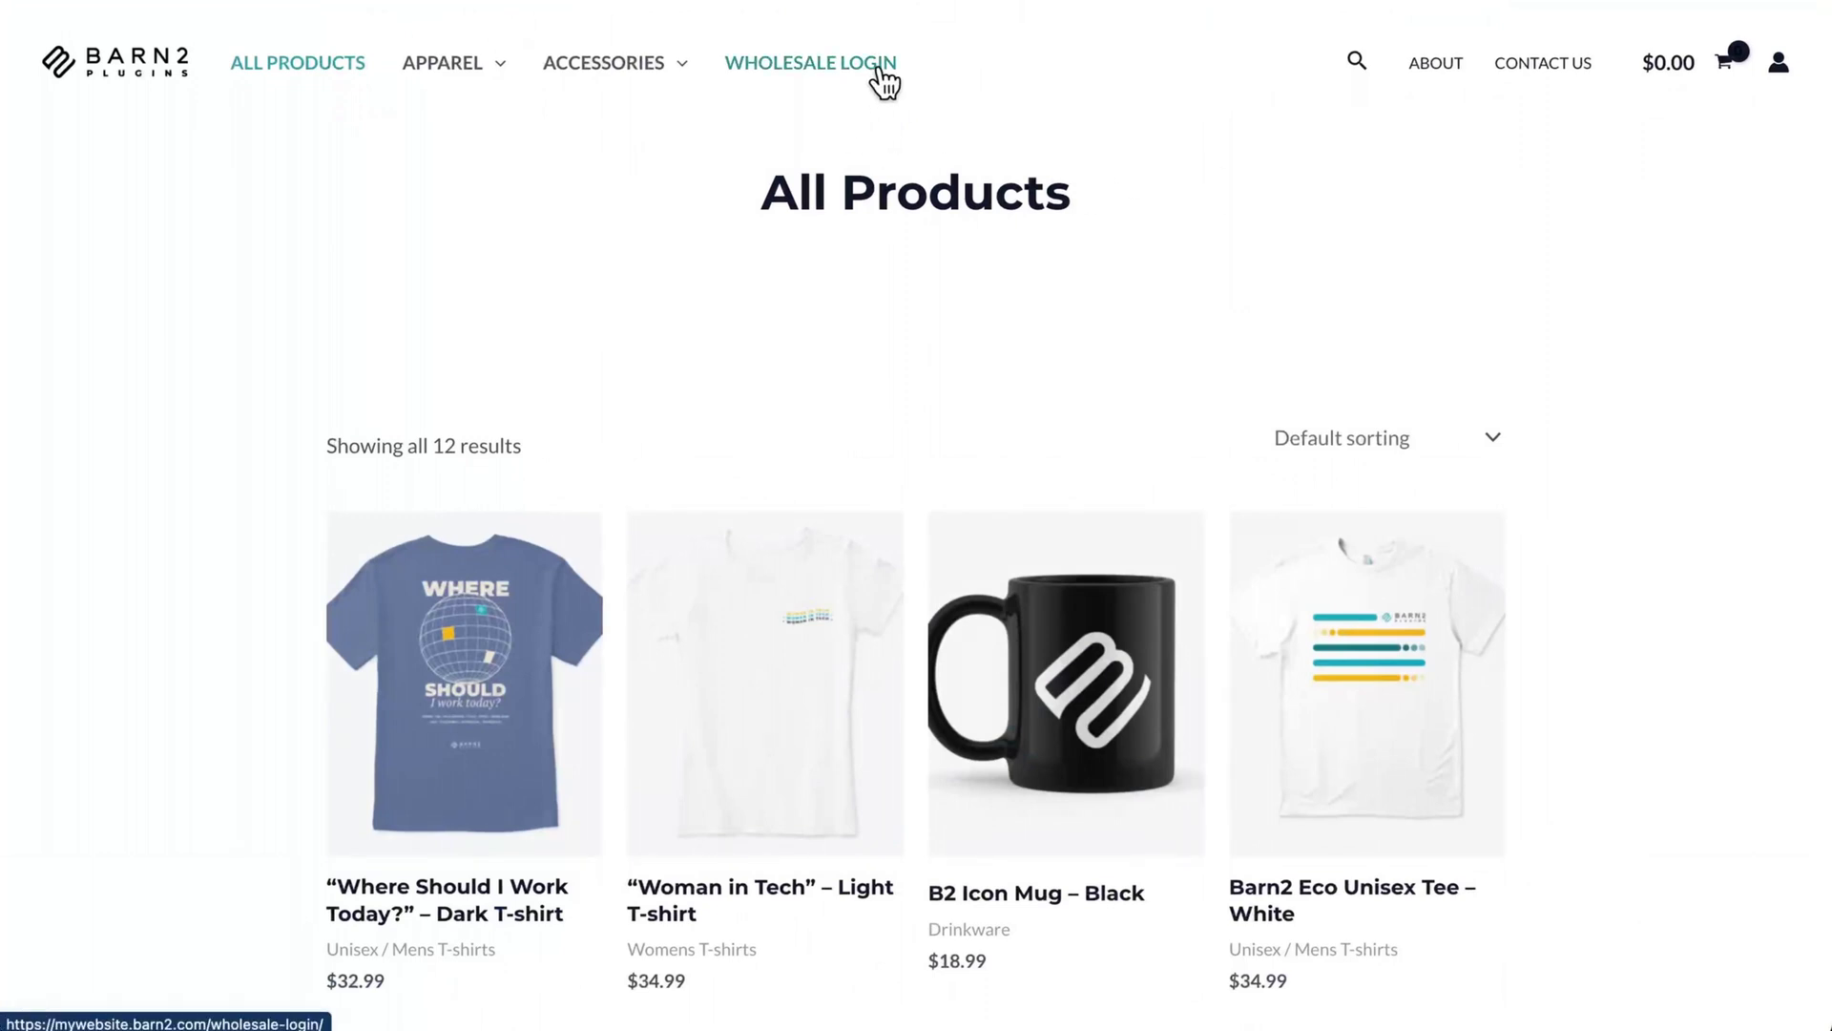
{"action": "left_click", "coordinate": [820, 69]}
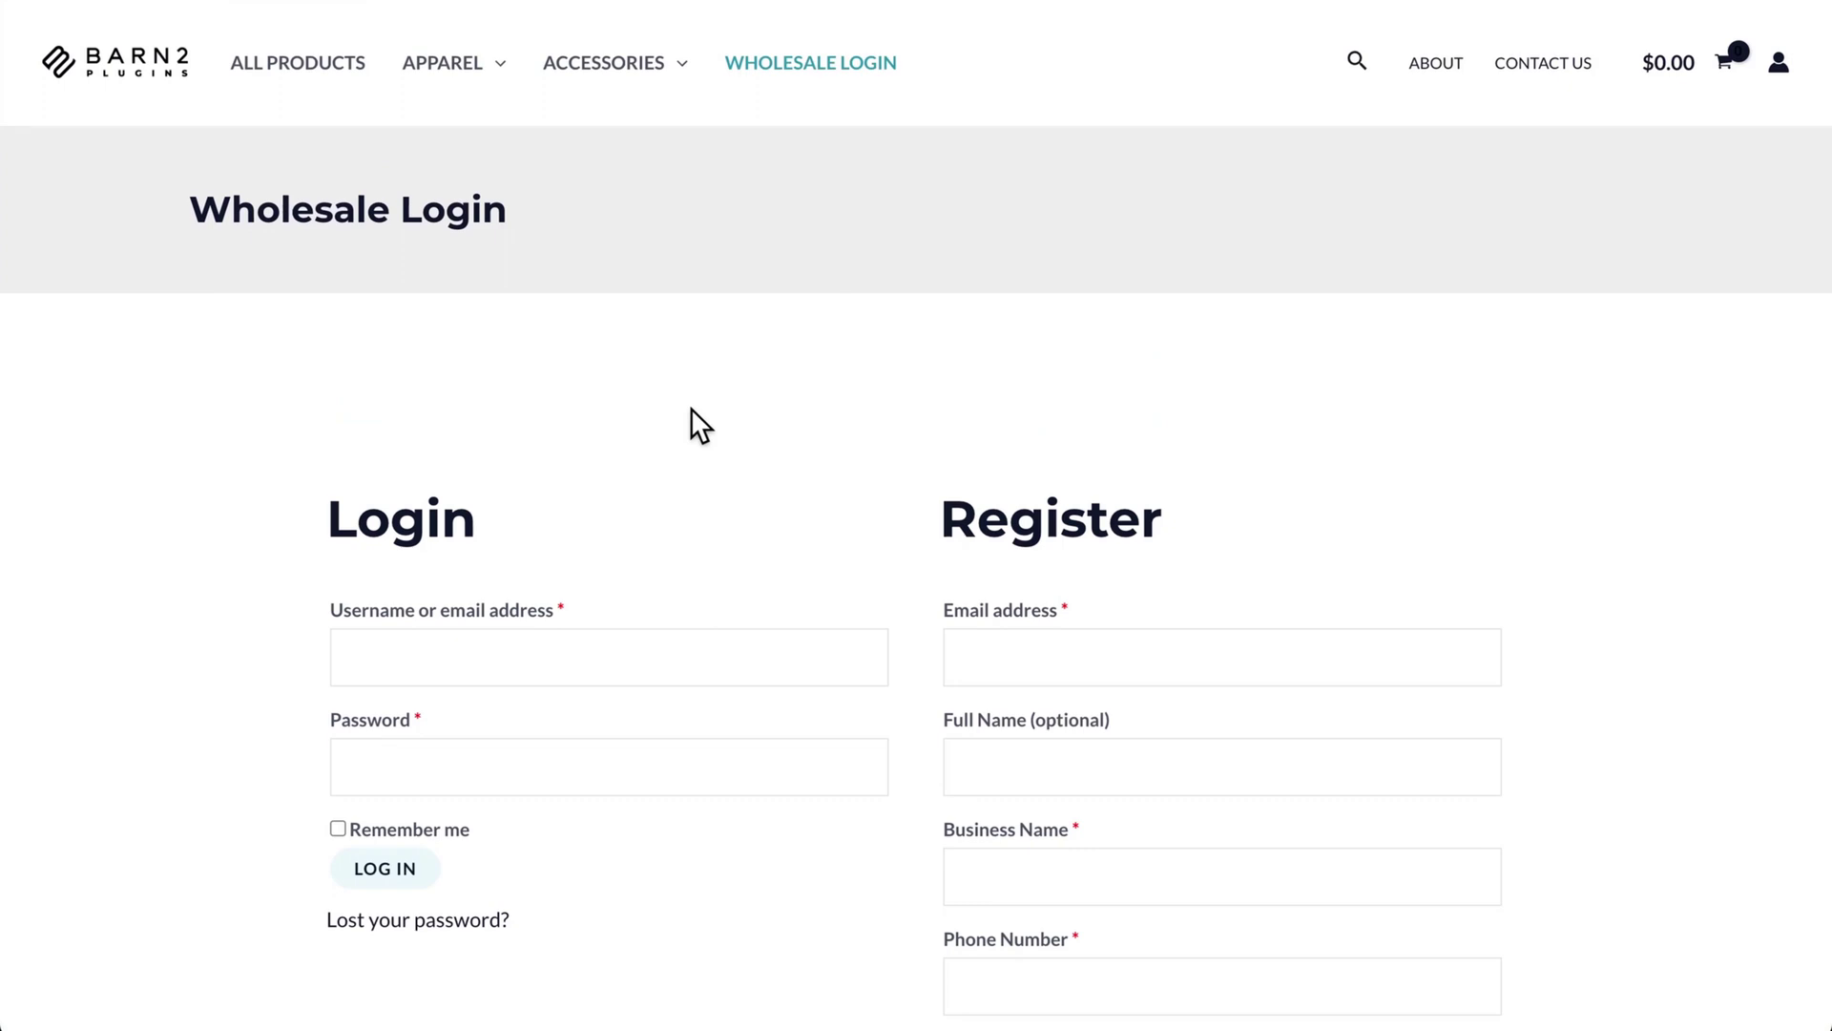
{"action": "scroll", "coordinate": [691, 408], "scroll_direction": "down", "scroll_amount": 2}
{"action": "scroll", "coordinate": [691, 409], "scroll_direction": "down", "scroll_amount": 3}
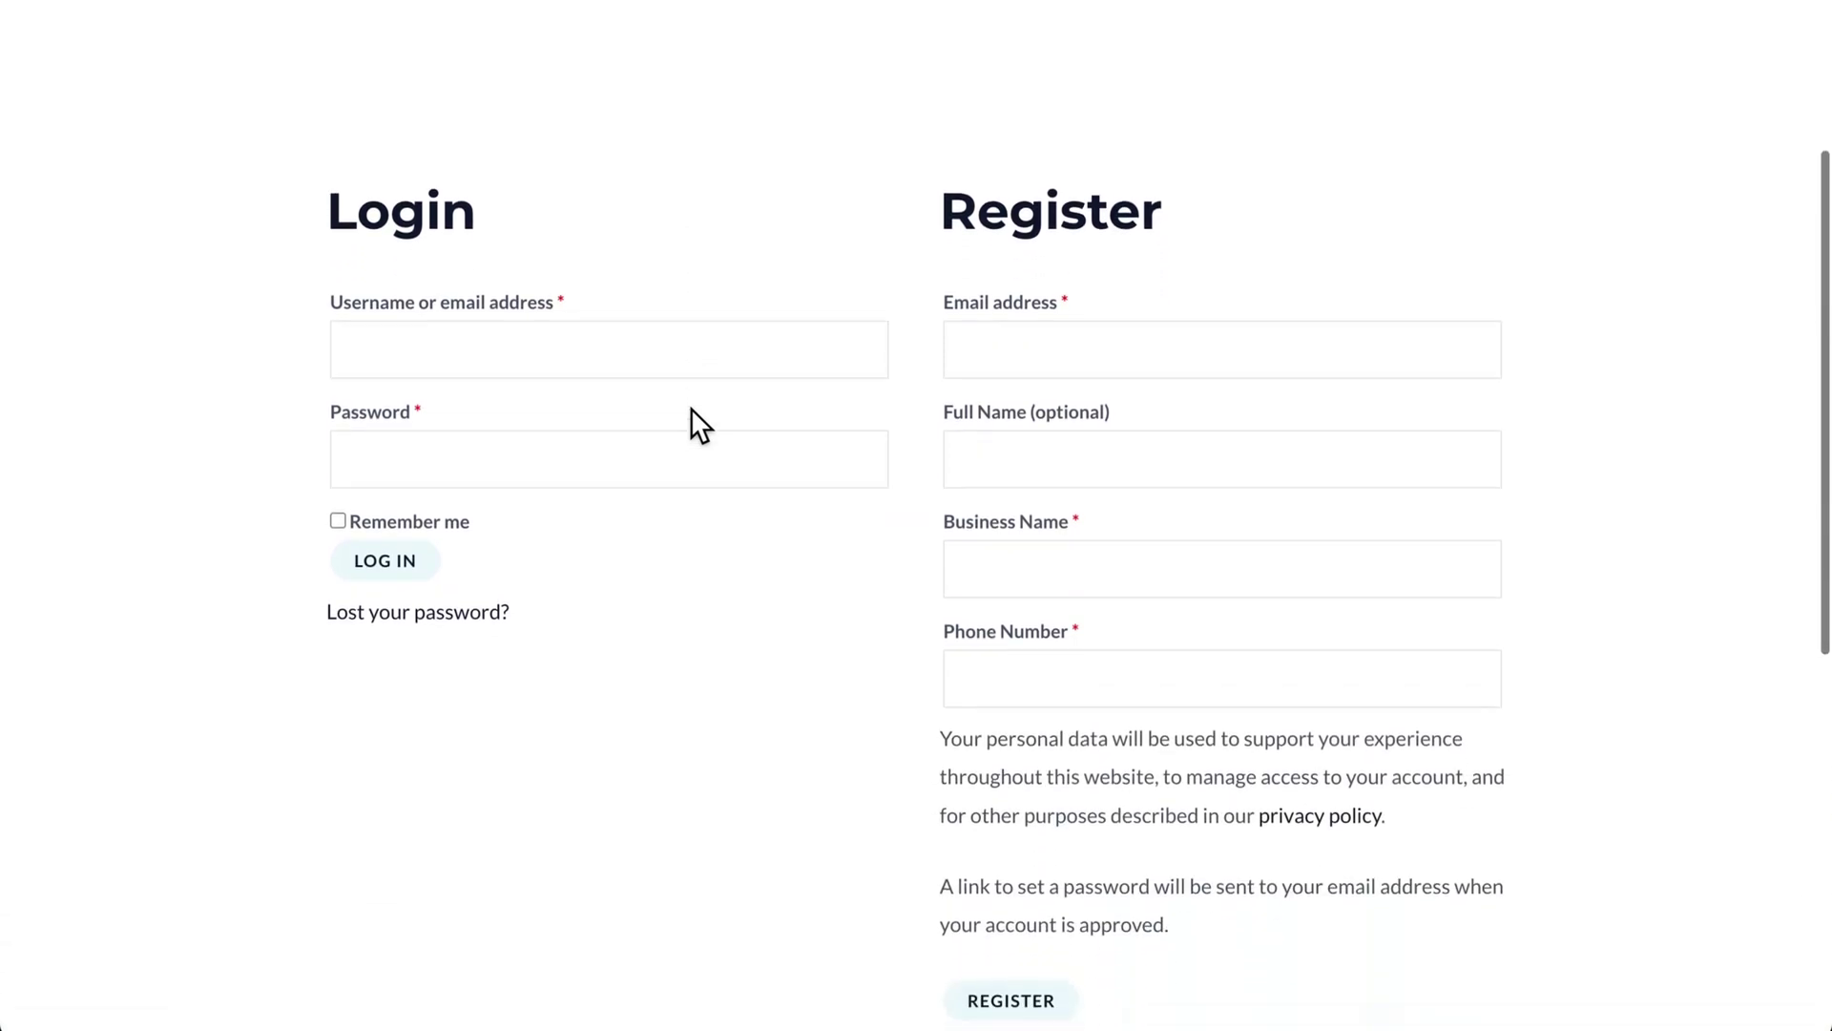
{"action": "left_click", "coordinate": [598, 403]}
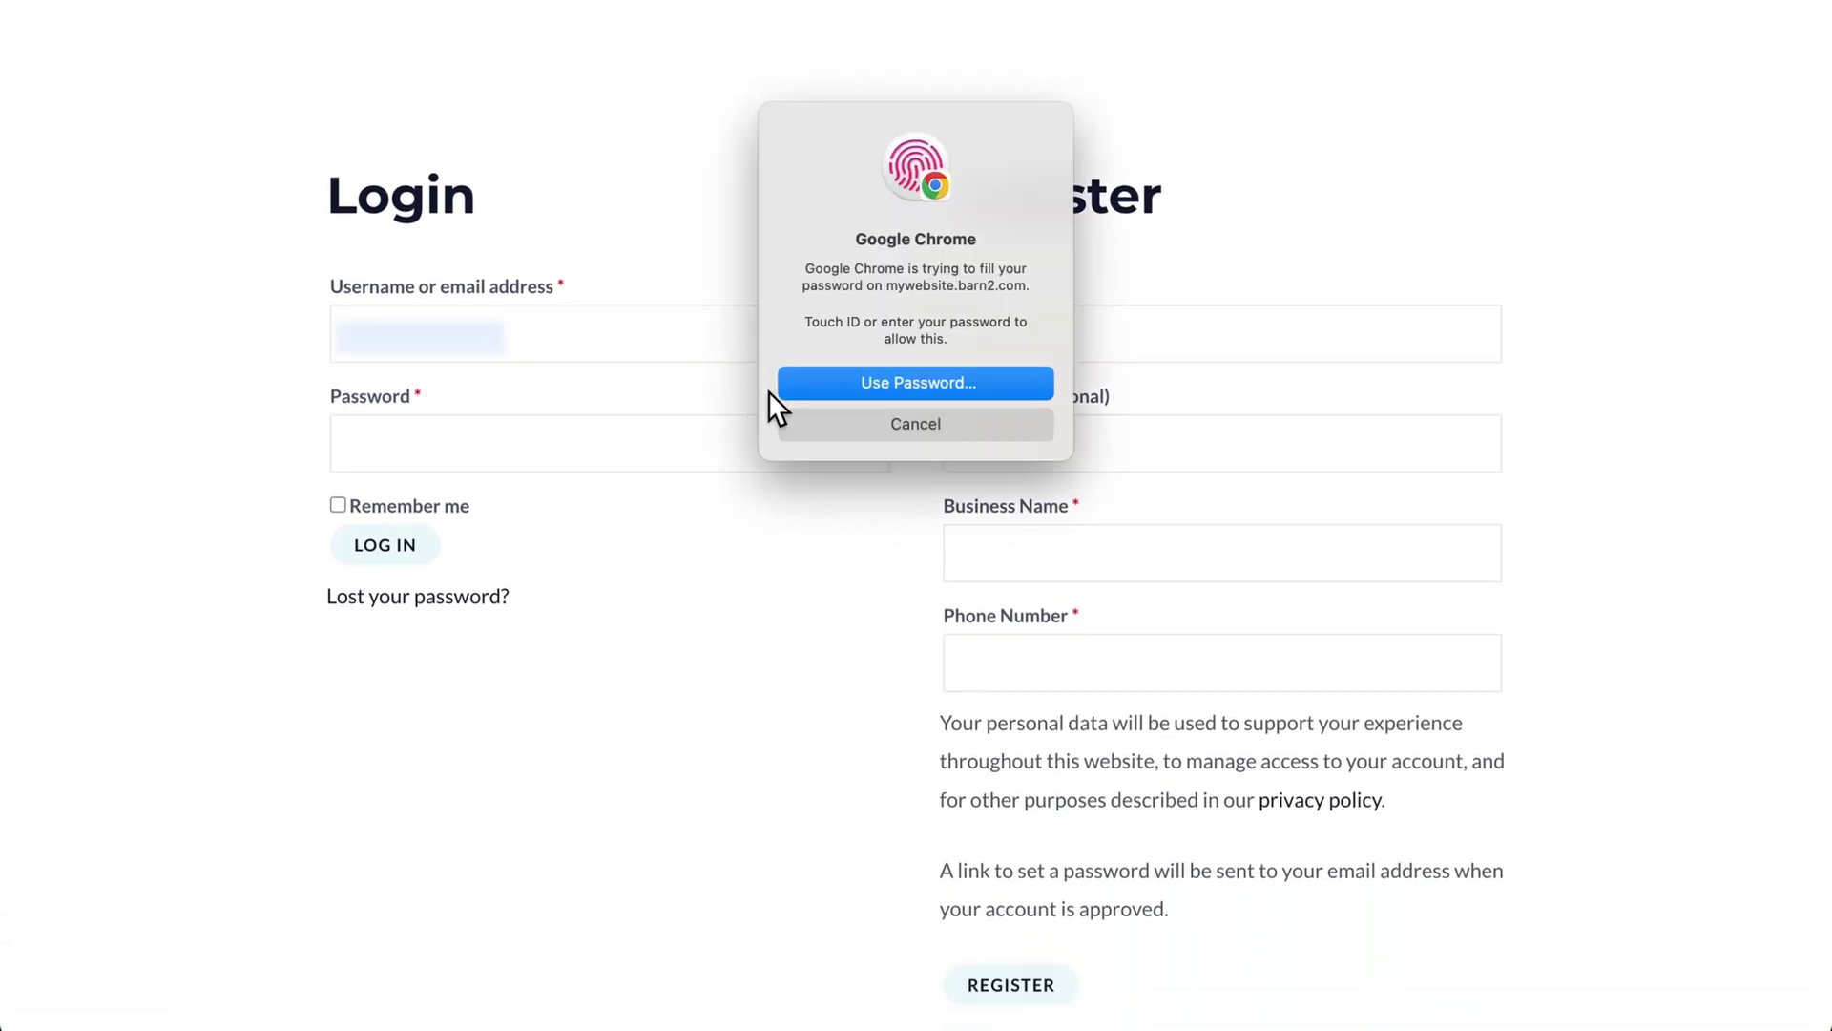
Log in as the wholesale customer and open the Wholesale Exclusive category
{"action": "left_click", "coordinate": [415, 552]}
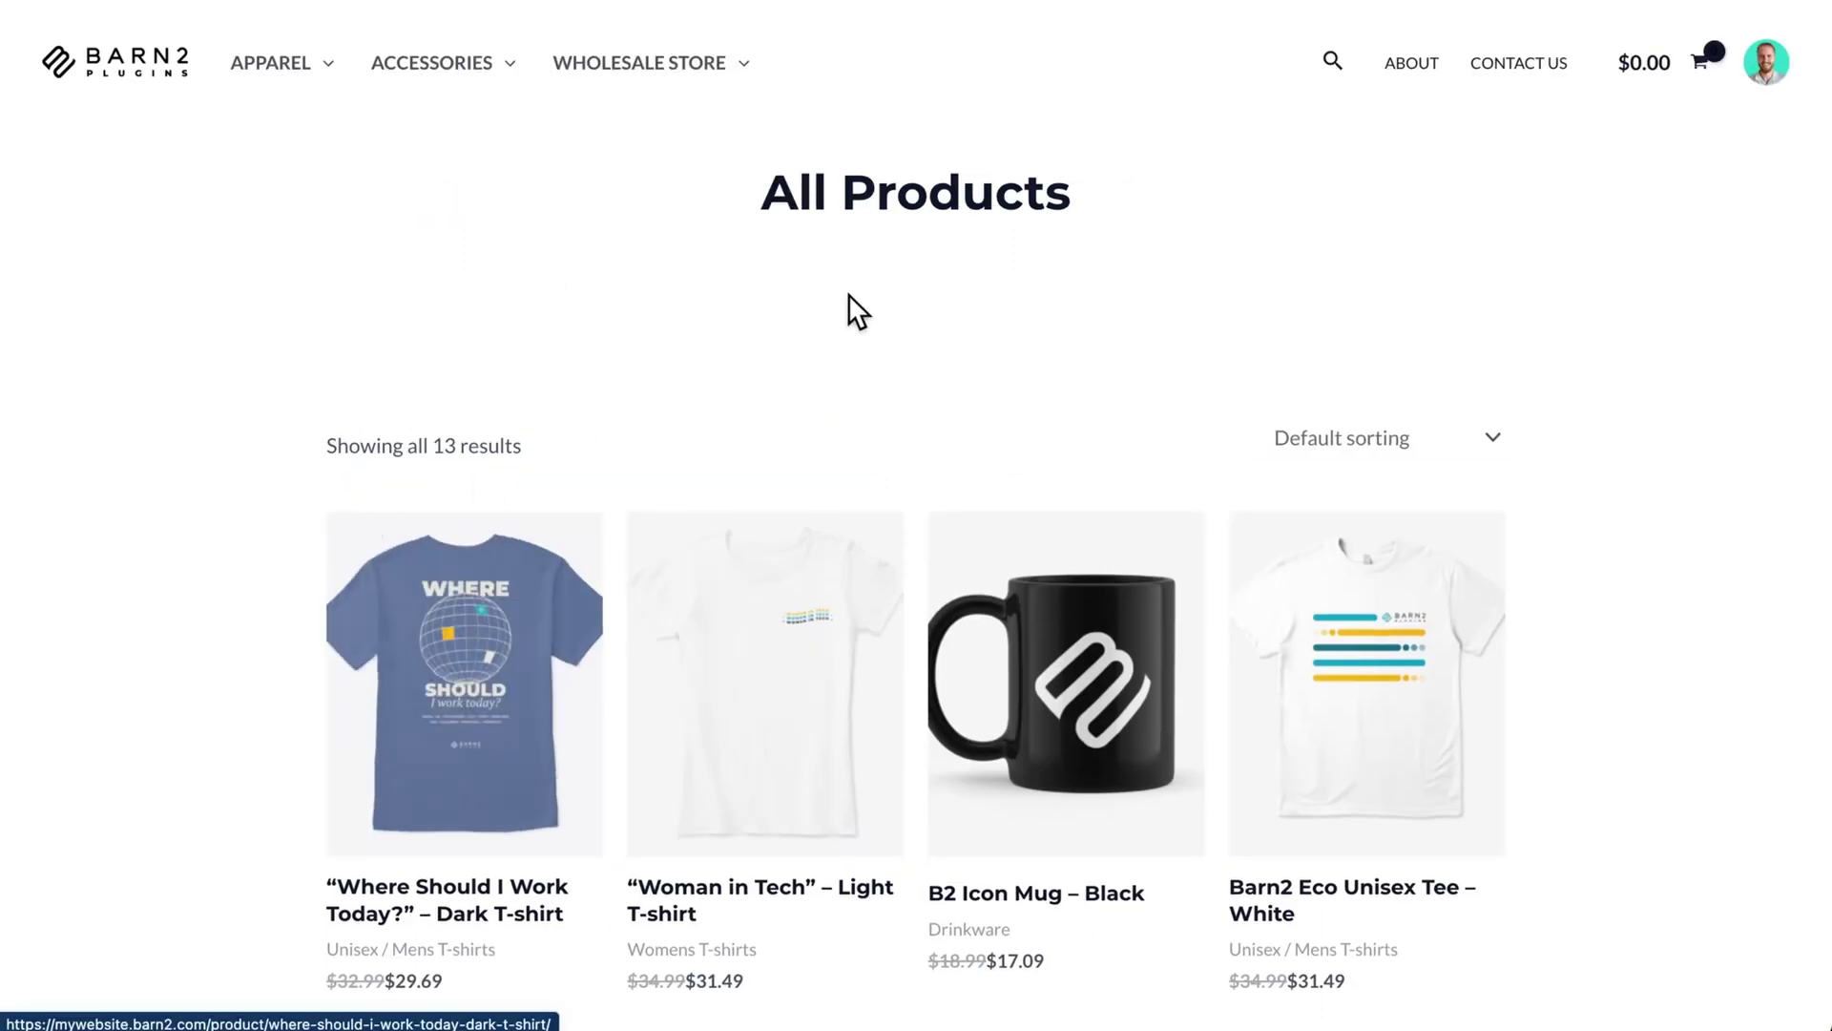
{"action": "mouse_move", "coordinate": [610, 73]}
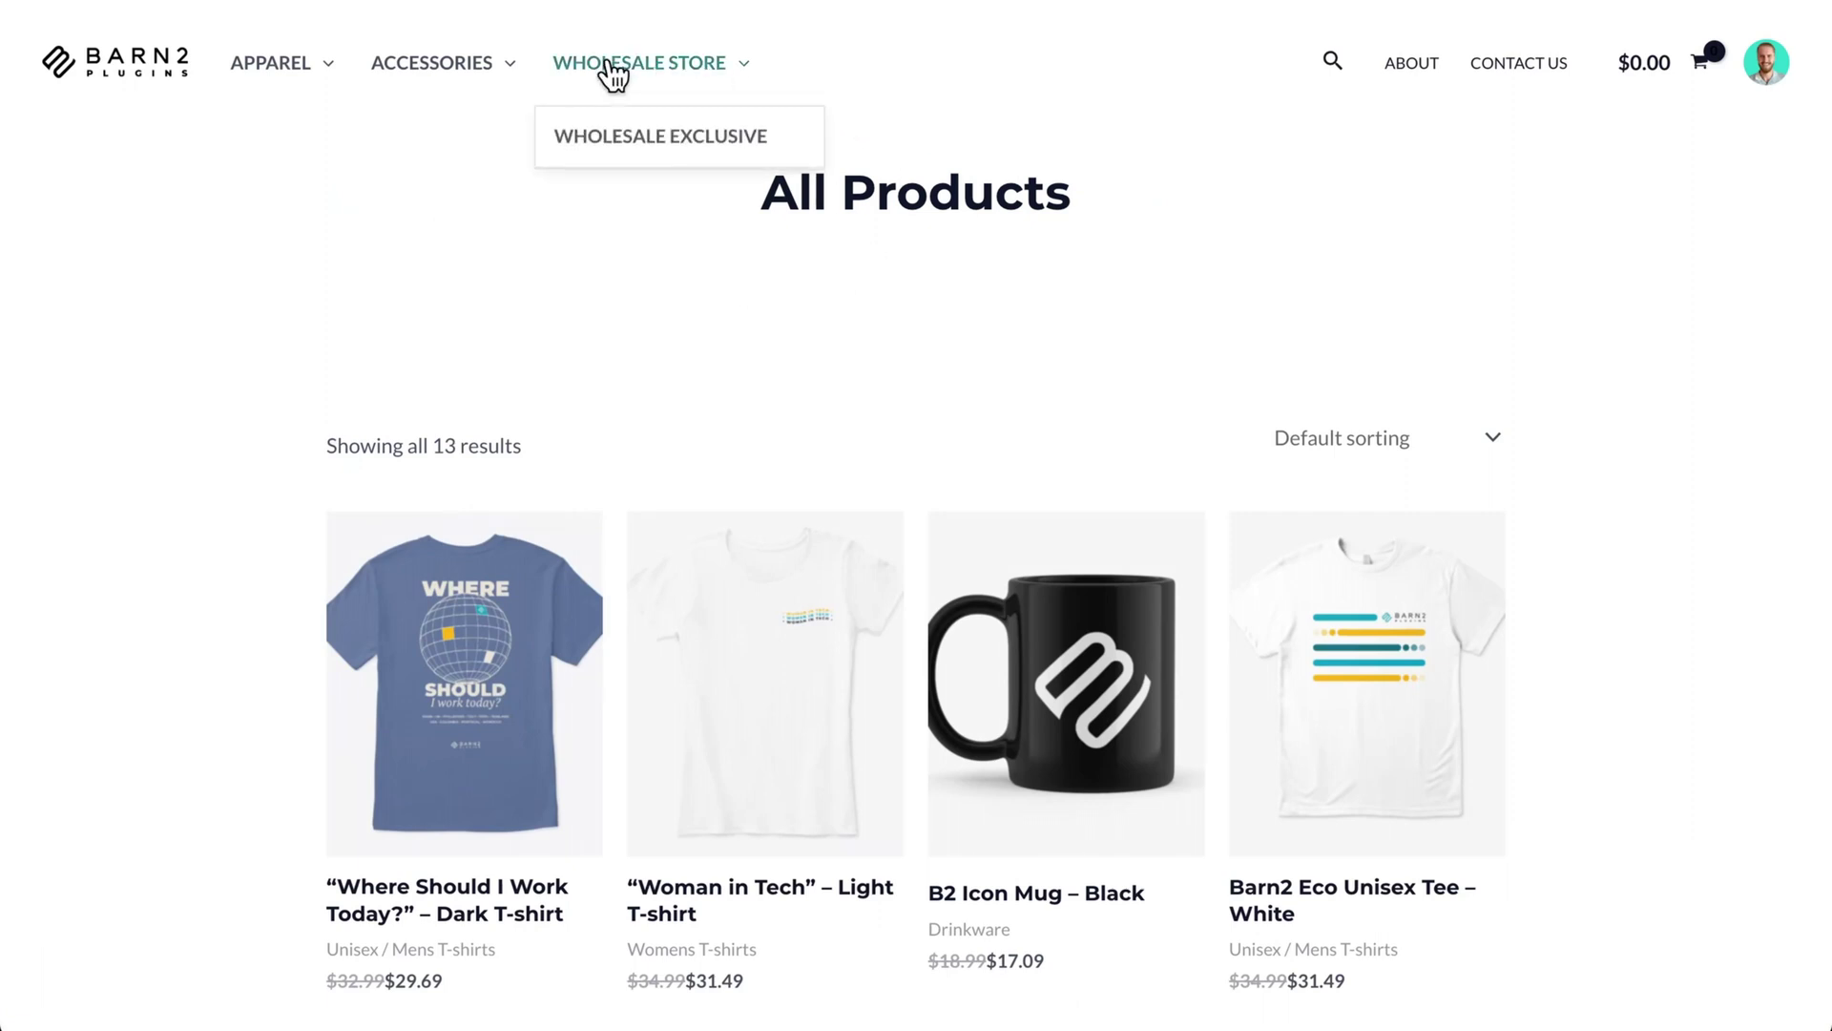
{"action": "left_click", "coordinate": [702, 146]}
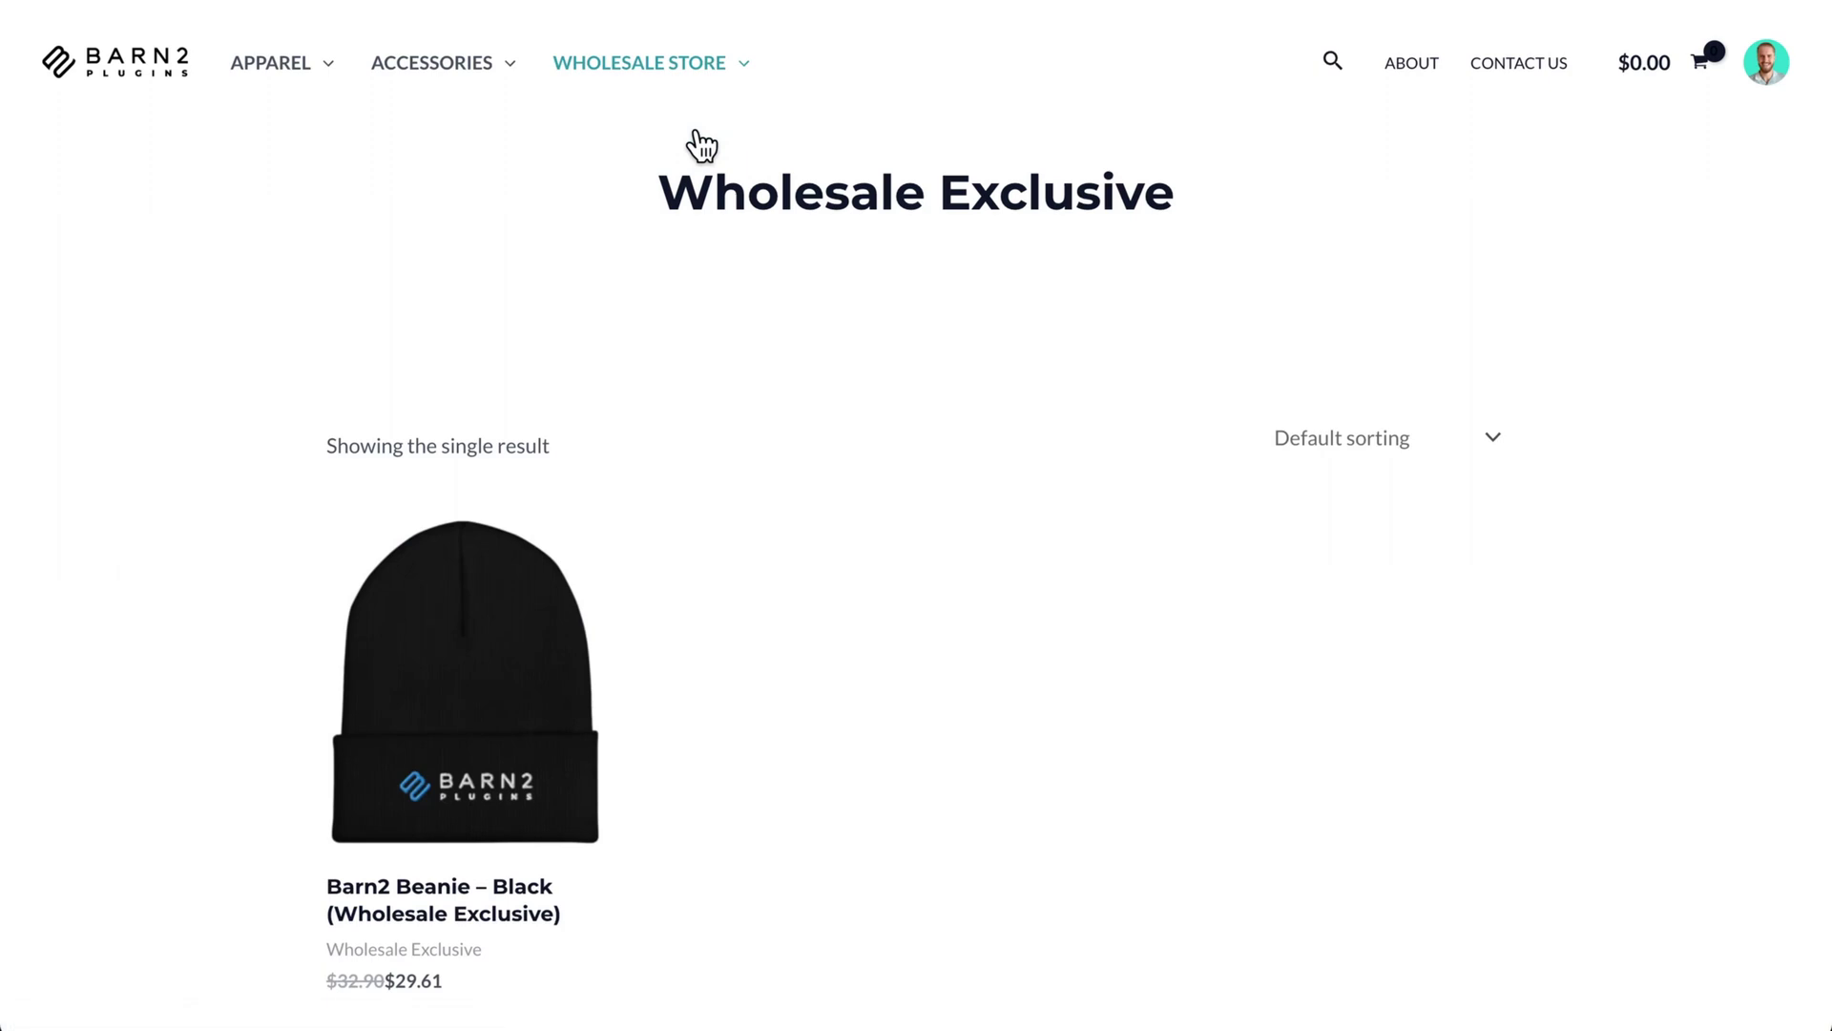
Browse the Wholesale Store's 13 products, e.g. B2 Icon Mug at $17.09 instead of $18.99
{"action": "mouse_move", "coordinate": [380, 105]}
{"action": "mouse_move", "coordinate": [598, 78]}
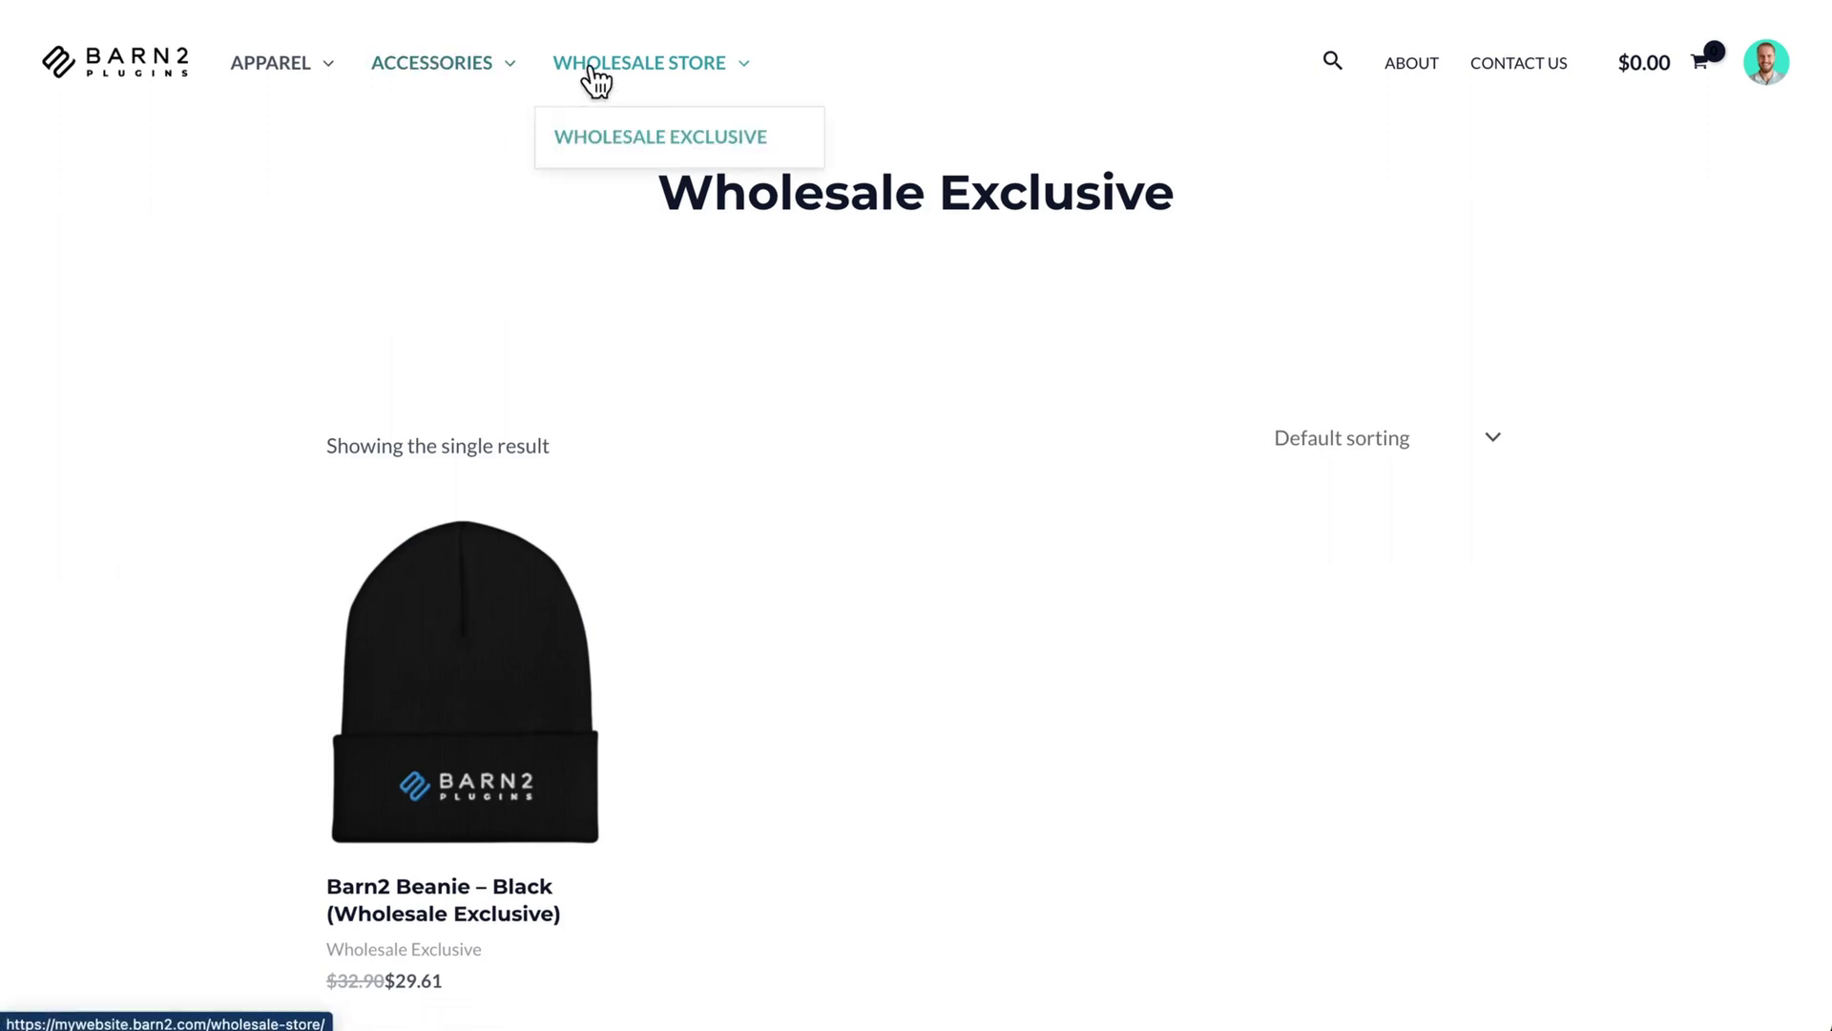
{"action": "left_click", "coordinate": [618, 63]}
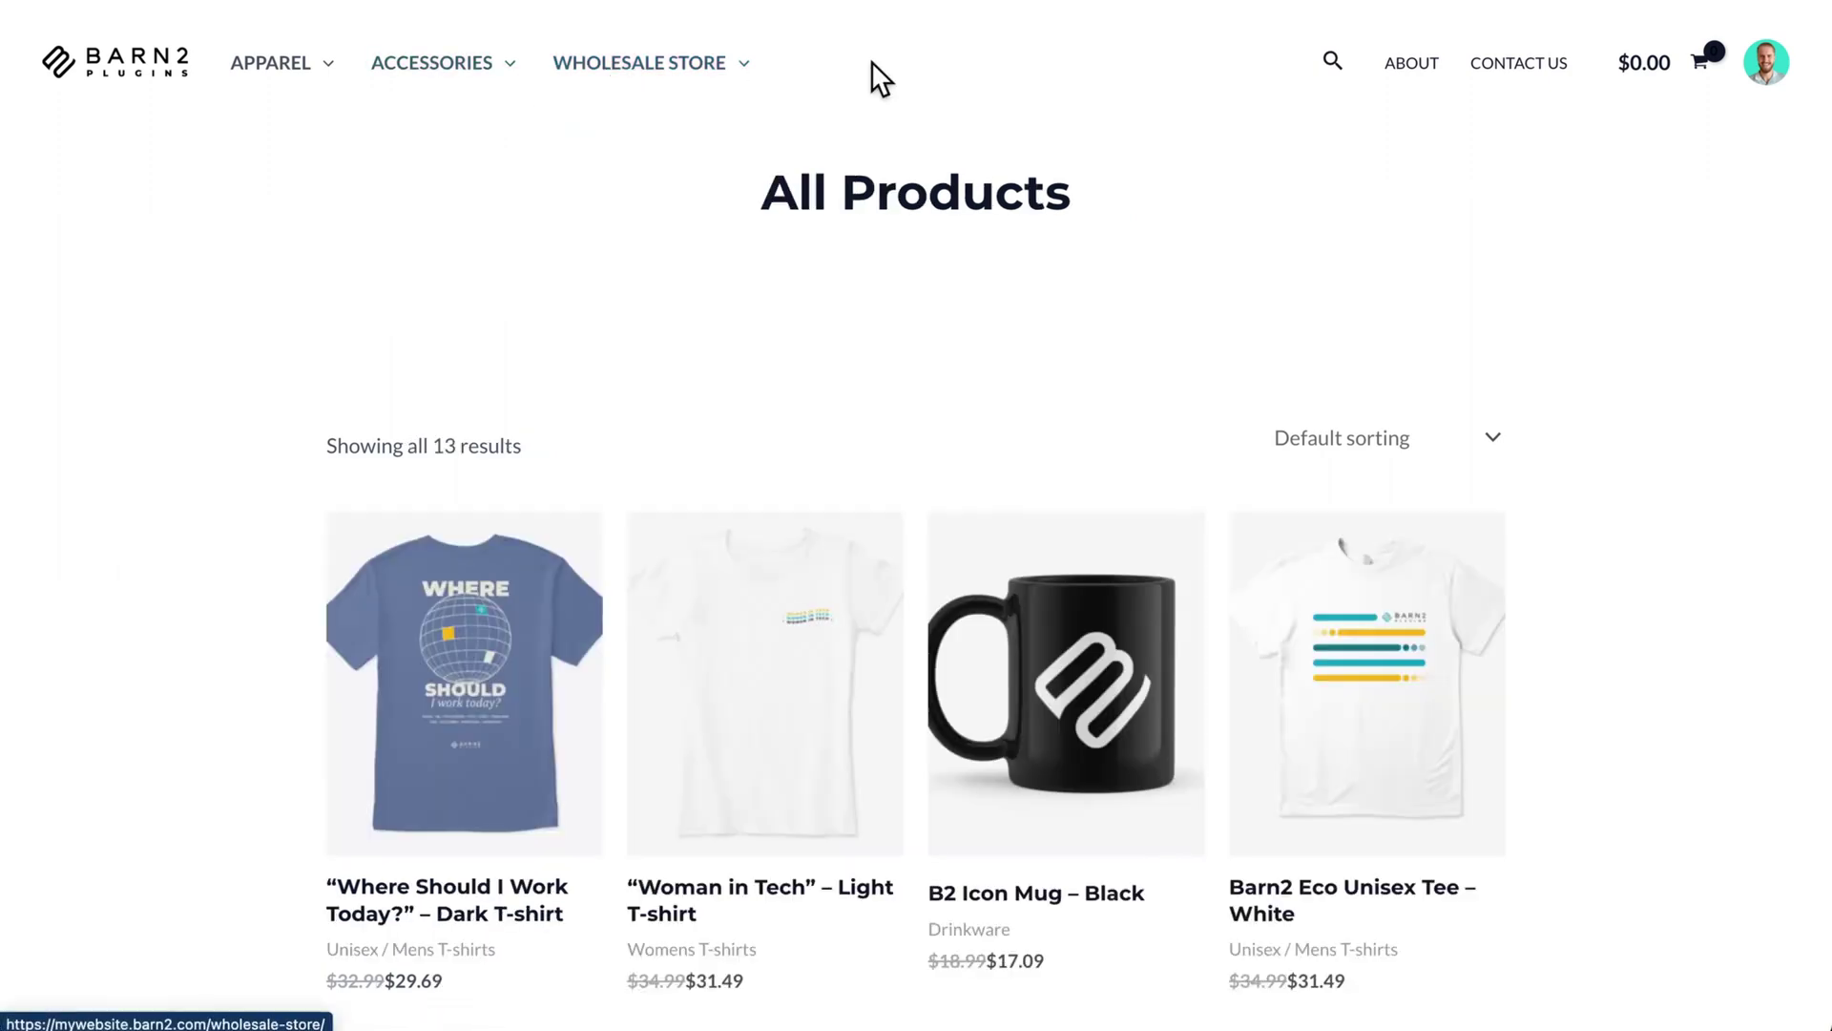
{"action": "scroll", "coordinate": [872, 63], "scroll_direction": "down", "scroll_amount": 2}
{"action": "scroll", "coordinate": [872, 61], "scroll_direction": "down", "scroll_amount": 4}
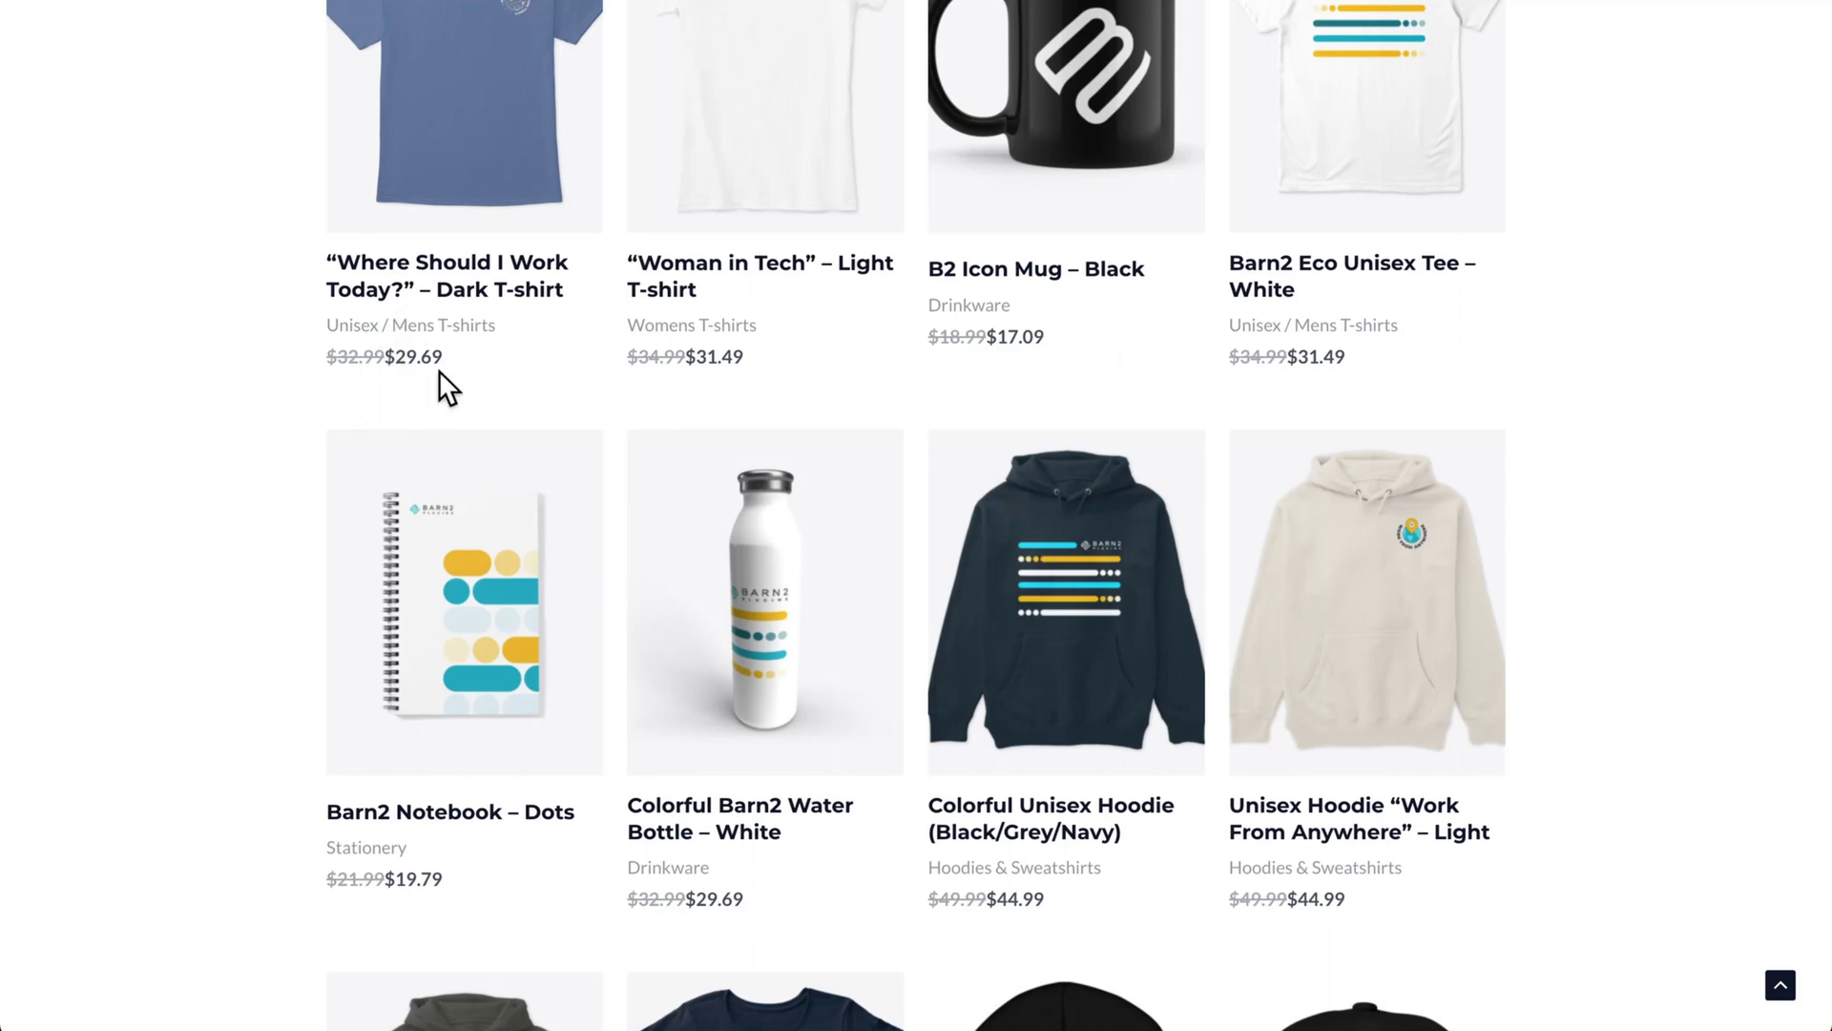
{"action": "scroll", "coordinate": [764, 372], "scroll_direction": "down", "scroll_amount": 1}
{"action": "scroll", "coordinate": [764, 372], "scroll_direction": "down", "scroll_amount": 4}
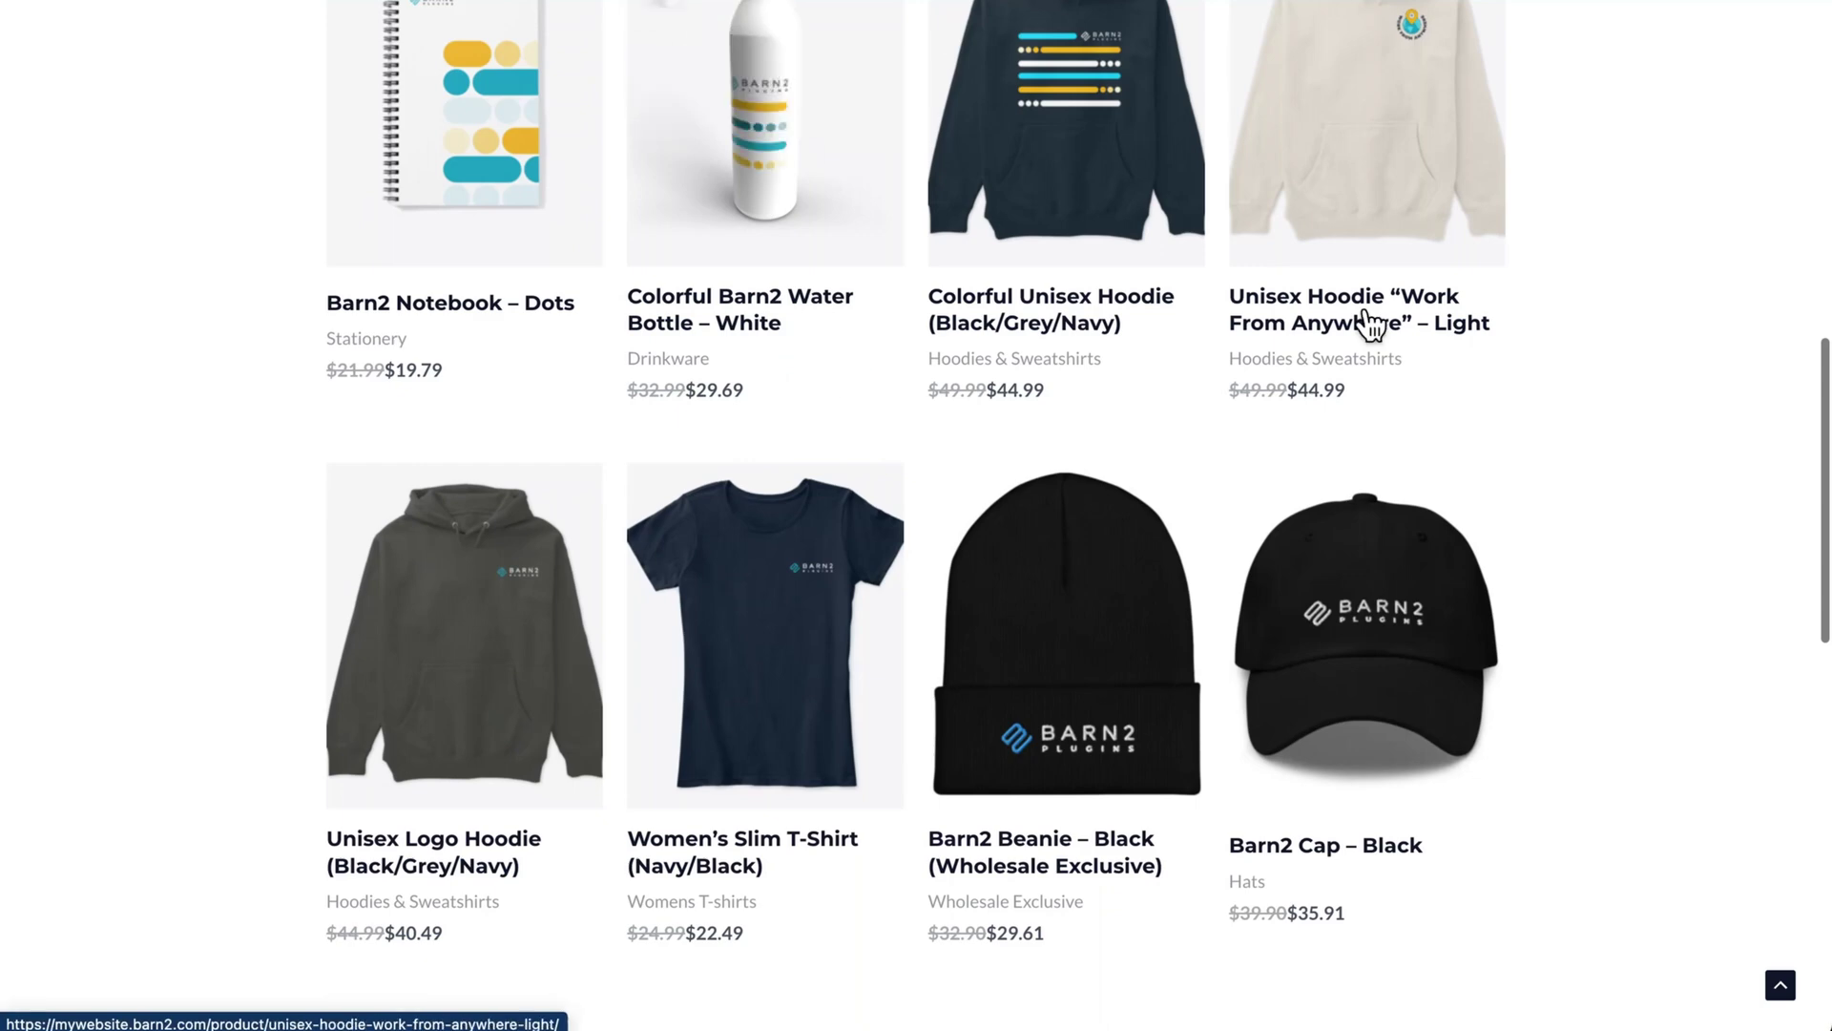
{"action": "scroll", "coordinate": [1658, 322], "scroll_direction": "down", "scroll_amount": 3}
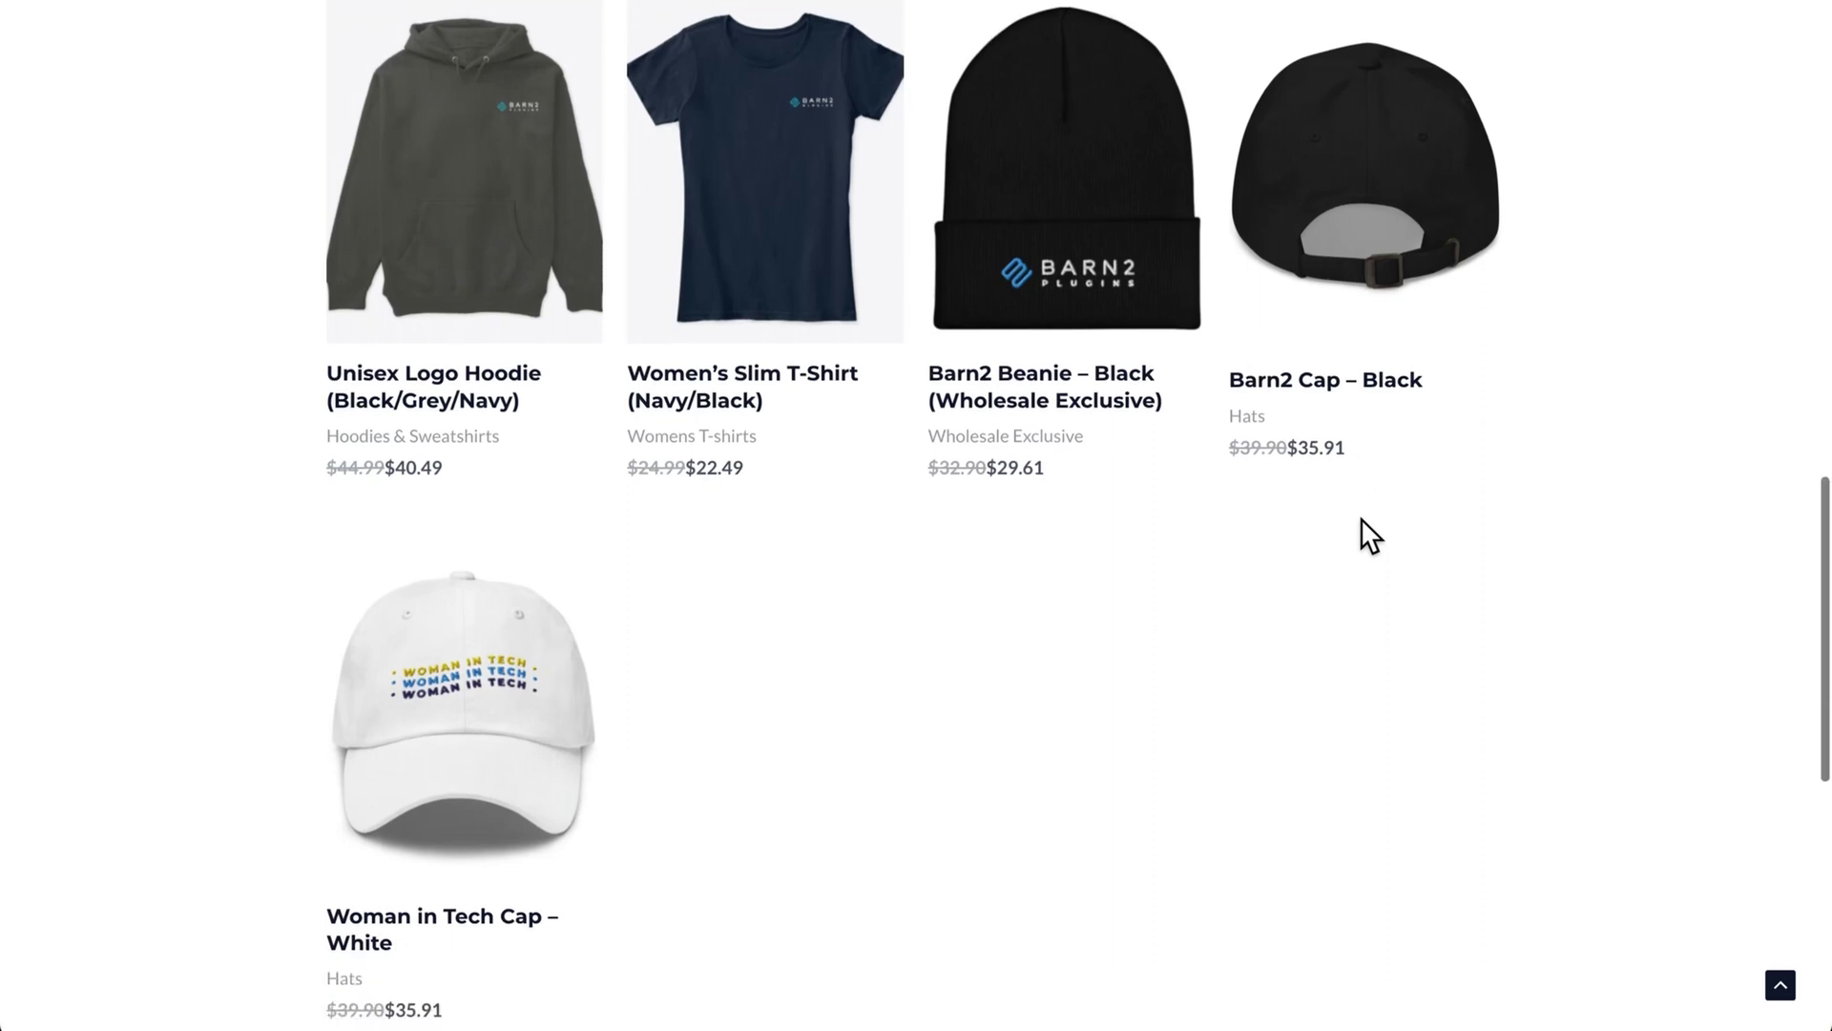
{"action": "scroll", "coordinate": [1361, 518], "scroll_direction": "up", "scroll_amount": 4}
{"action": "scroll", "coordinate": [1368, 533], "scroll_direction": "up", "scroll_amount": 10}
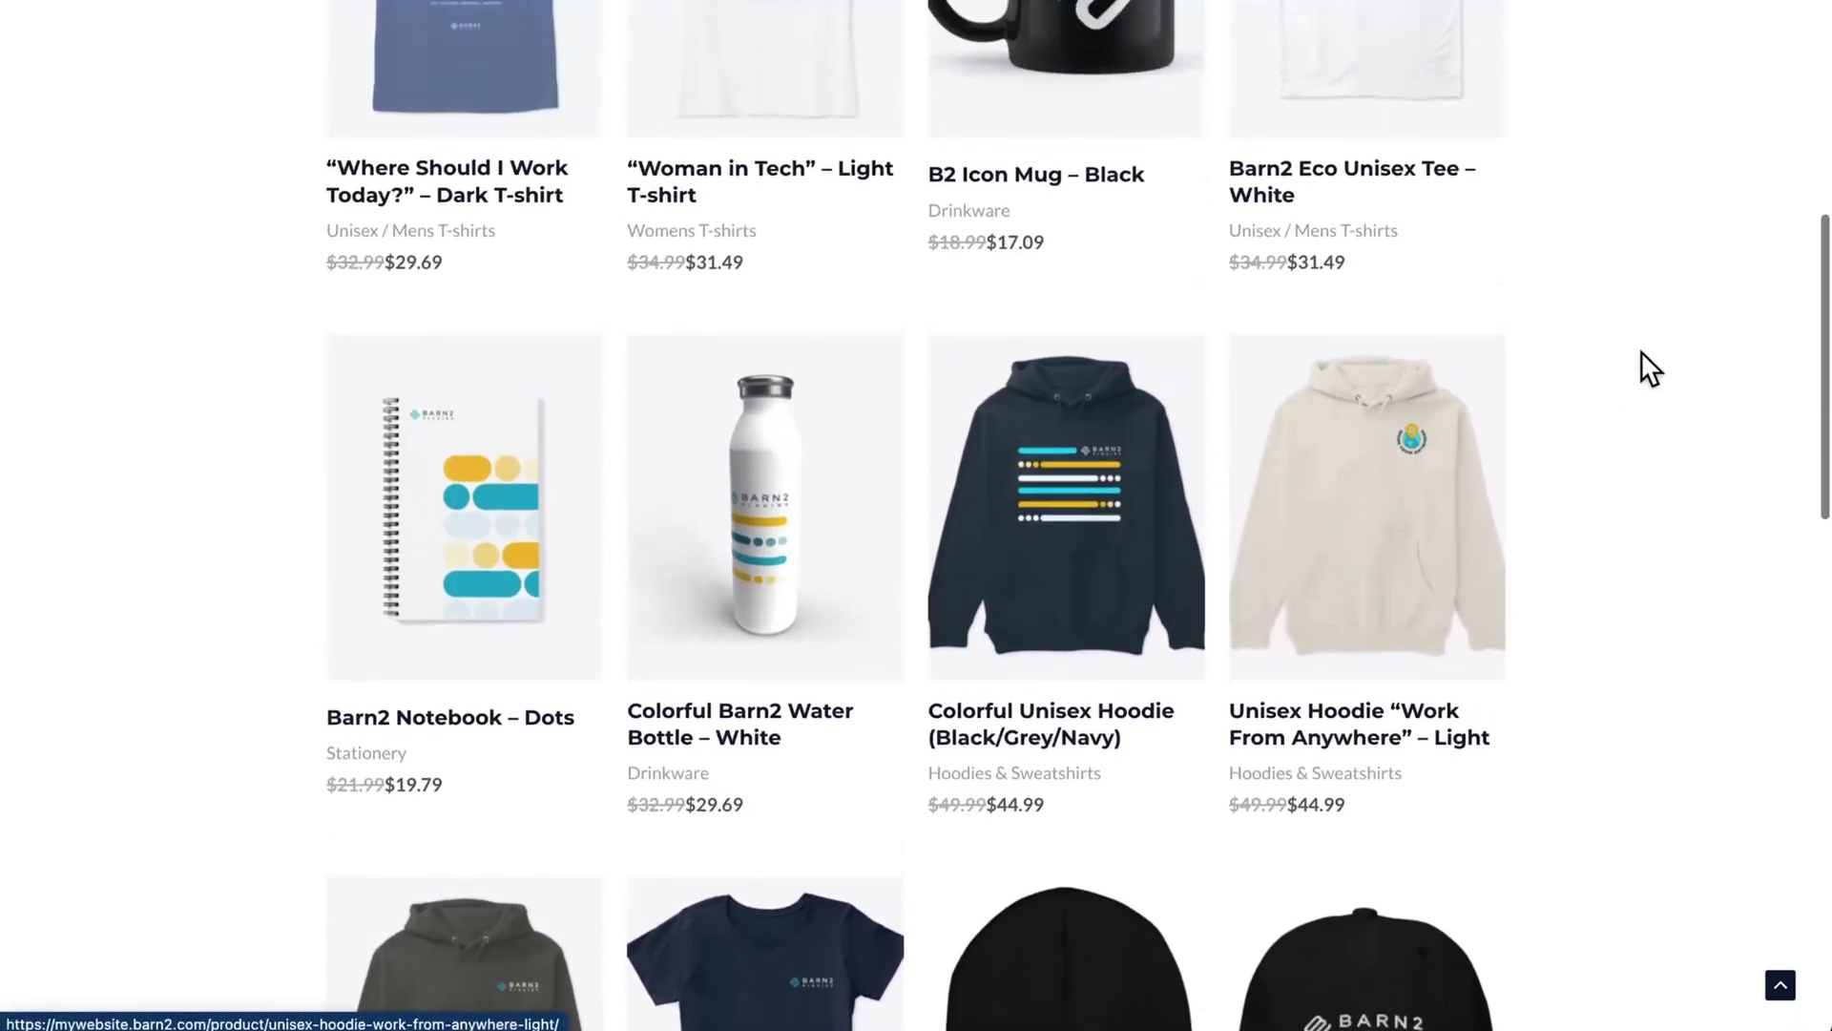
{"action": "scroll", "coordinate": [1641, 362], "scroll_direction": "down", "scroll_amount": 3}
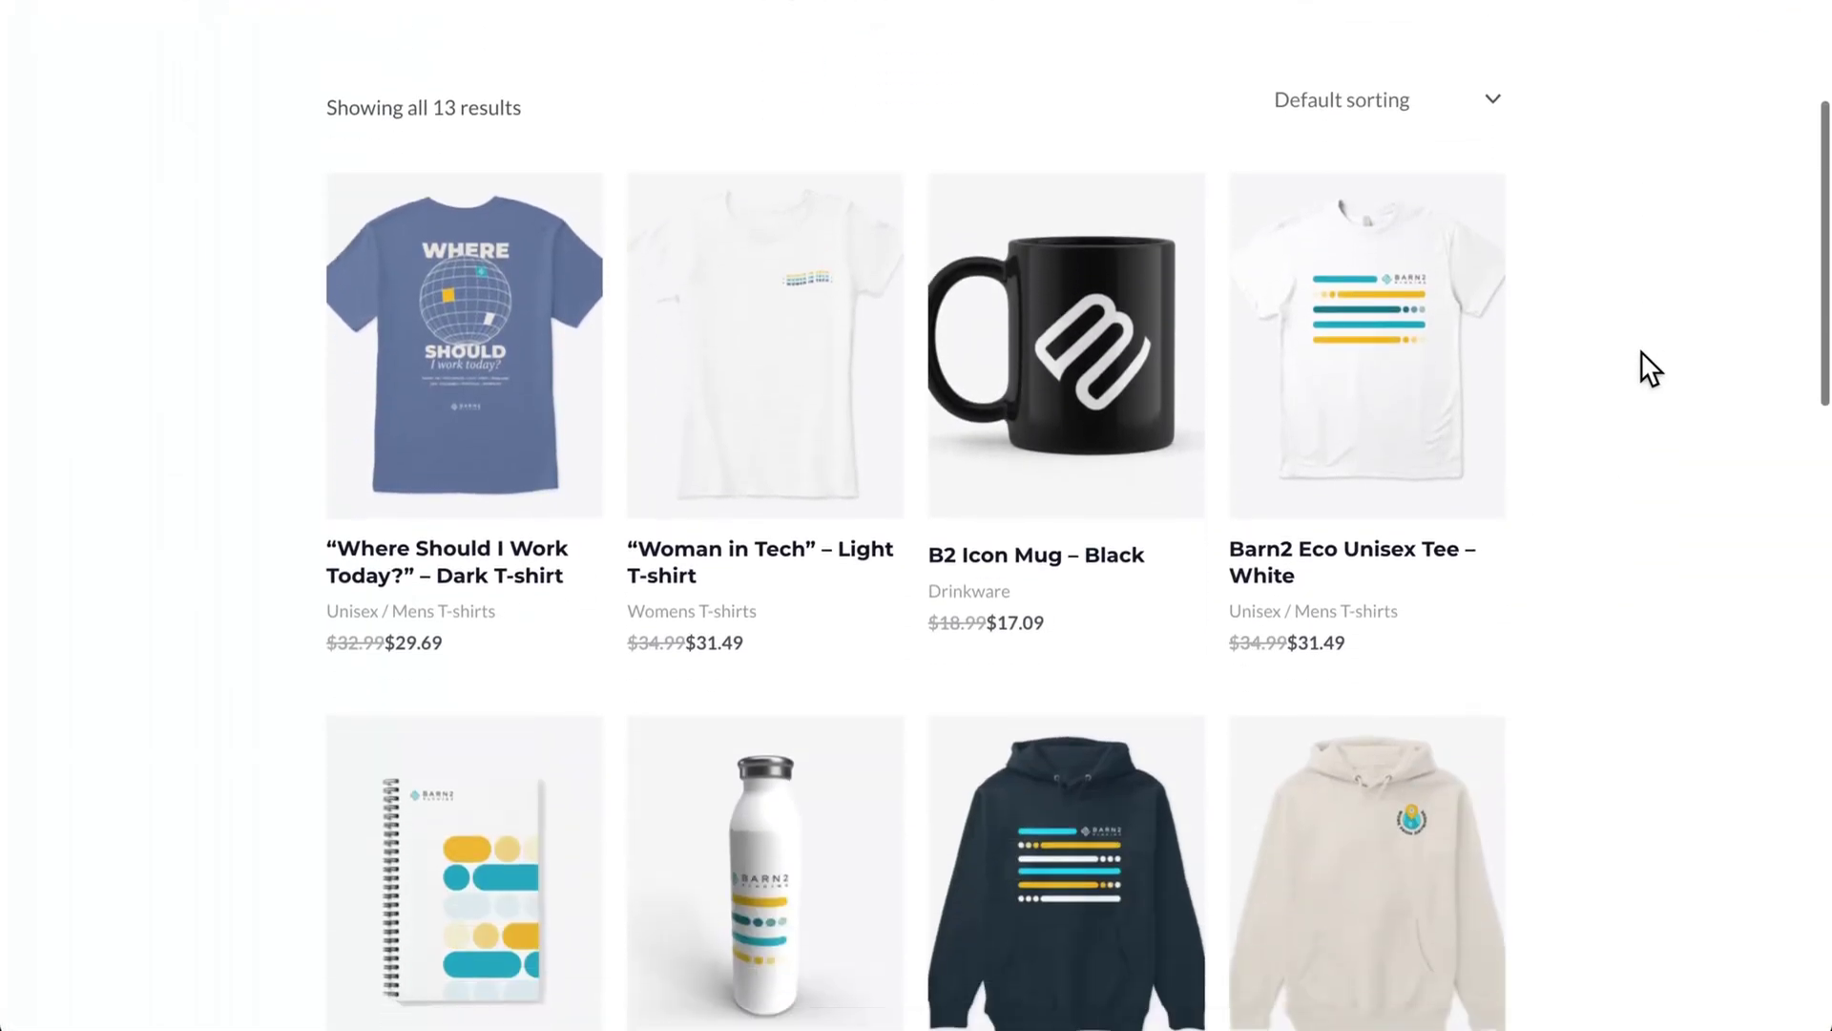
{"action": "scroll", "coordinate": [1356, 594], "scroll_direction": "up", "scroll_amount": 3}
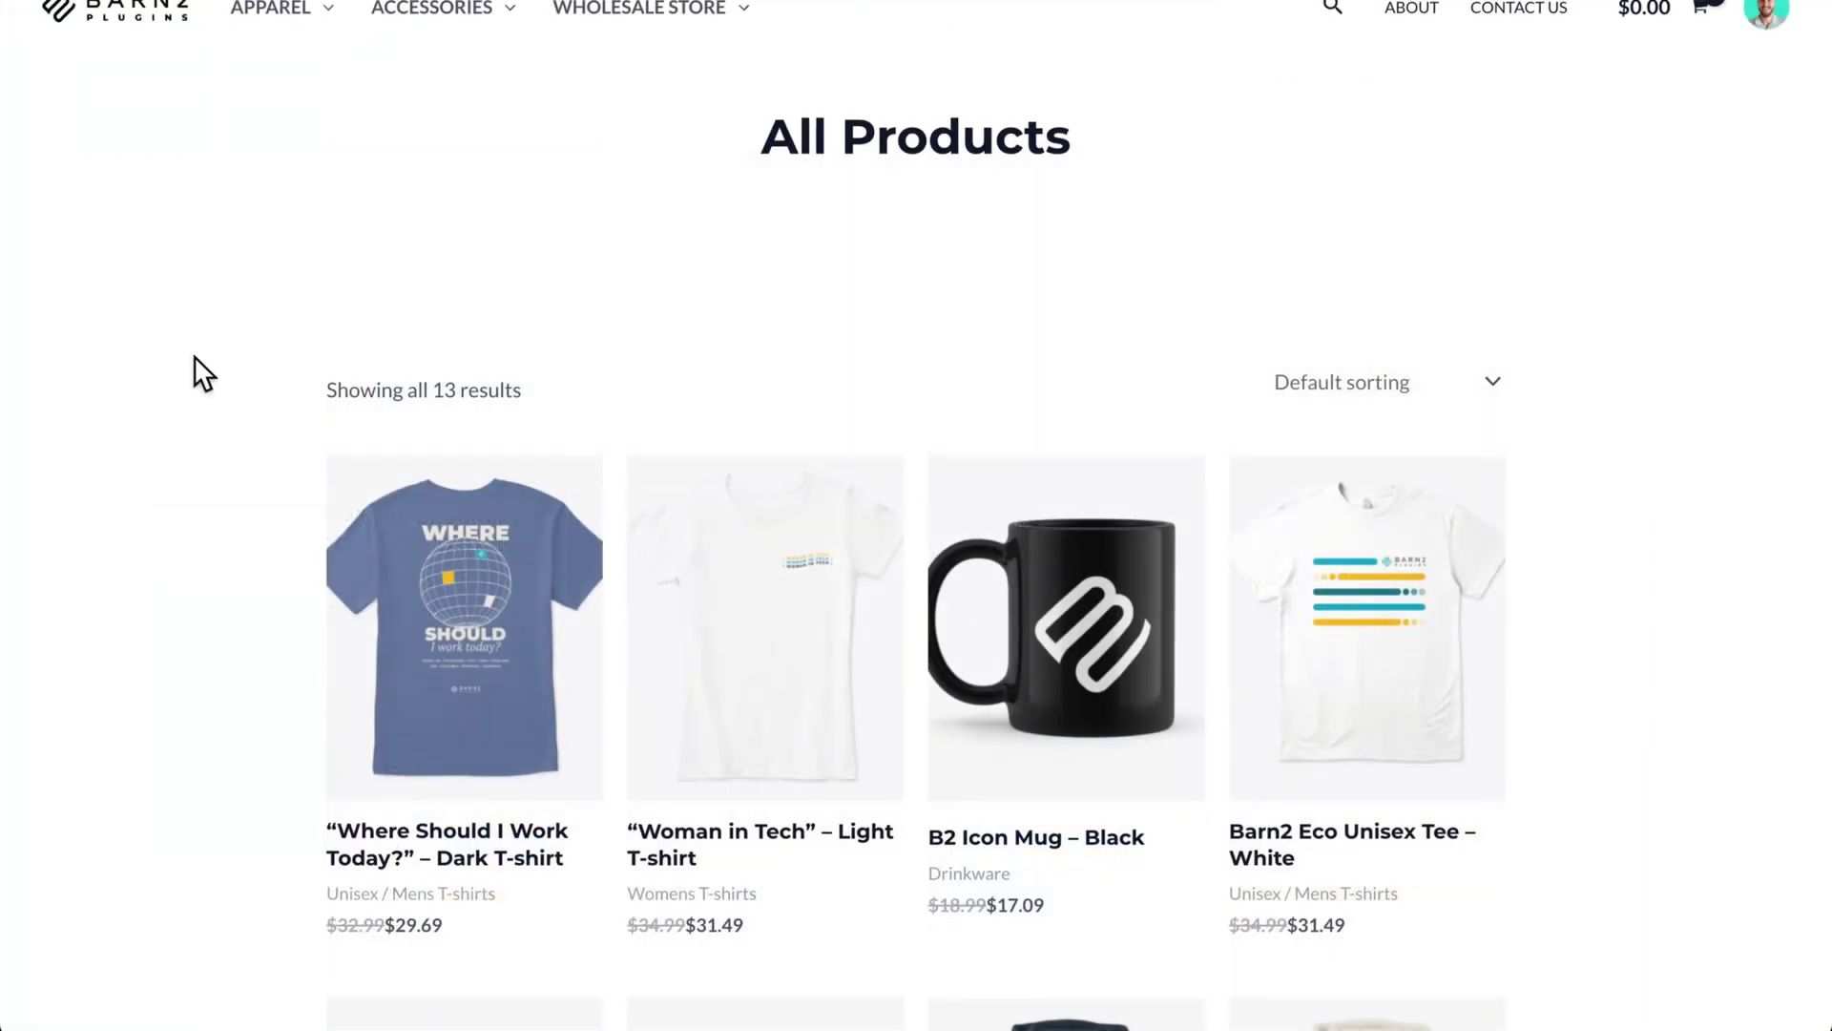
{"action": "scroll", "coordinate": [193, 355], "scroll_direction": "up", "scroll_amount": 1}
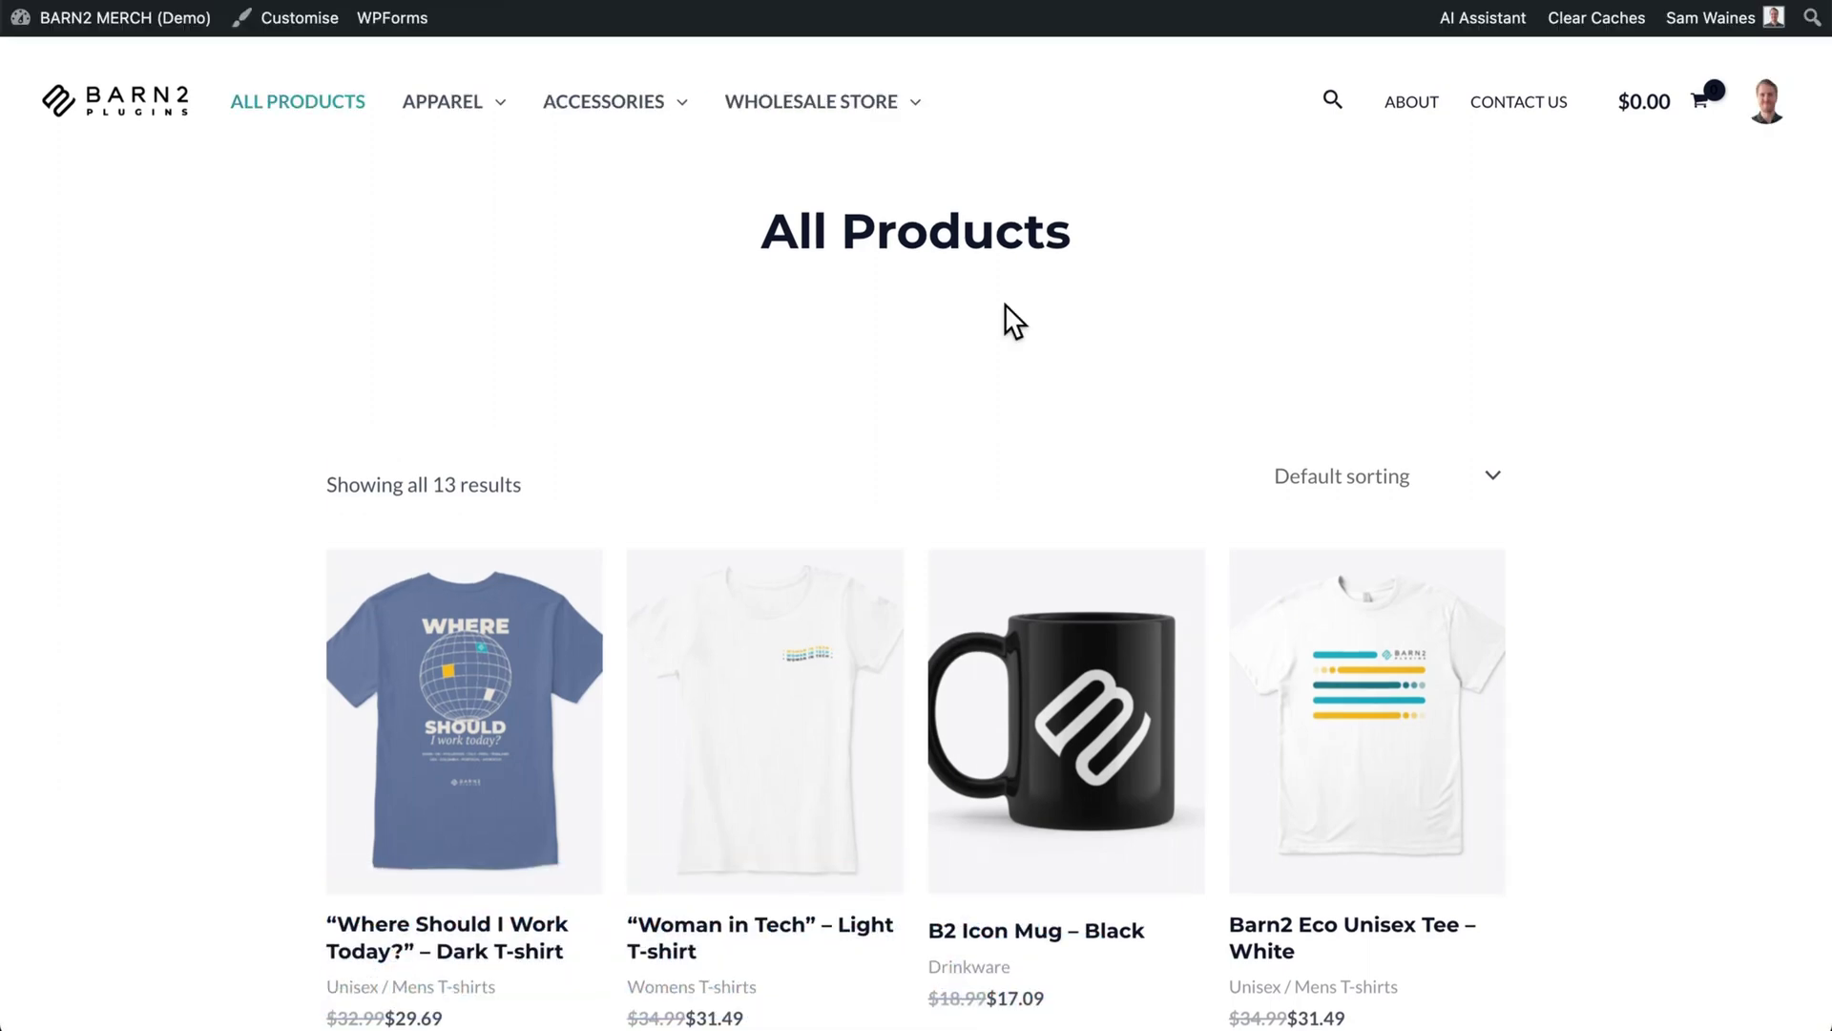
Start a new user from All Users and review the wholesale tier roles in the Role dropdown
{"action": "mouse_move", "coordinate": [907, 113]}
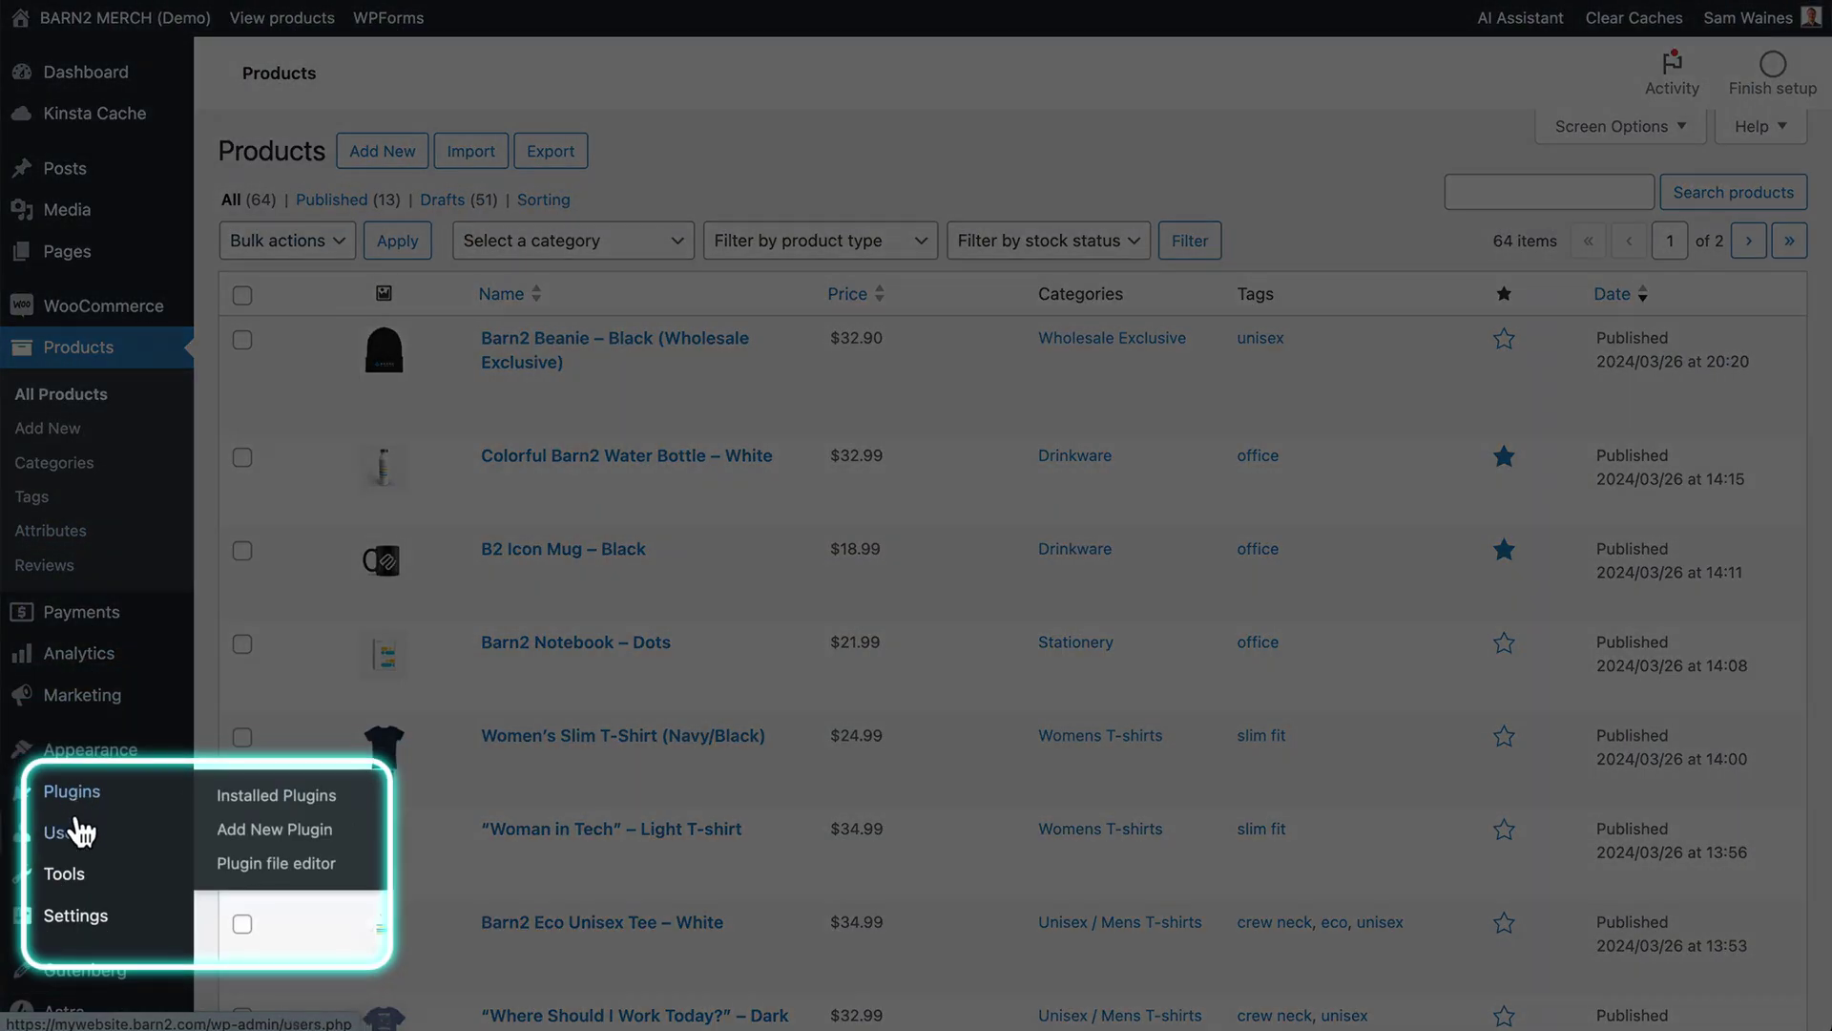
{"action": "mouse_move", "coordinate": [74, 832]}
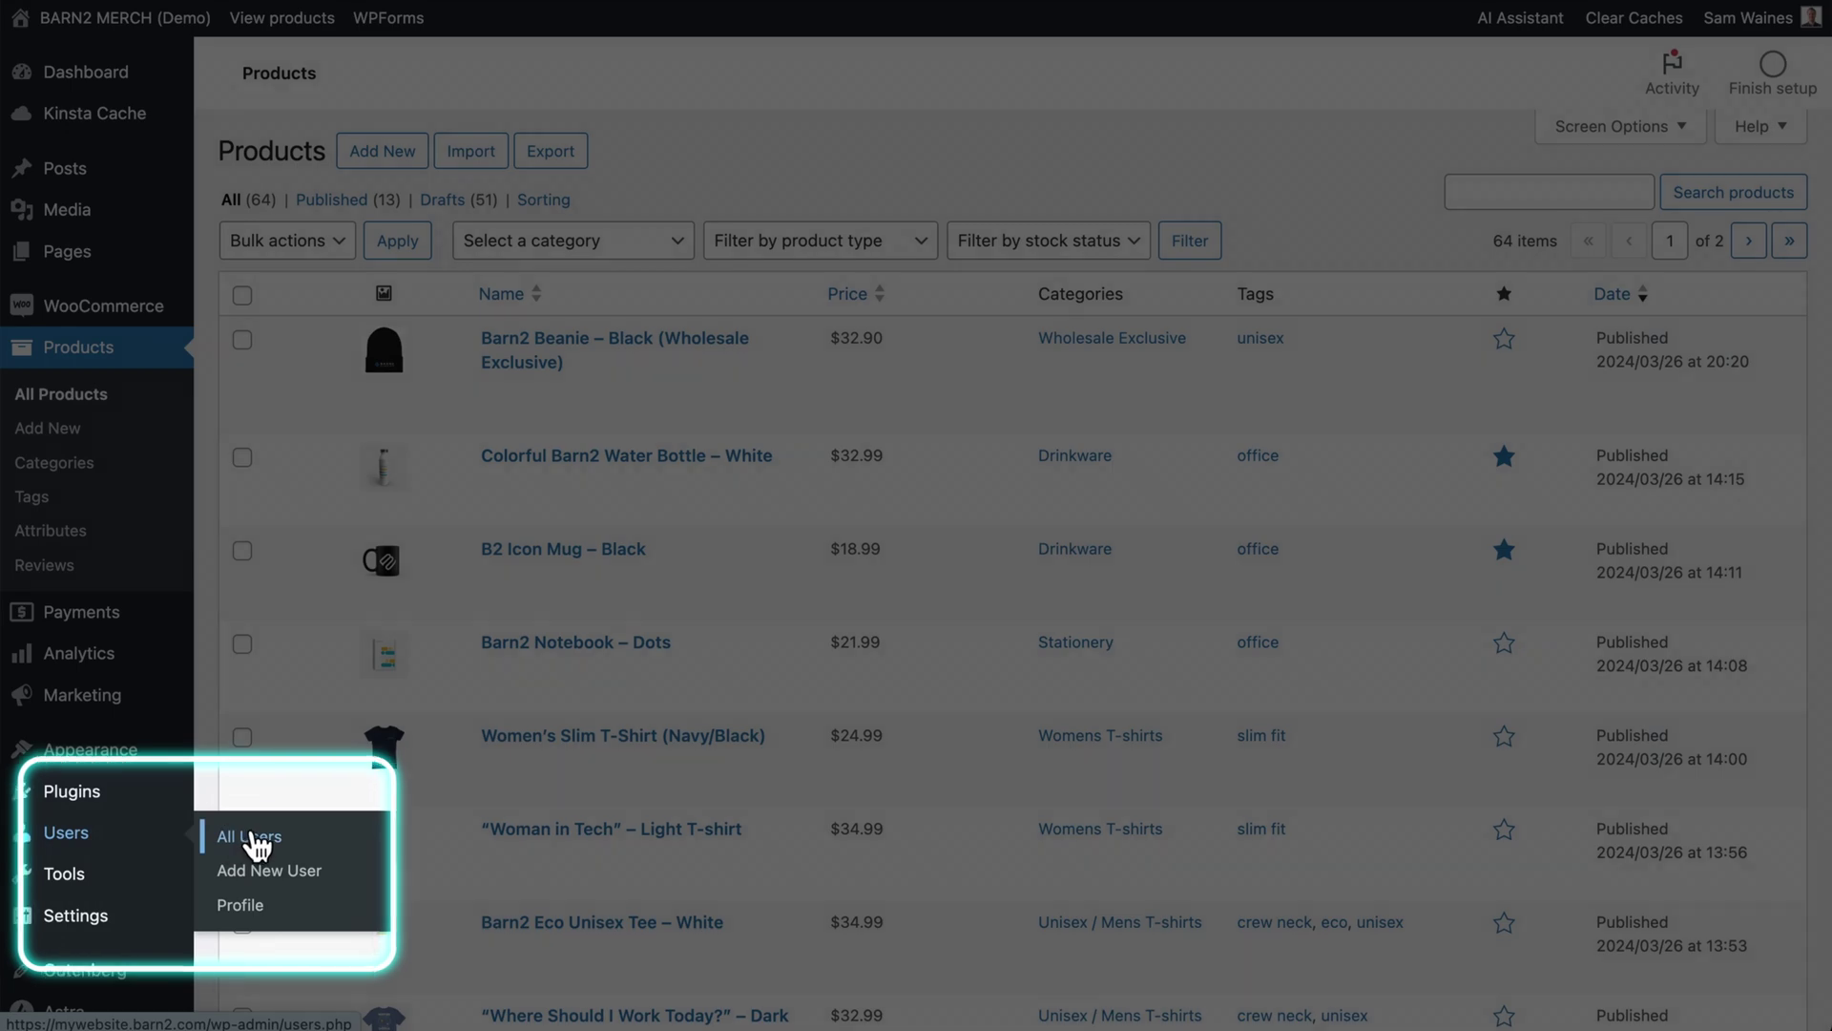
{"action": "left_click", "coordinate": [250, 838]}
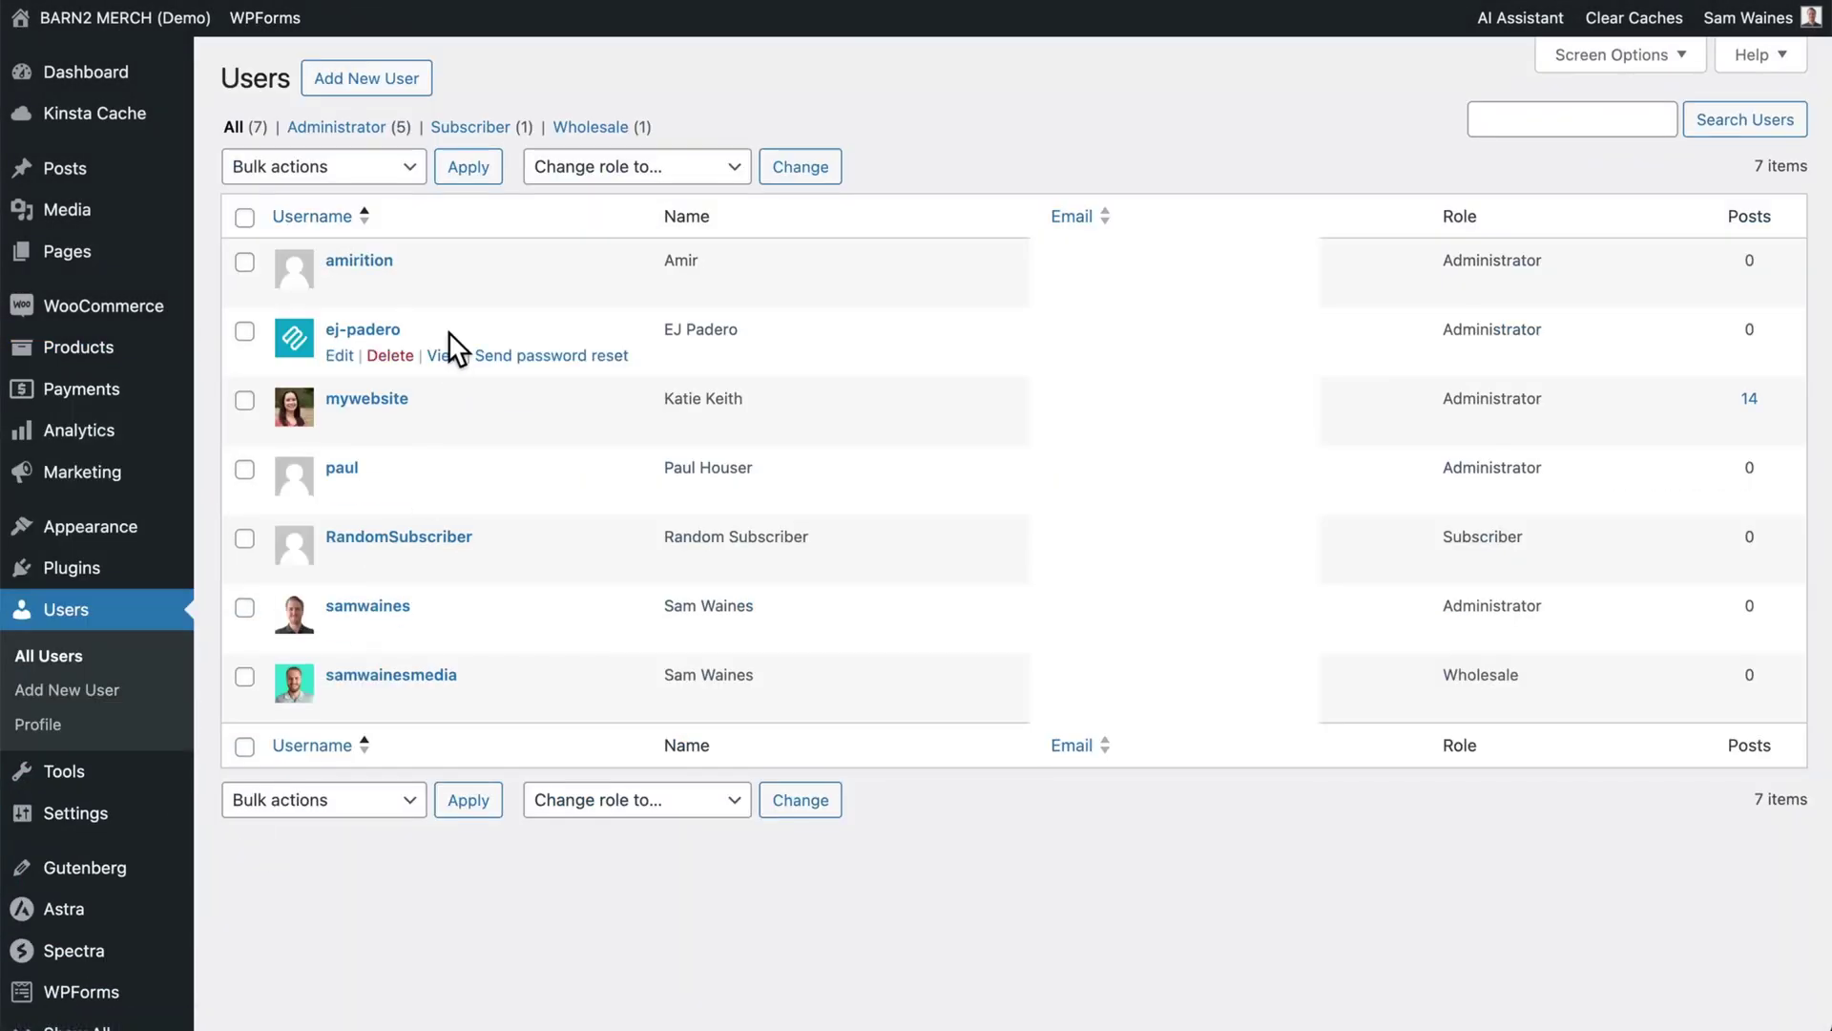
{"action": "left_click", "coordinate": [409, 95]}
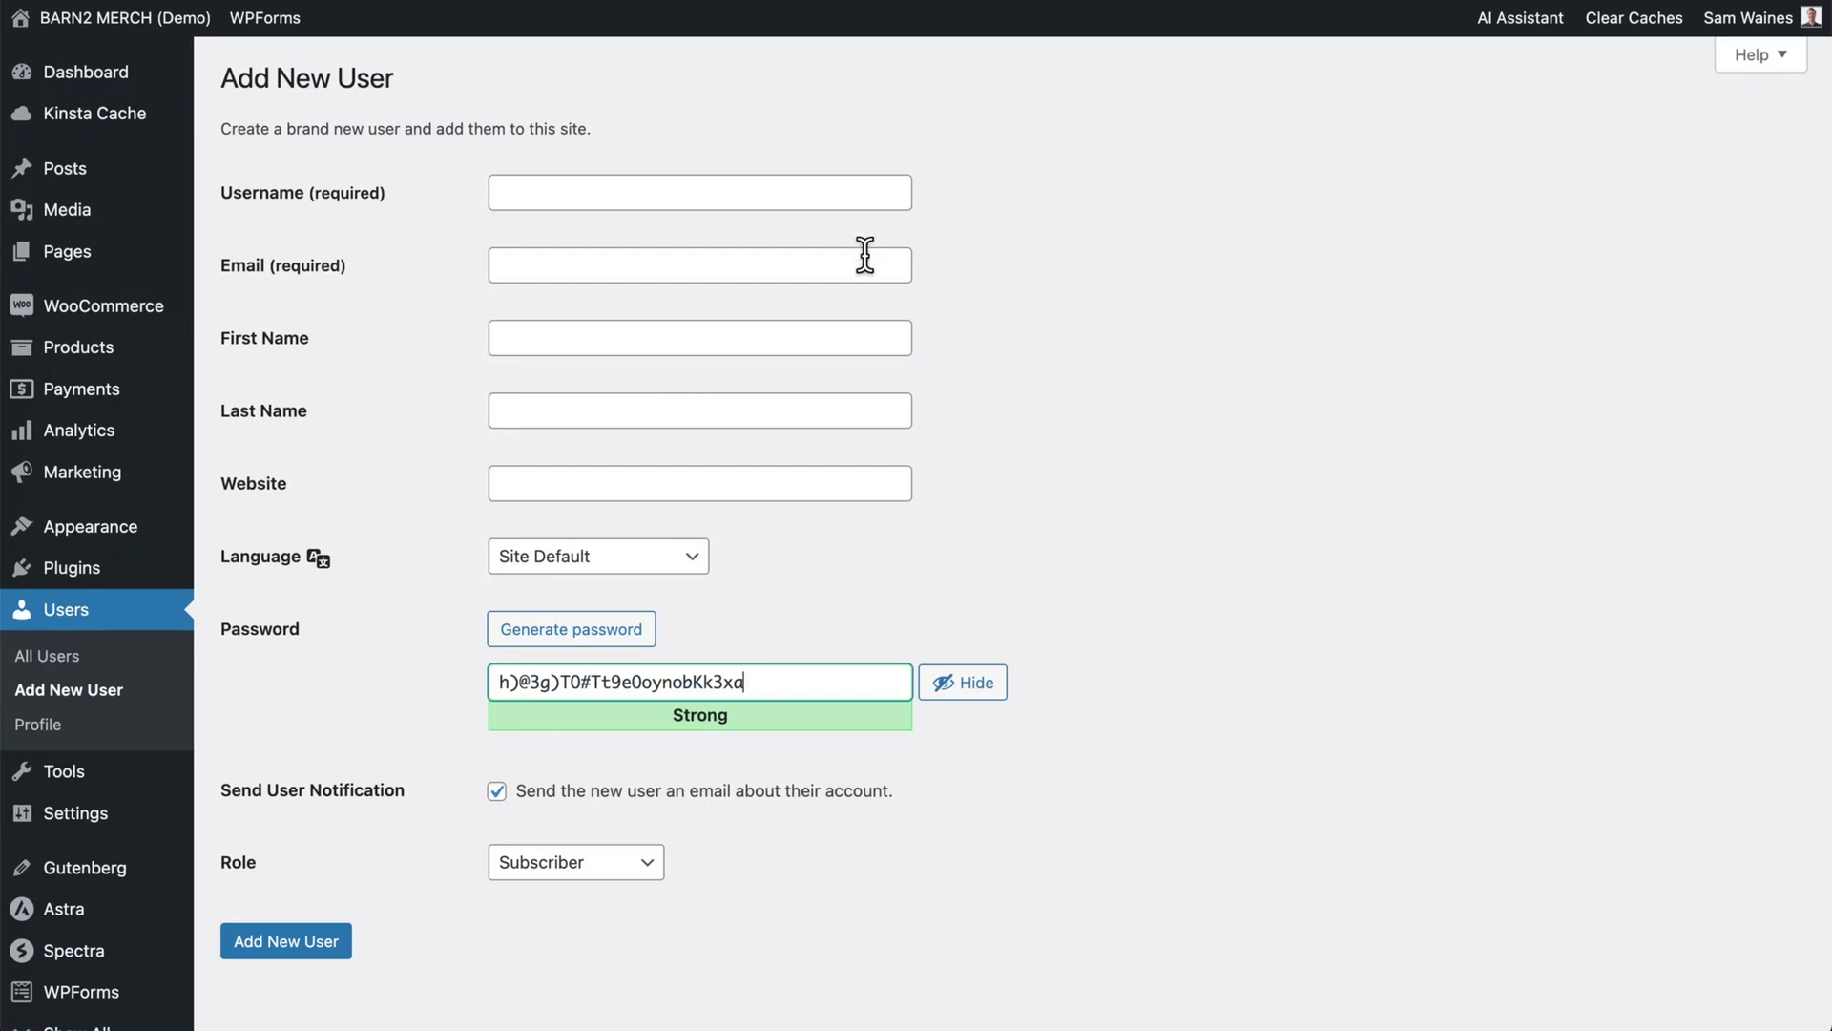
{"action": "scroll", "coordinate": [785, 423], "scroll_direction": "down", "scroll_amount": 2}
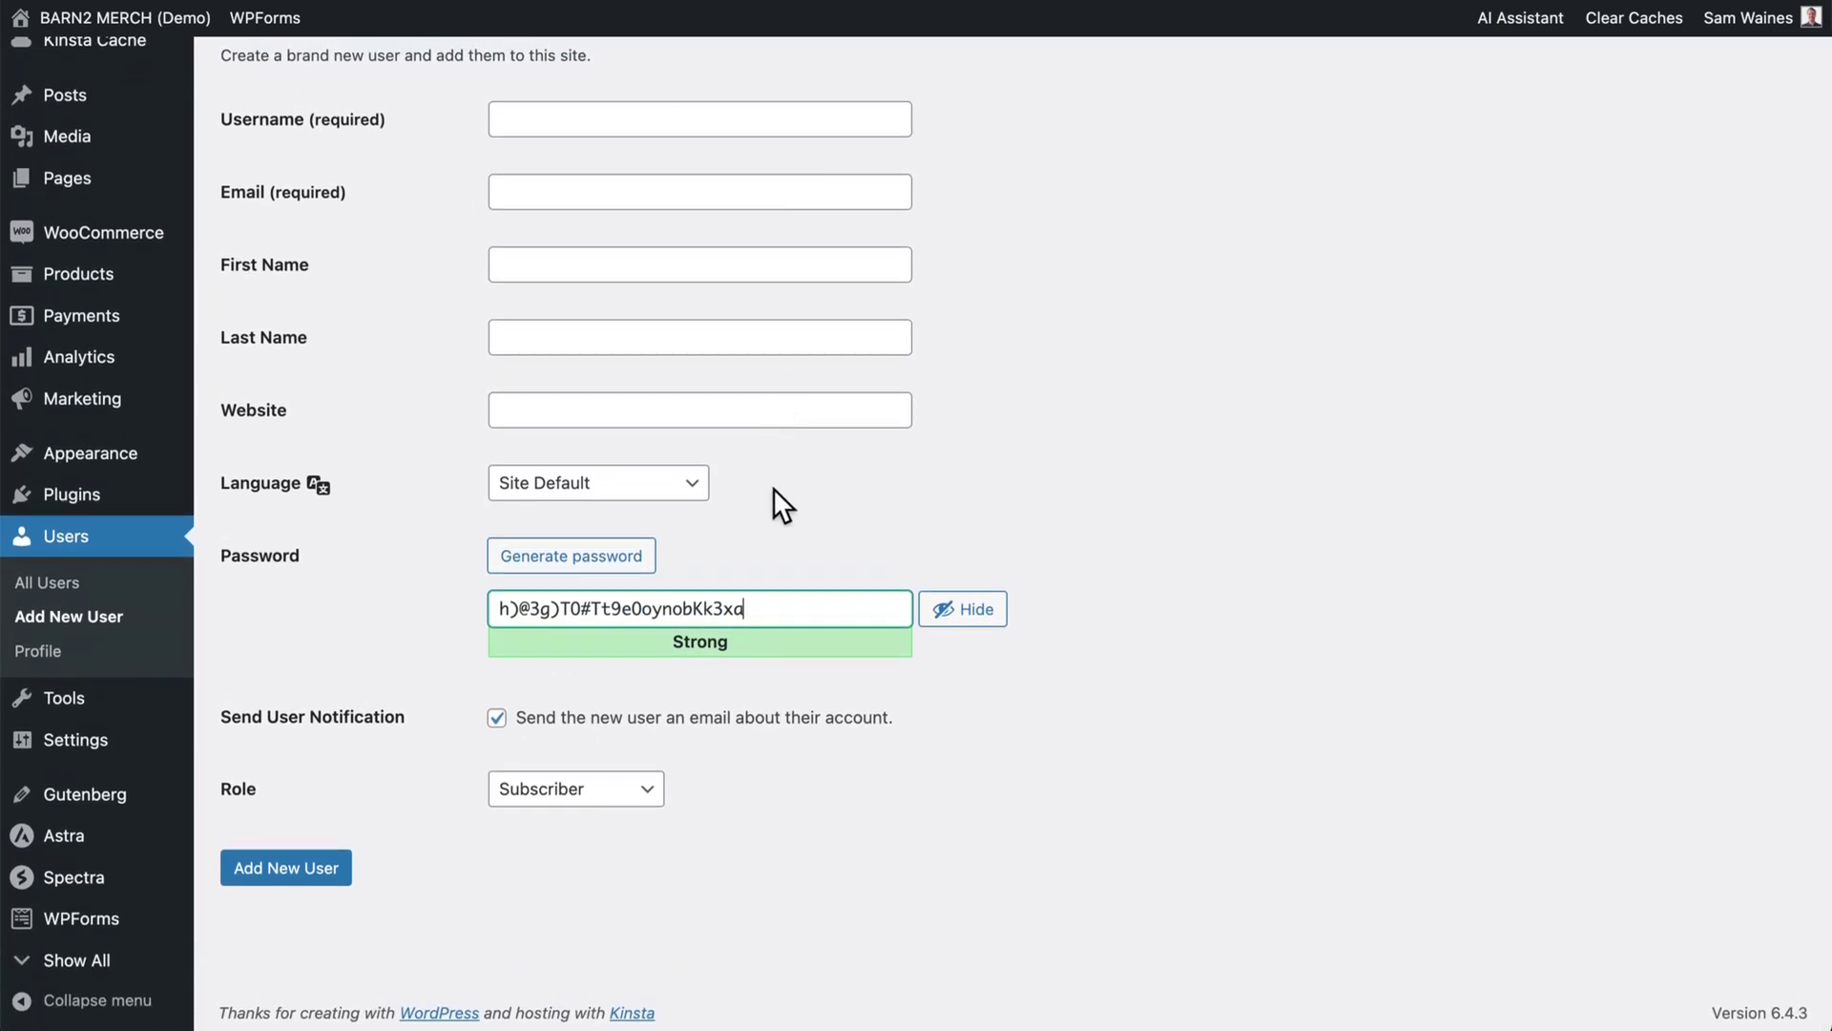
{"action": "left_click", "coordinate": [652, 805]}
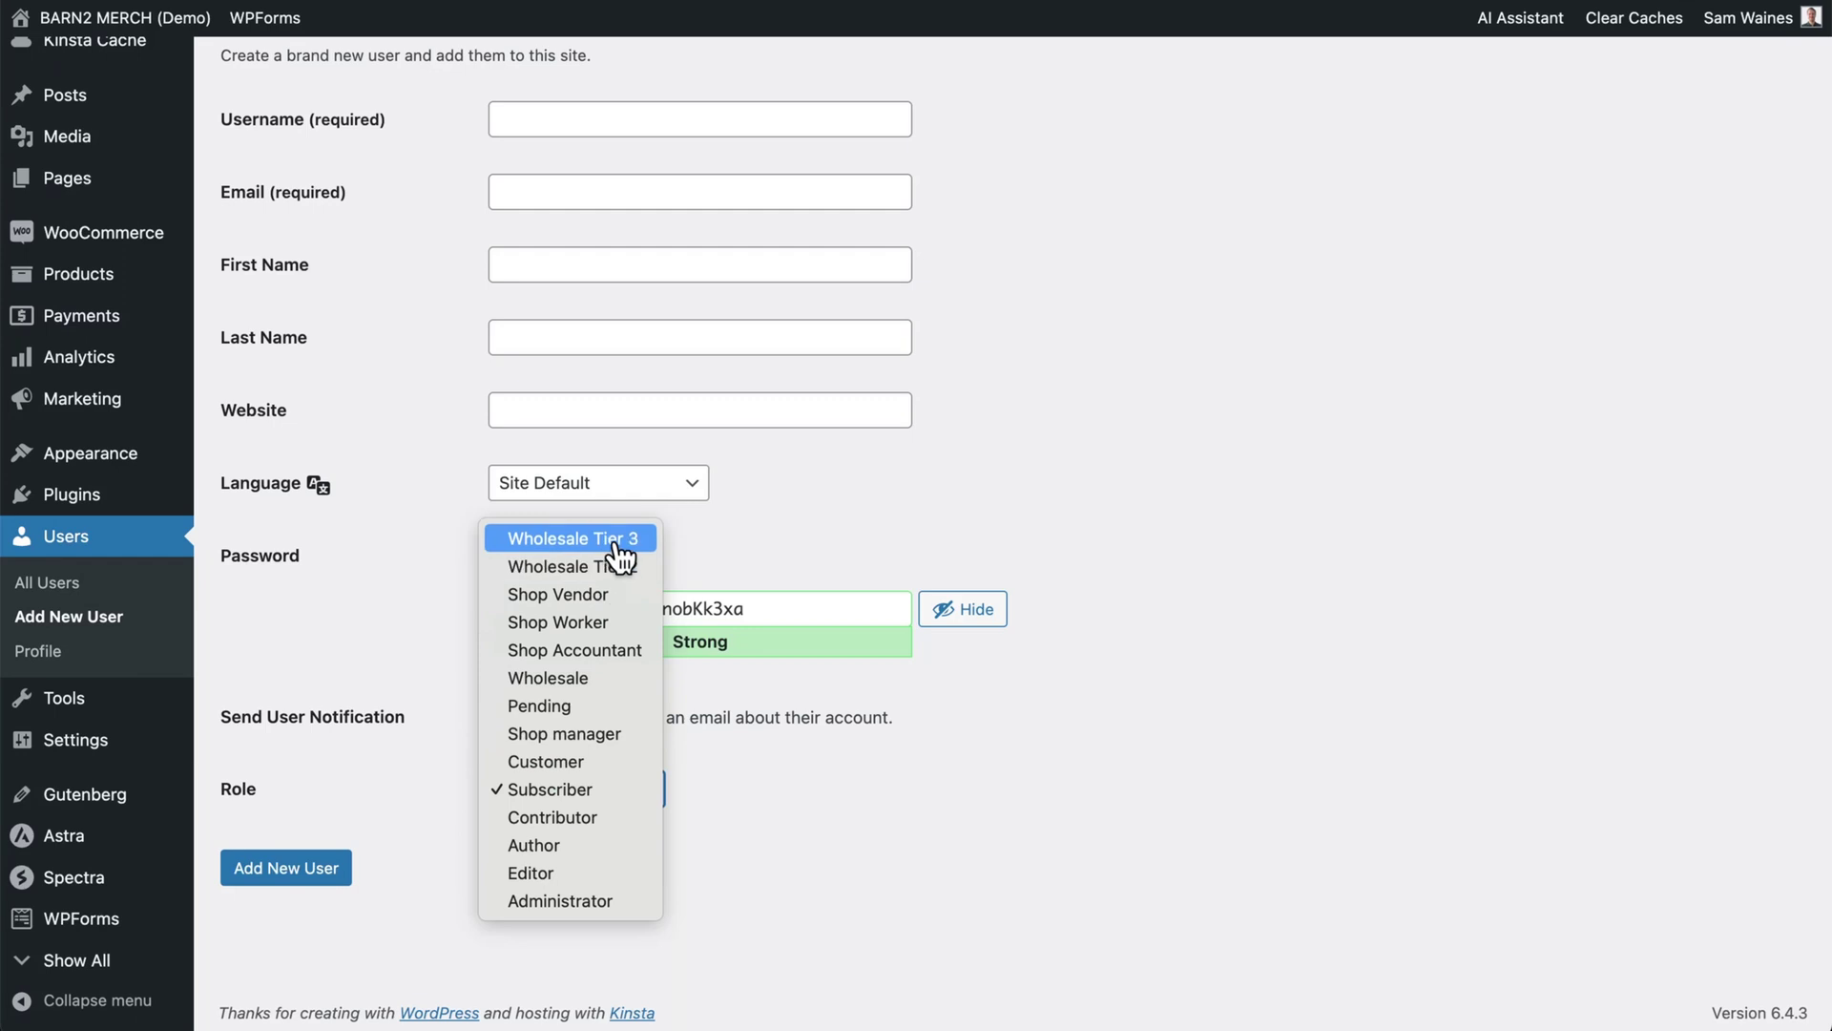
{"action": "left_click", "coordinate": [333, 882]}
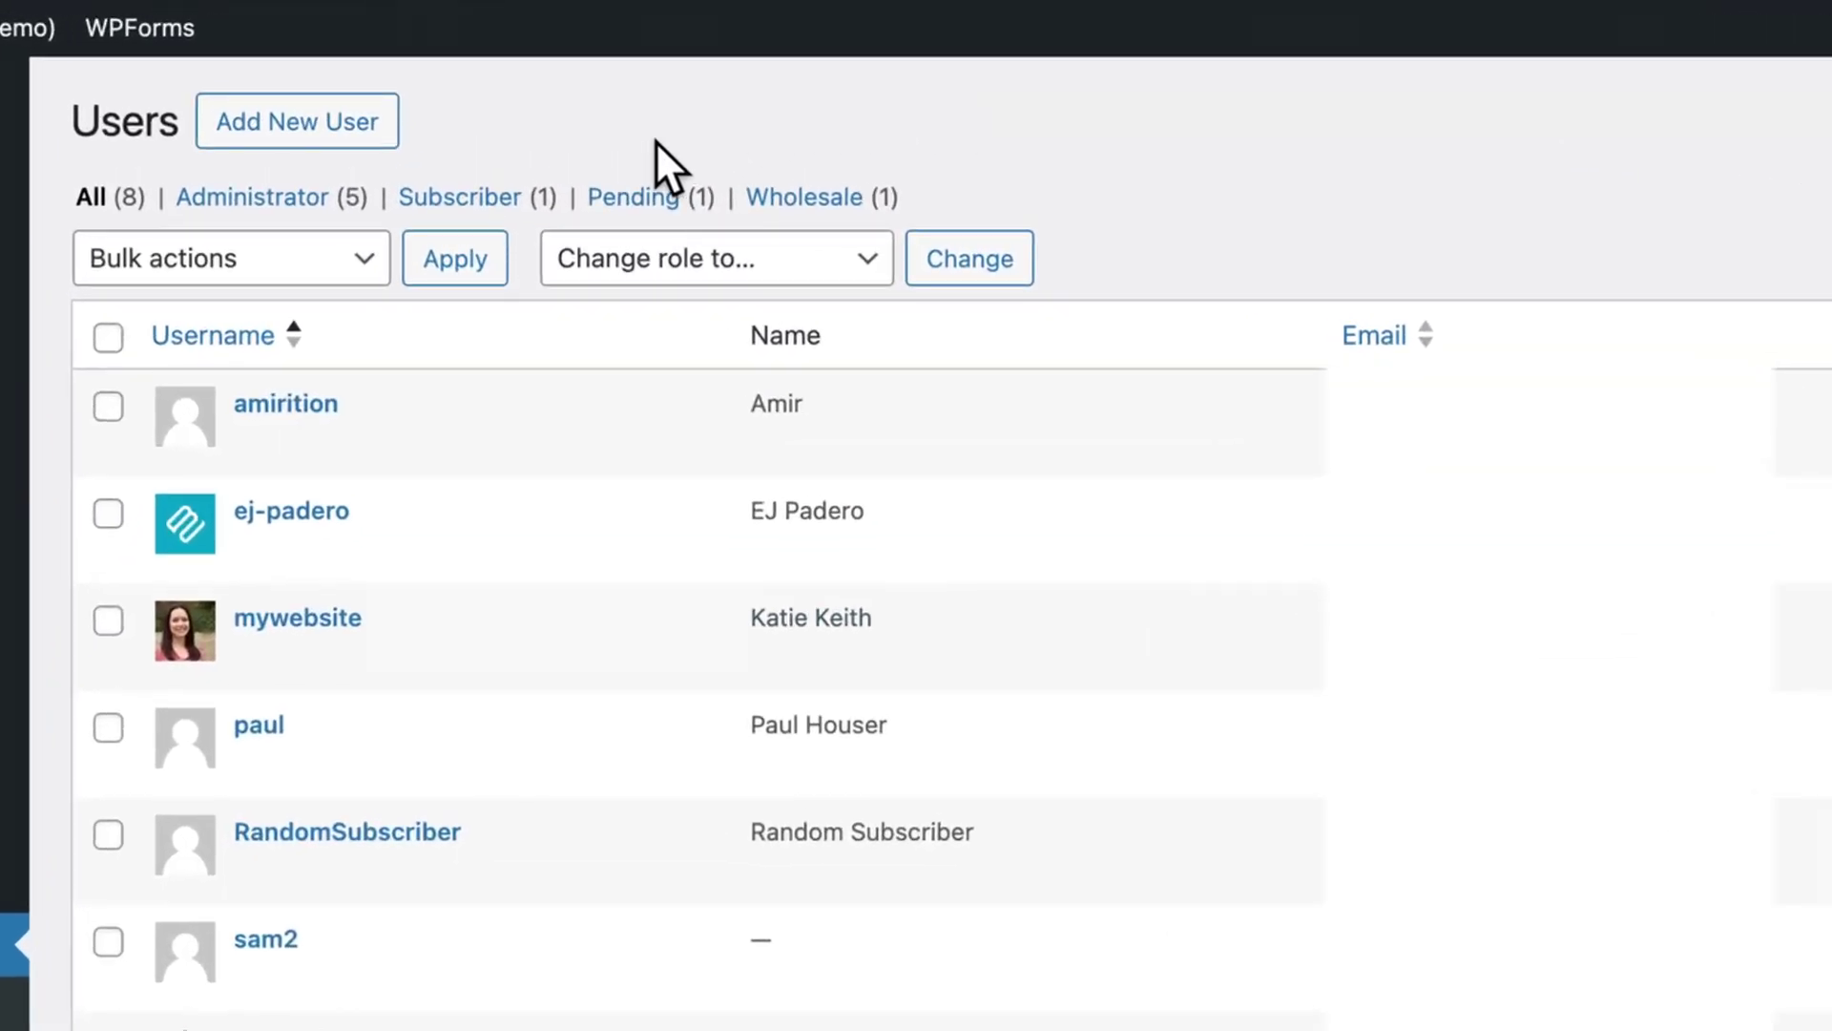
Filter the Users list to Pending and reveal the pending user's Approve/Reject links
{"action": "left_click", "coordinate": [631, 197]}
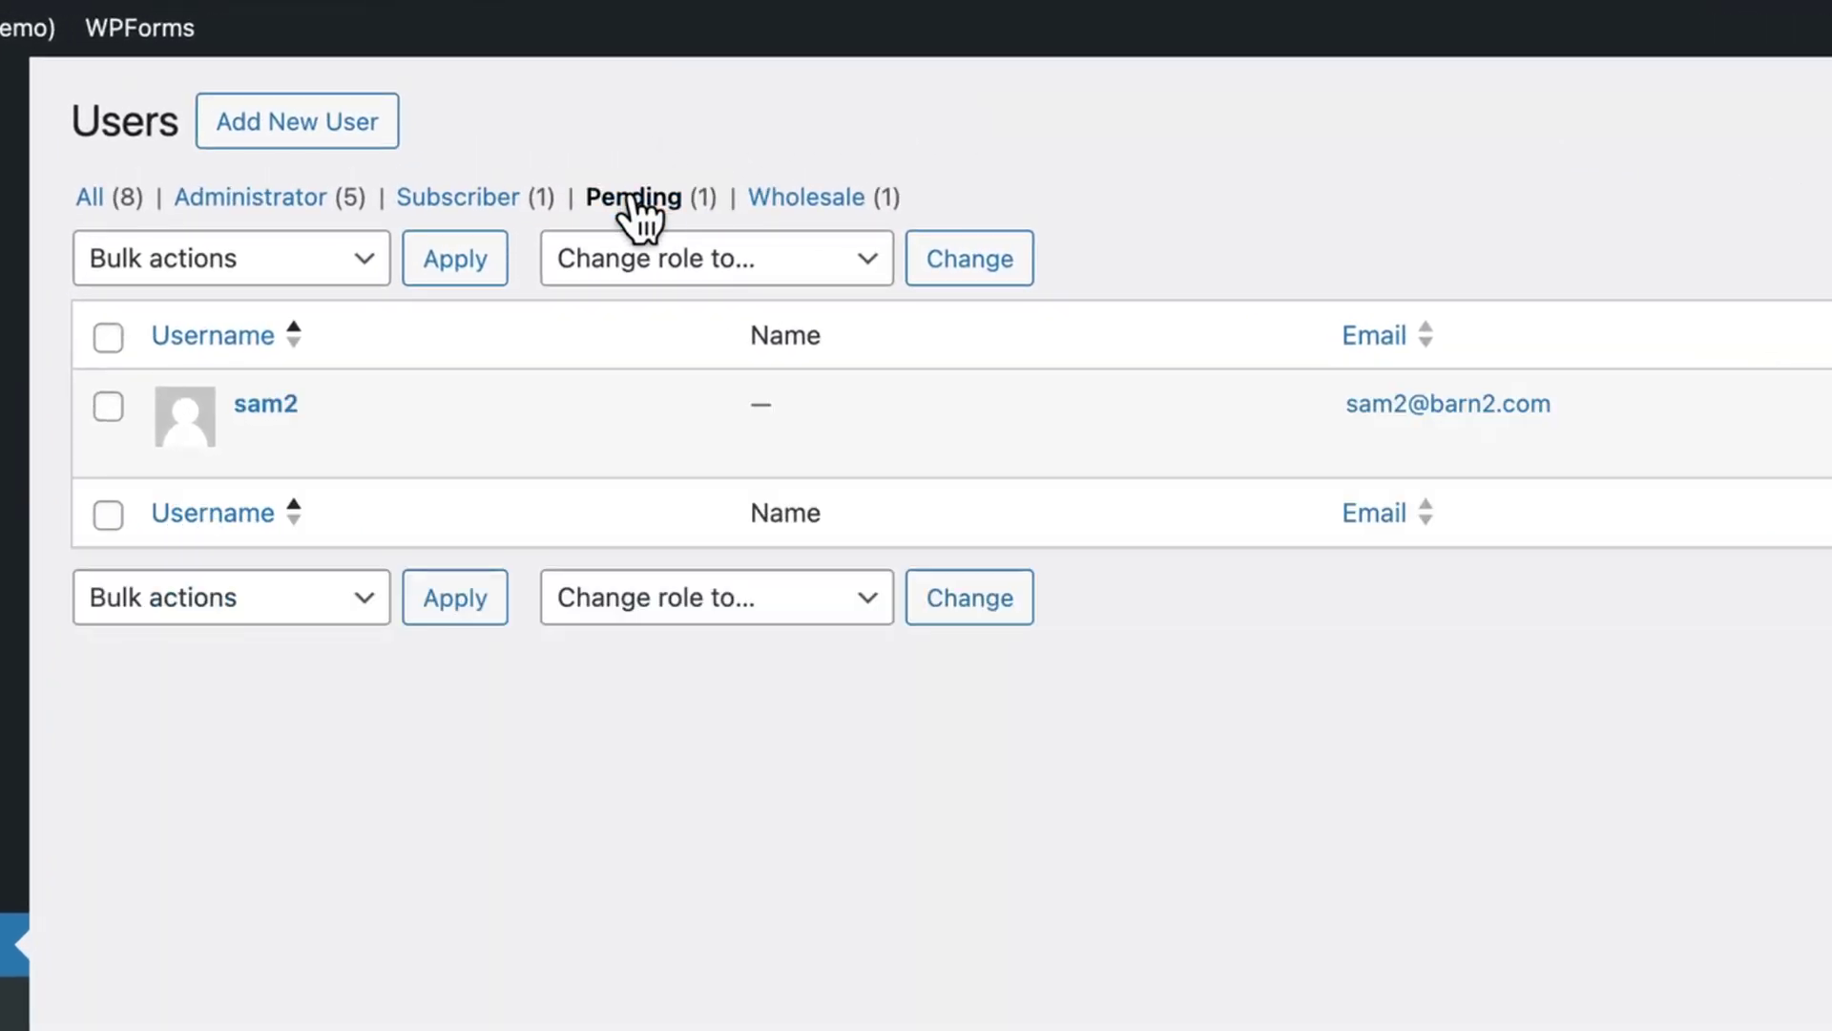
{"action": "mouse_move", "coordinate": [491, 458]}
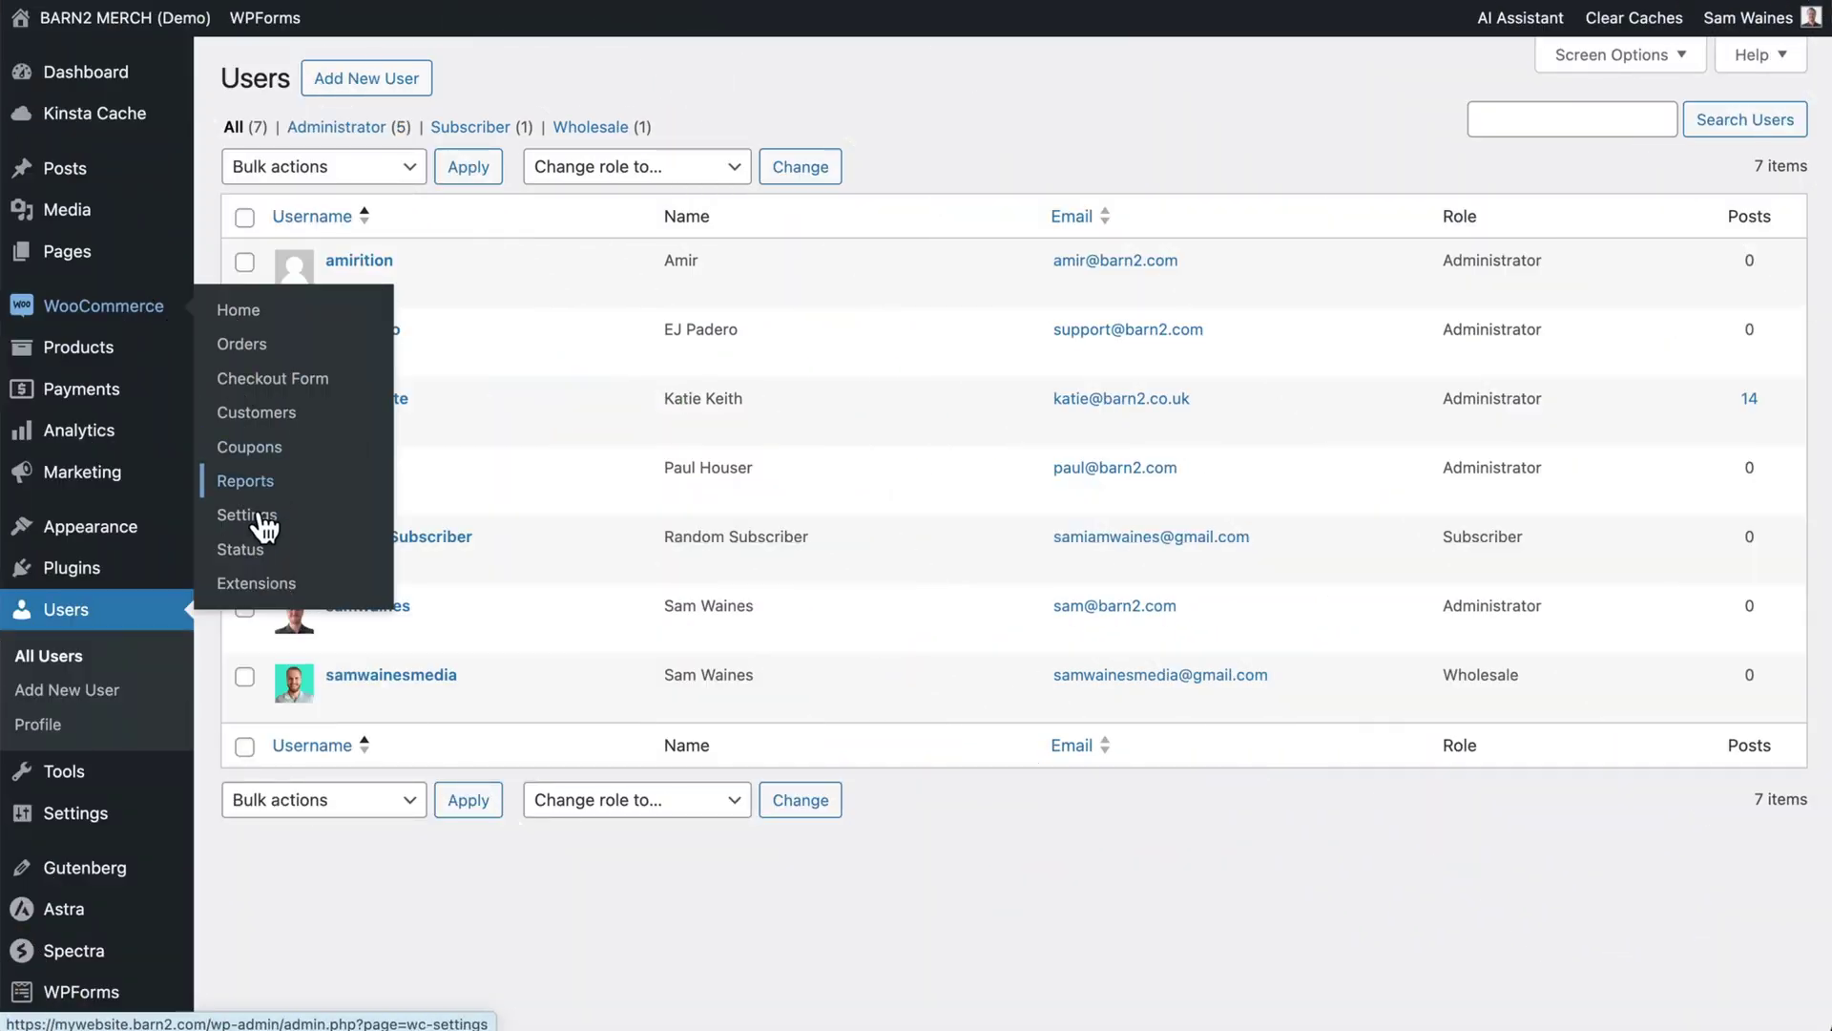
Go to the Wholesale section of the WooCommerce settings
{"action": "left_click", "coordinate": [247, 516]}
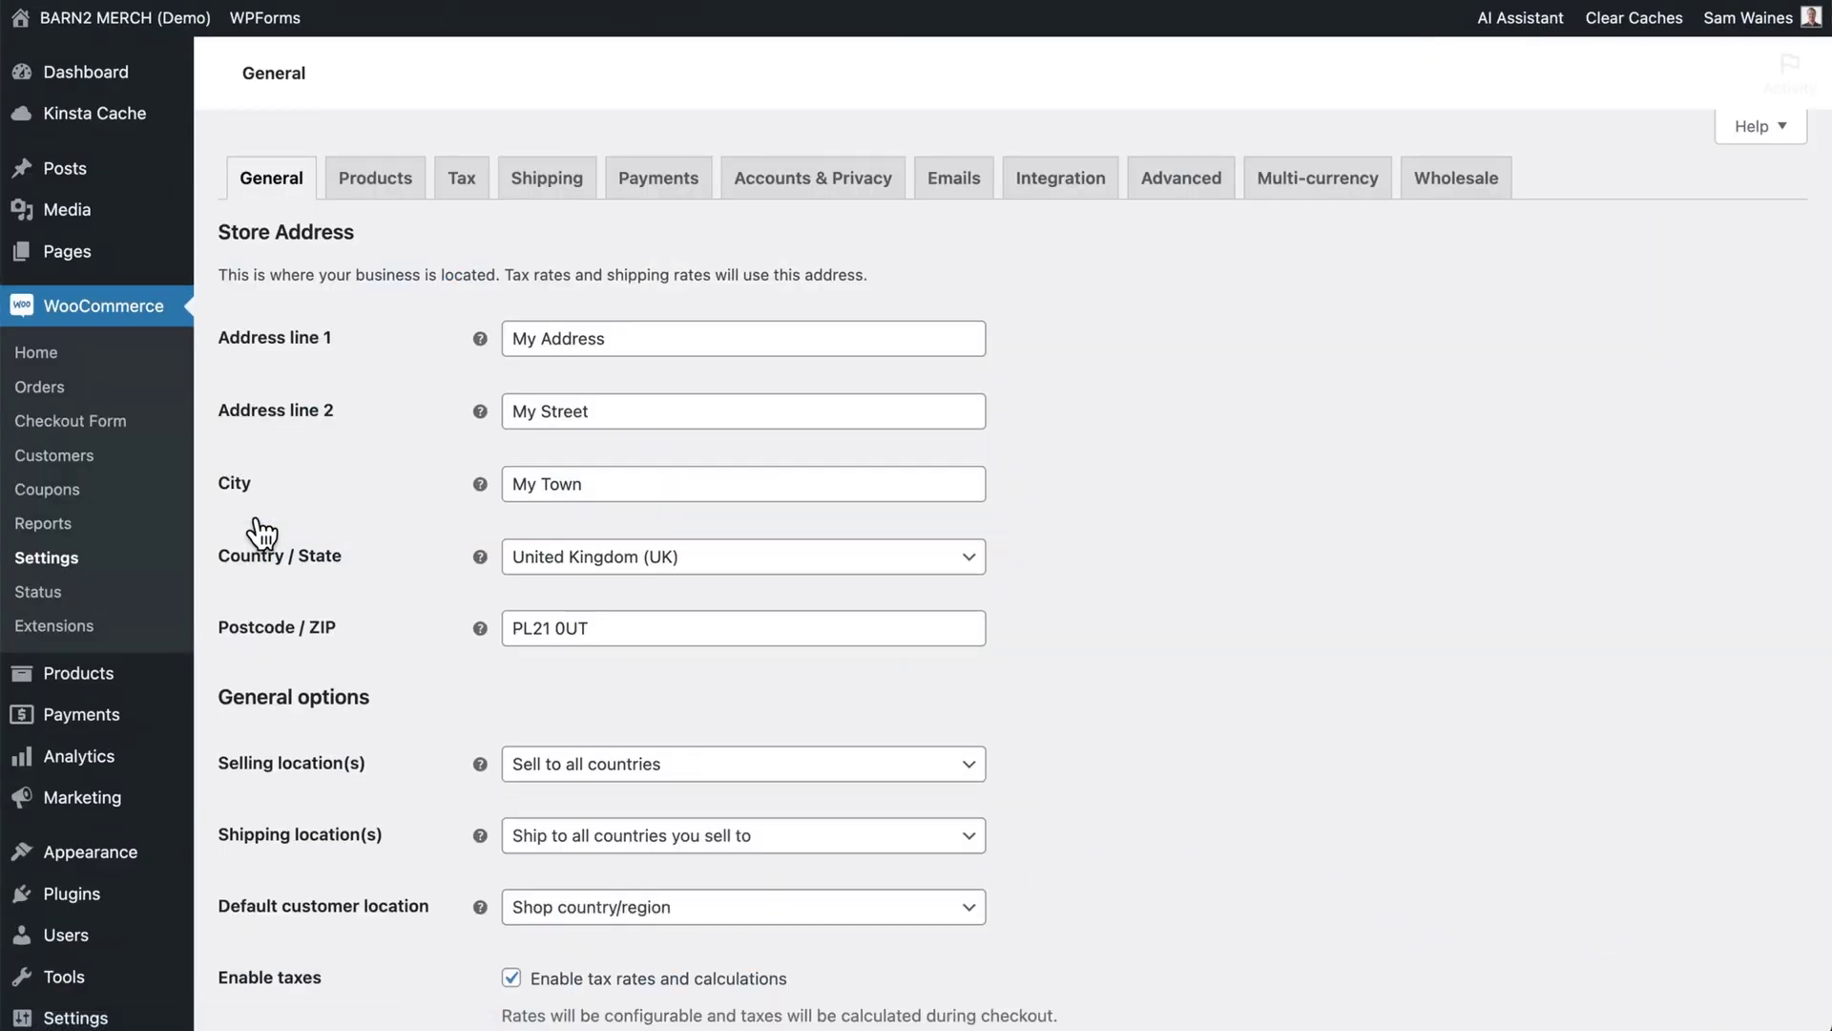
{"action": "left_click", "coordinate": [1460, 189]}
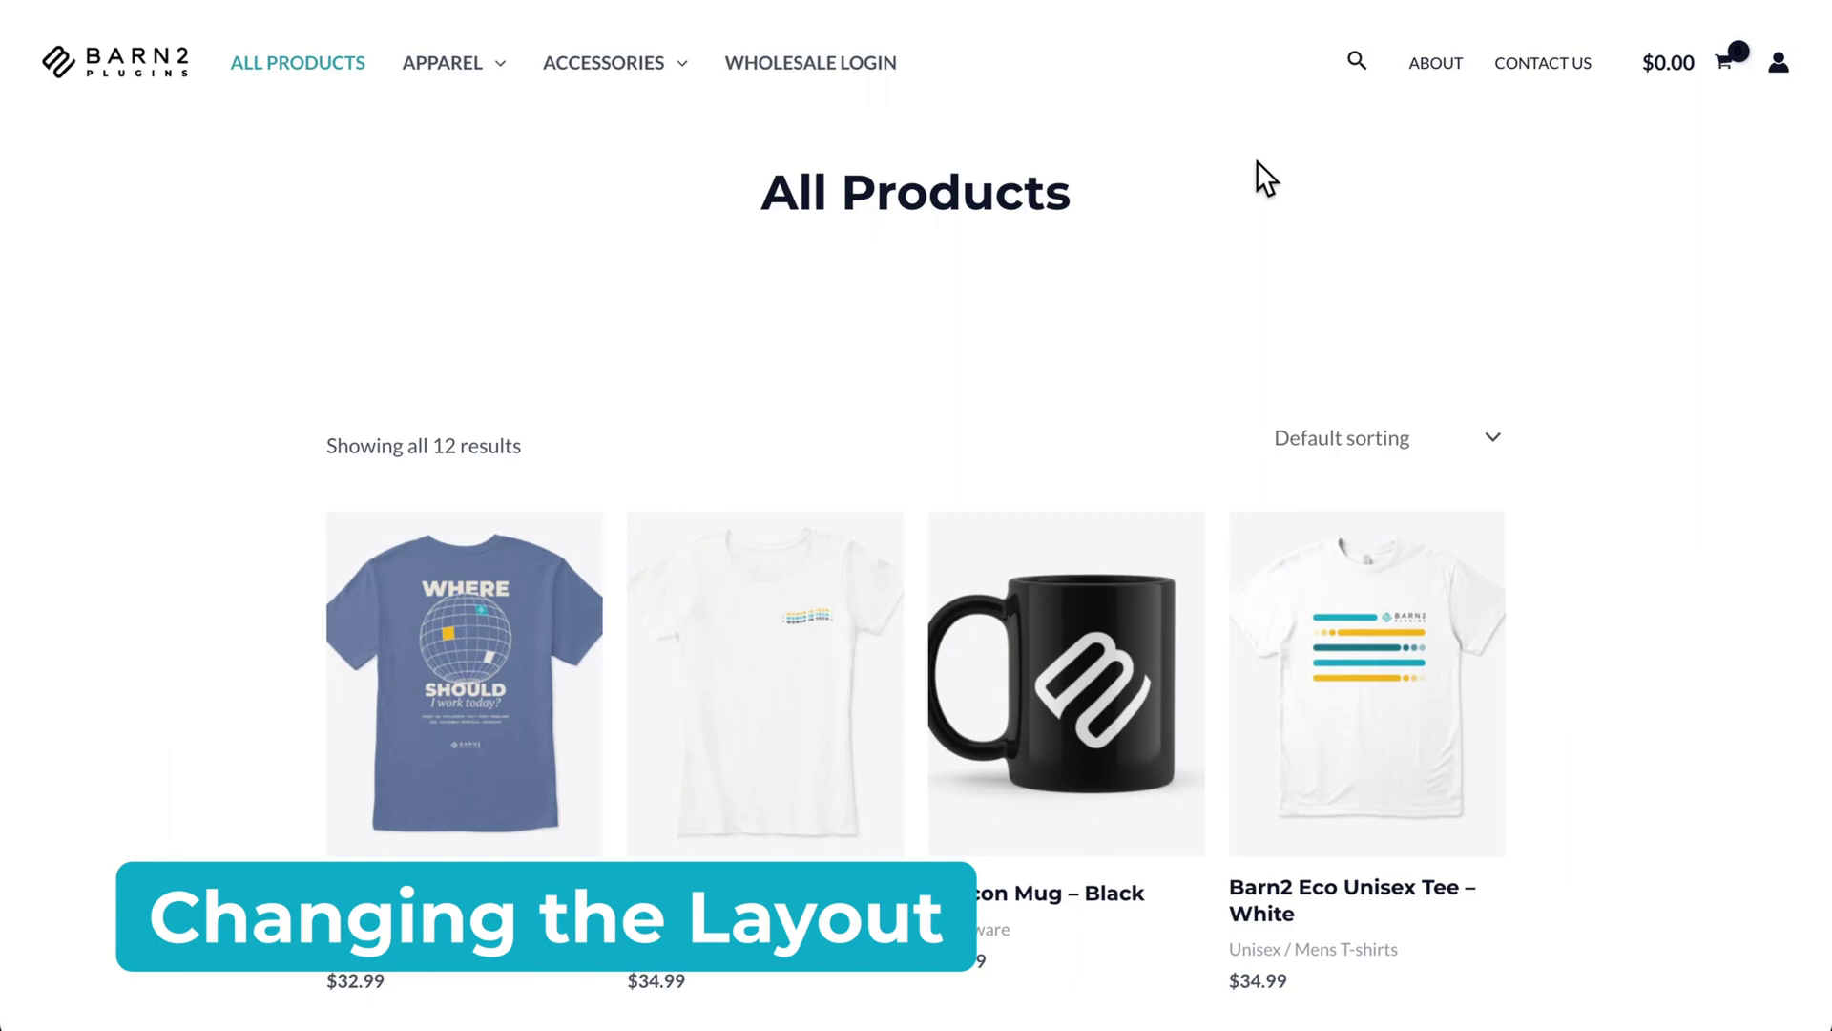
{"action": "scroll", "coordinate": [1257, 160], "scroll_direction": "down", "scroll_amount": 3}
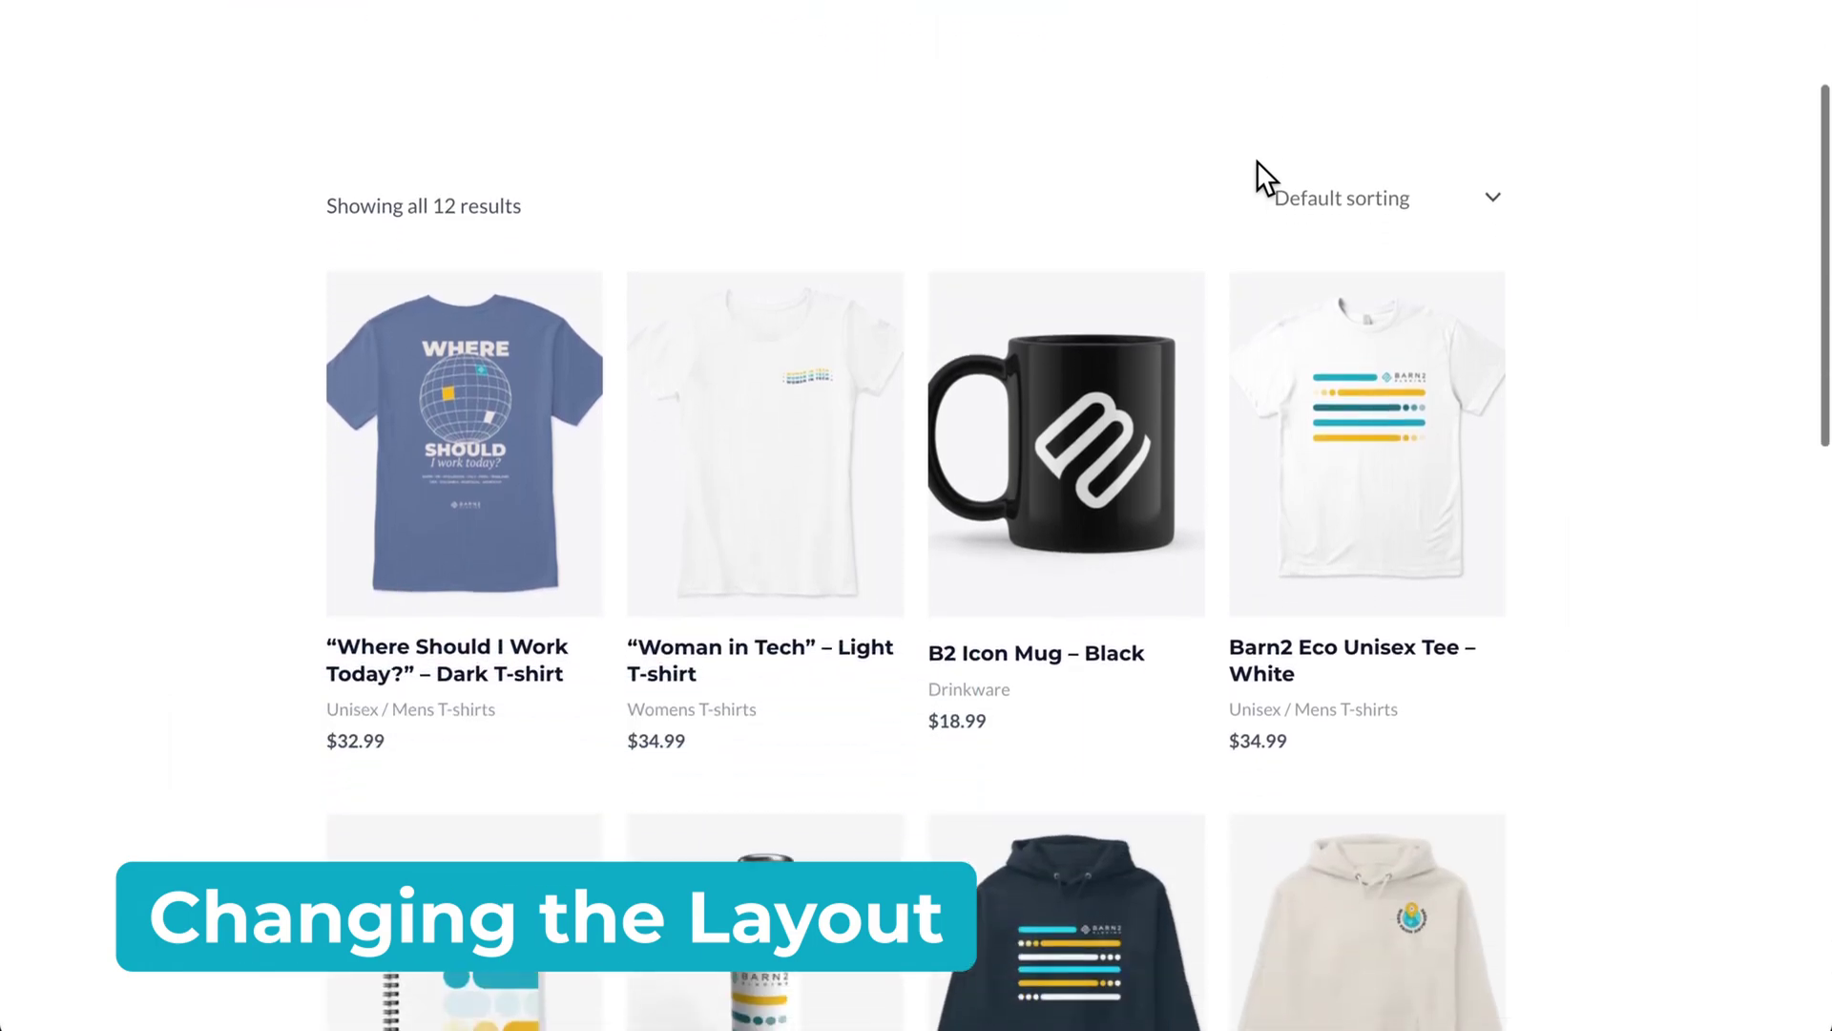
{"action": "scroll", "coordinate": [1257, 160], "scroll_direction": "down", "scroll_amount": 15}
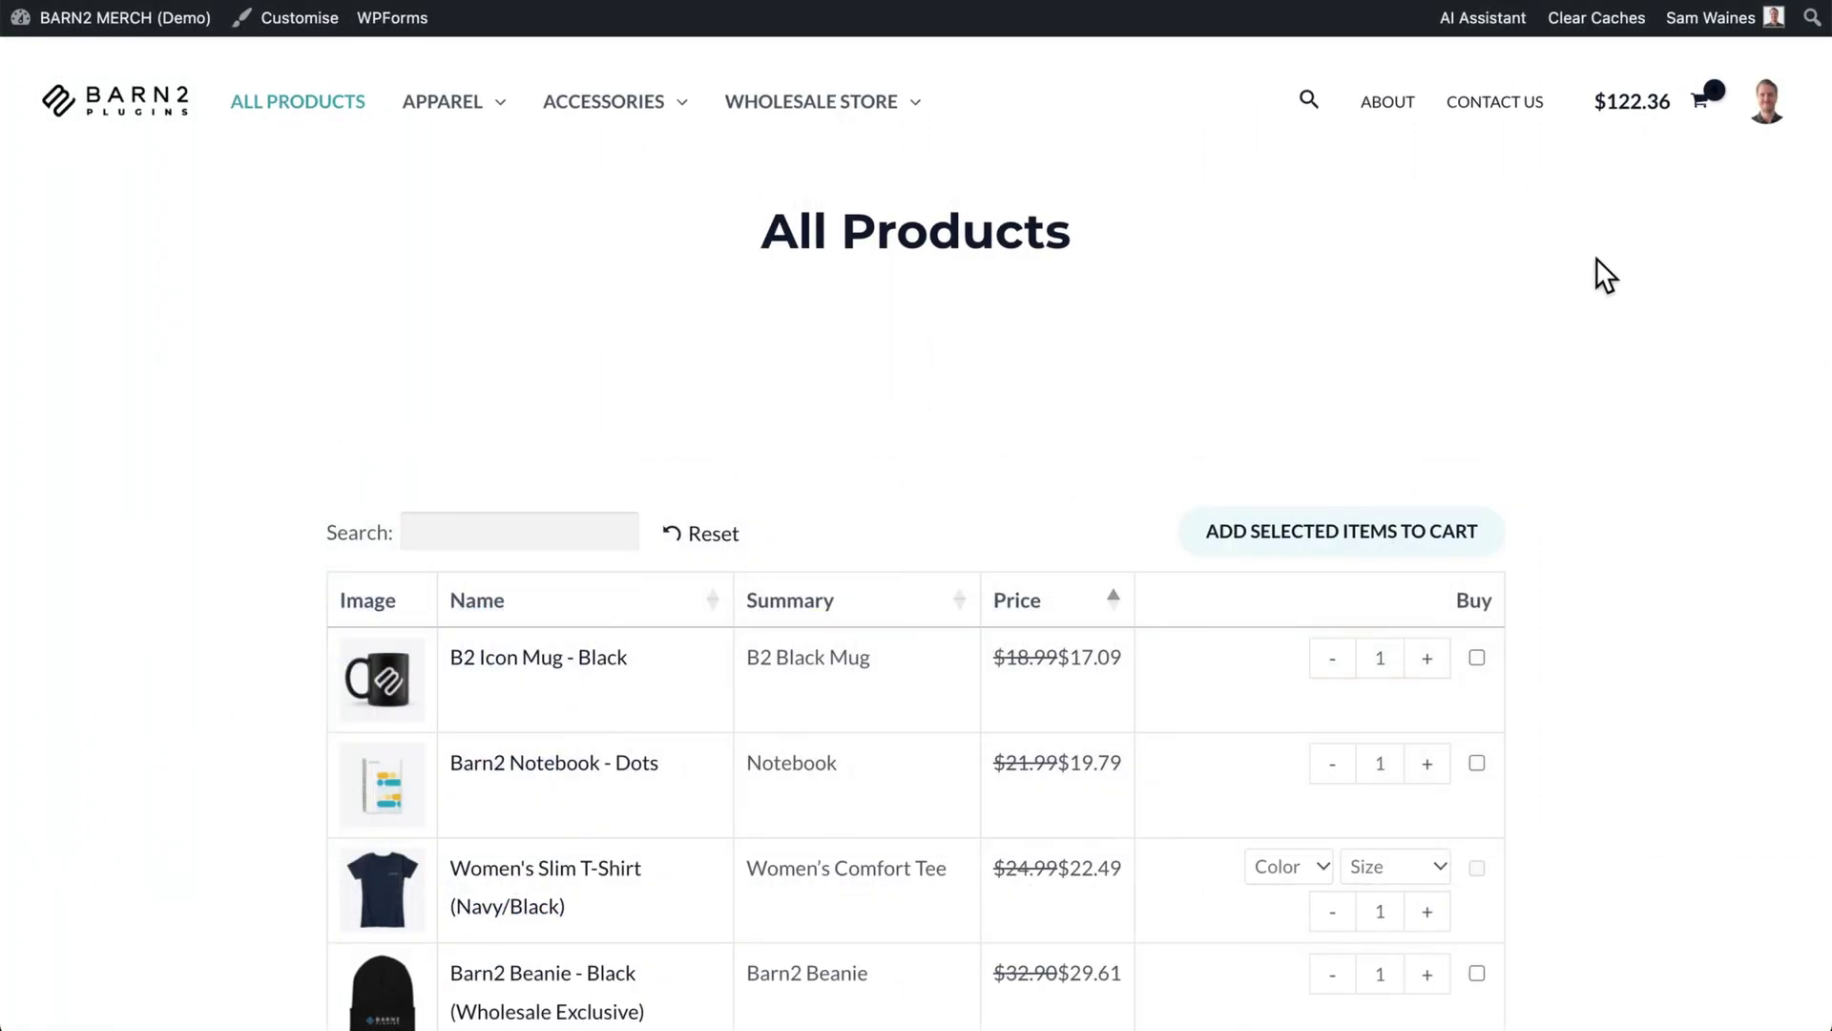
{"action": "scroll", "coordinate": [1597, 259], "scroll_direction": "down", "scroll_amount": 4}
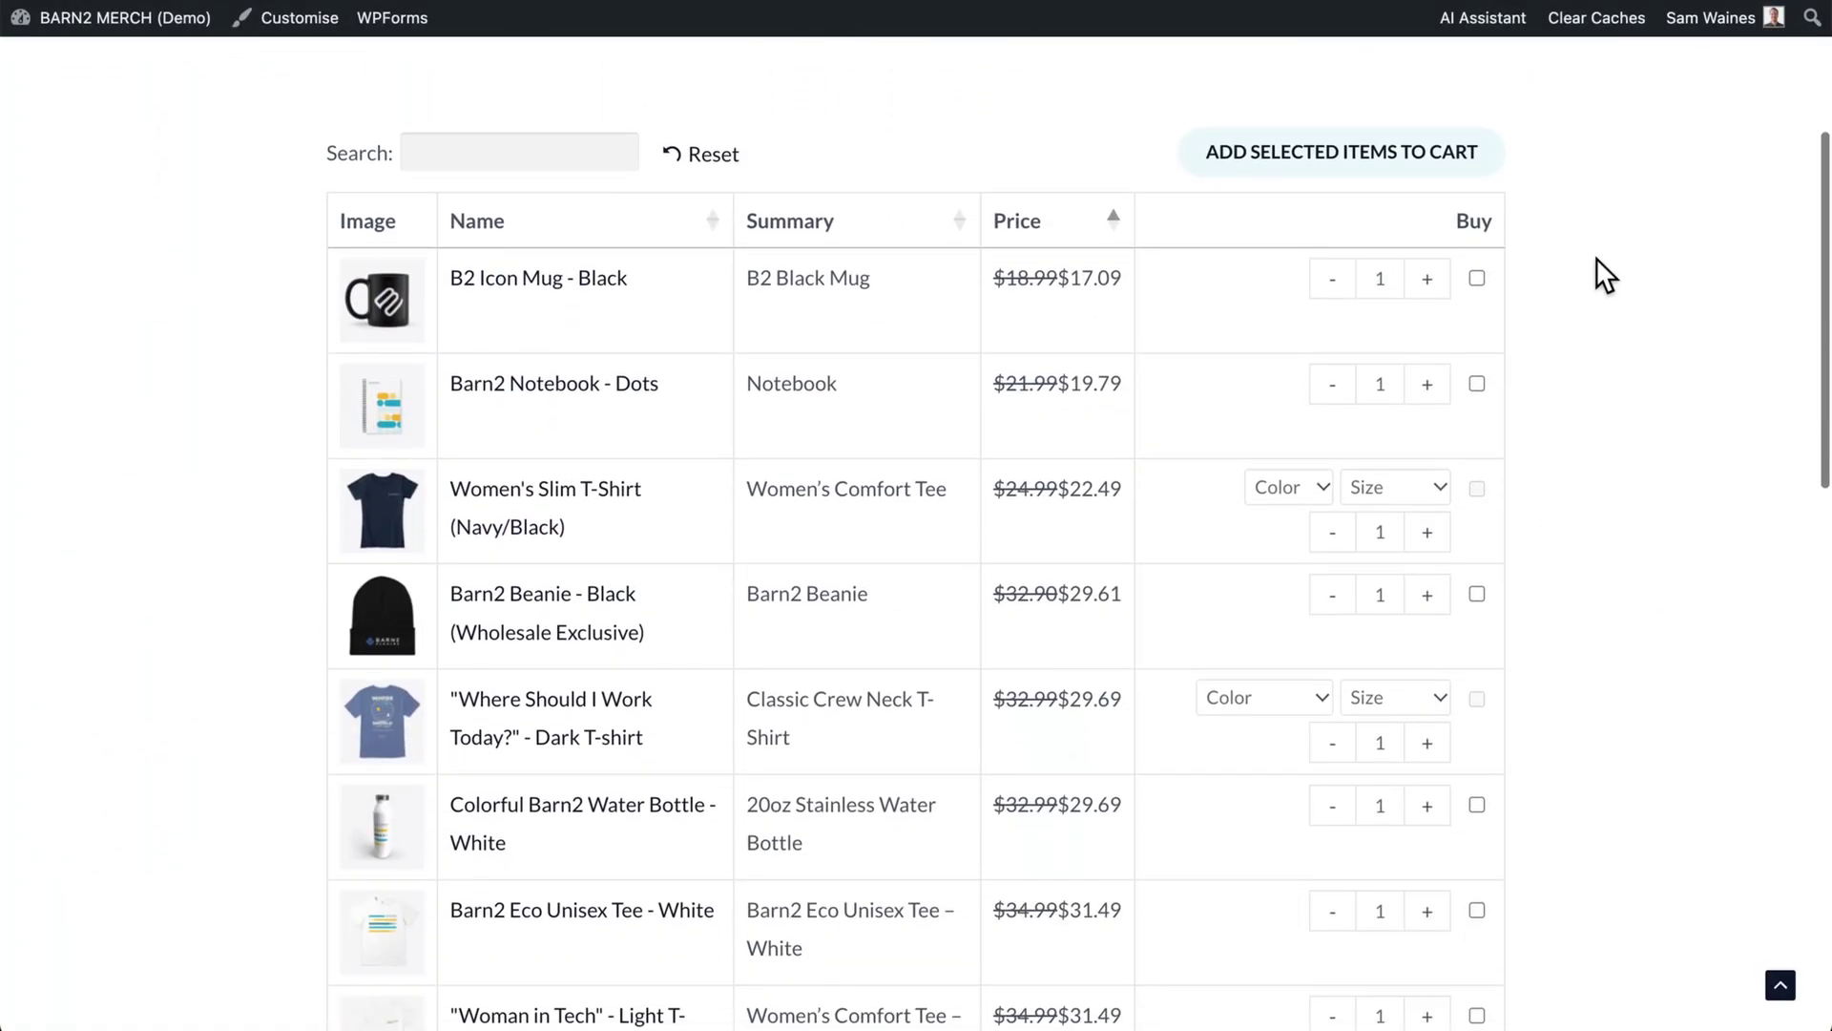
Add 3 B2 Icon Mug - Black and 3 Barn2 Notebook - Dots to the basket from the product table
{"action": "left_click", "coordinate": [1439, 290]}
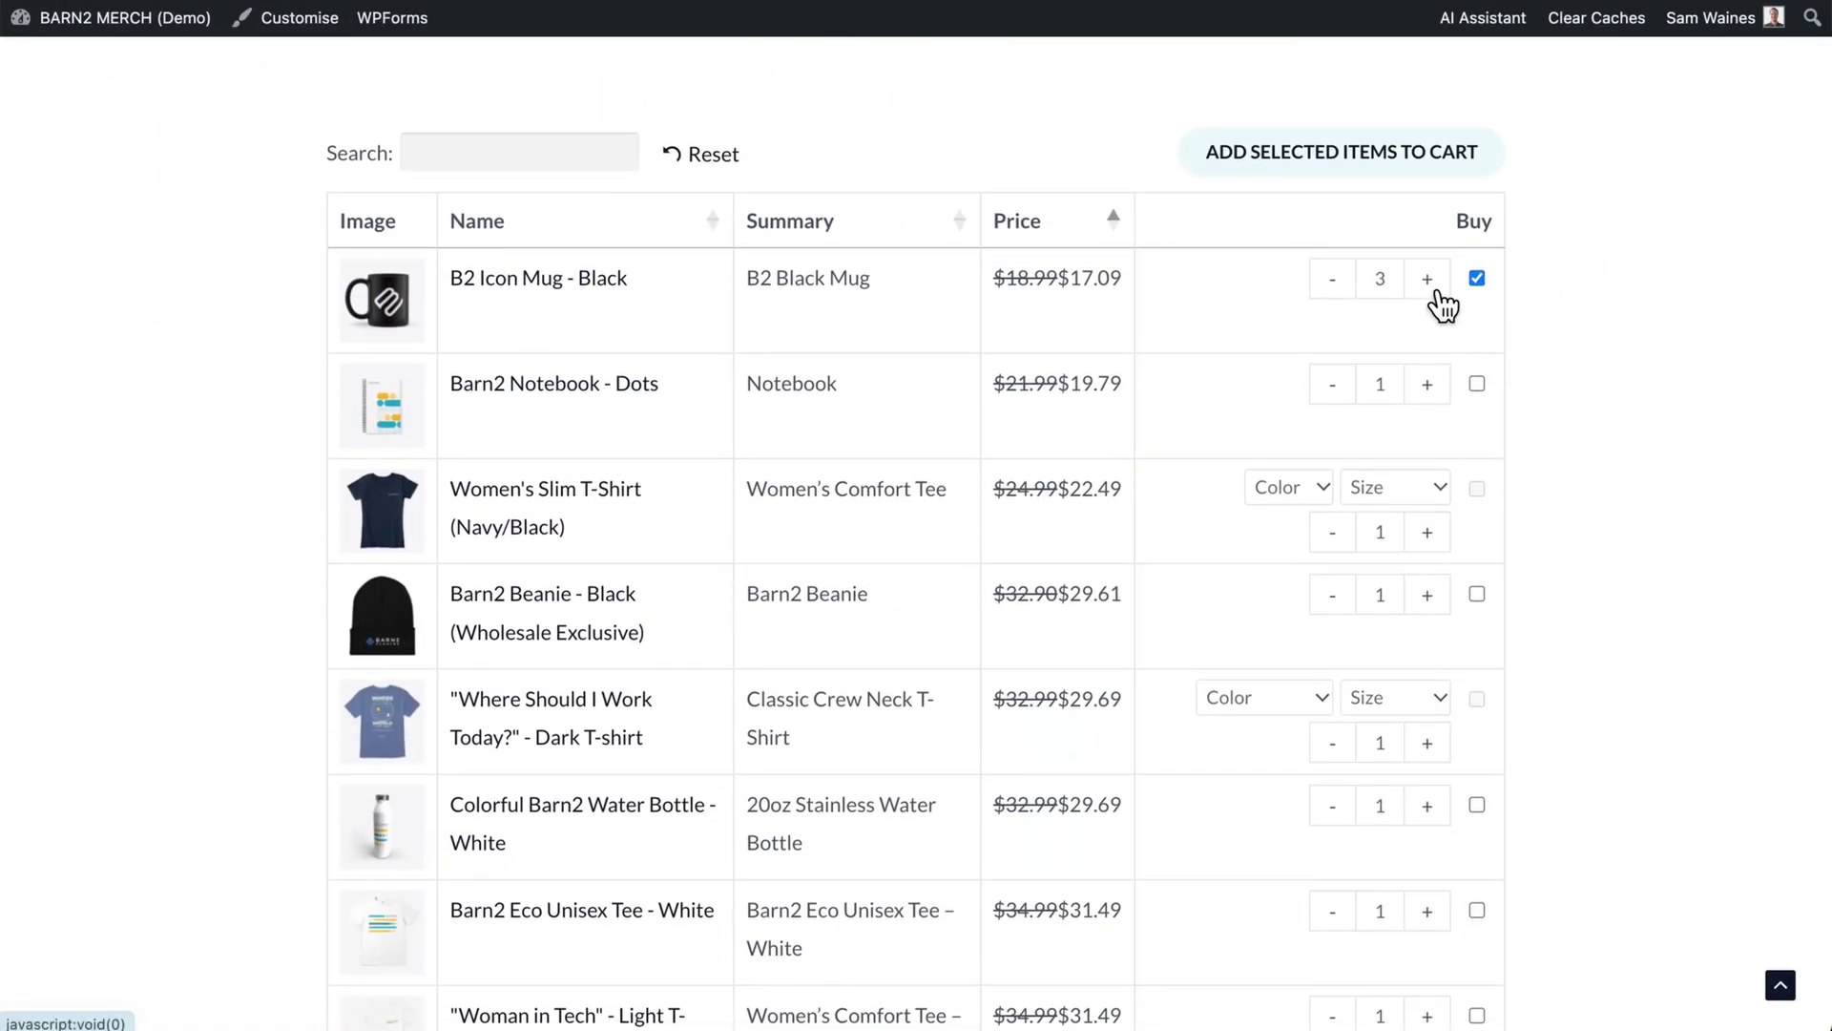
{"action": "scroll", "coordinate": [1561, 307], "scroll_direction": "down", "scroll_amount": 1}
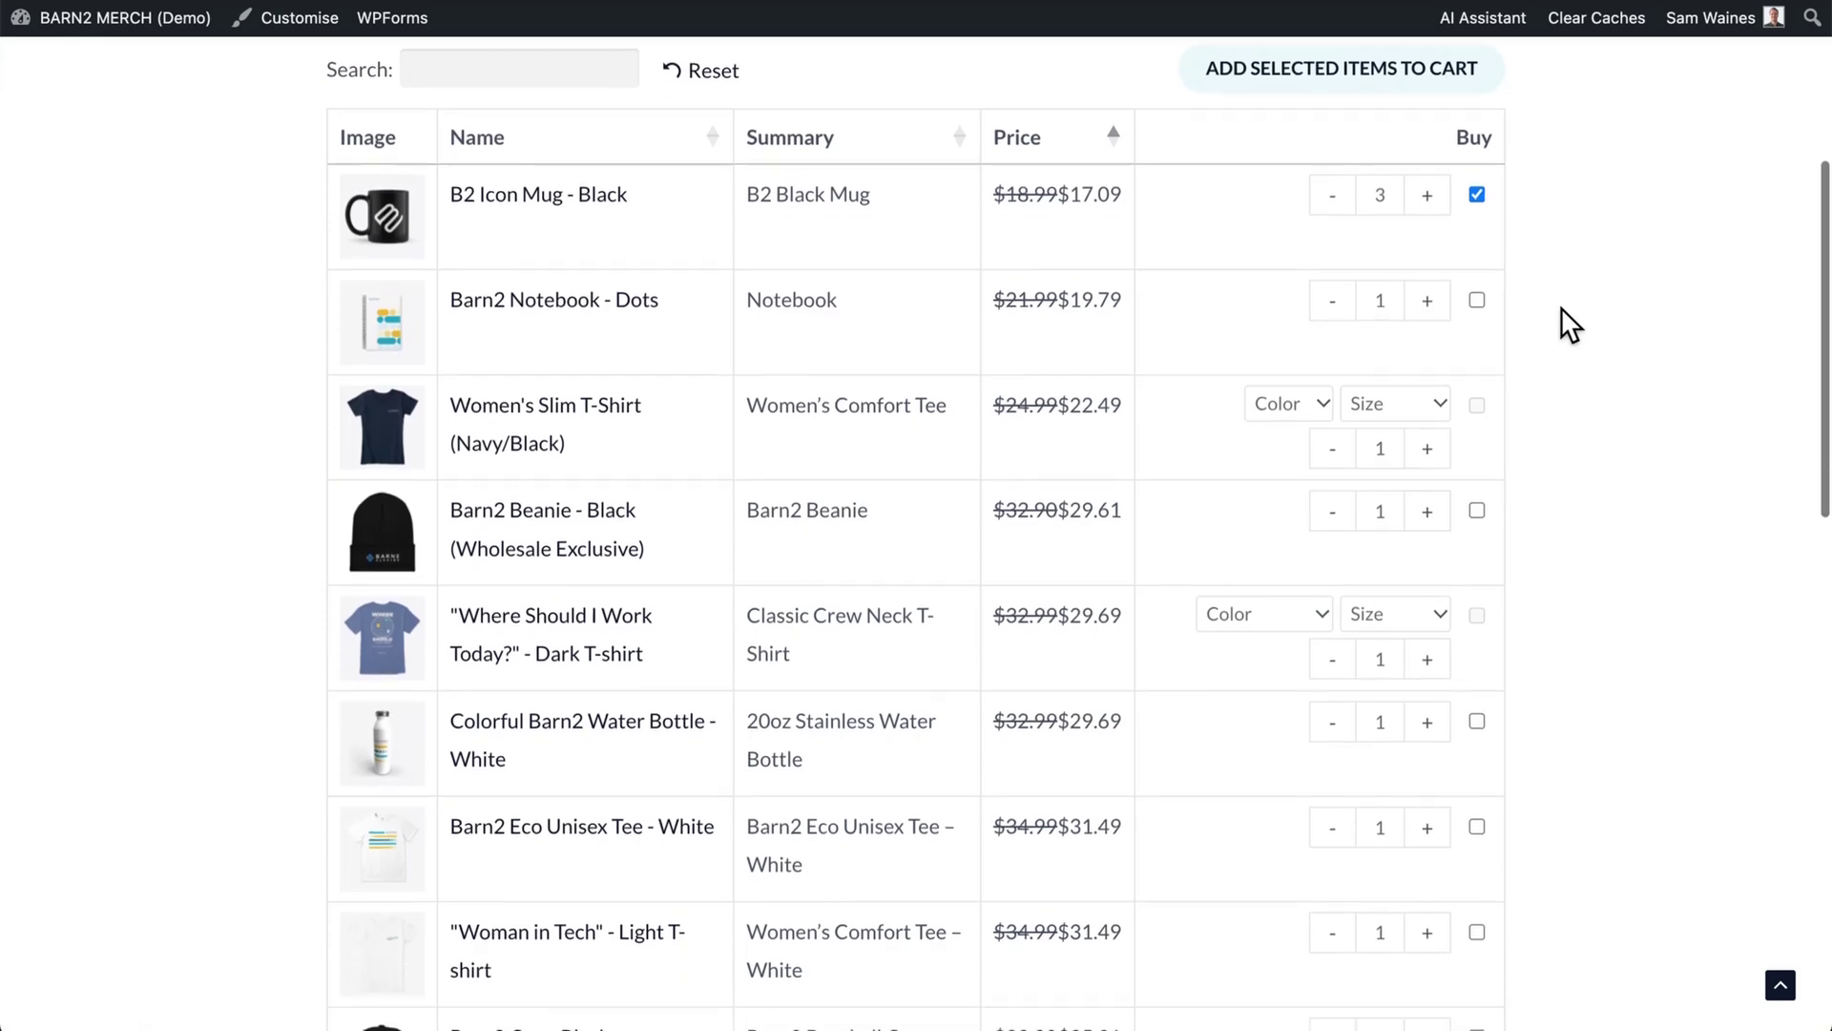
{"action": "left_click", "coordinate": [1427, 303]}
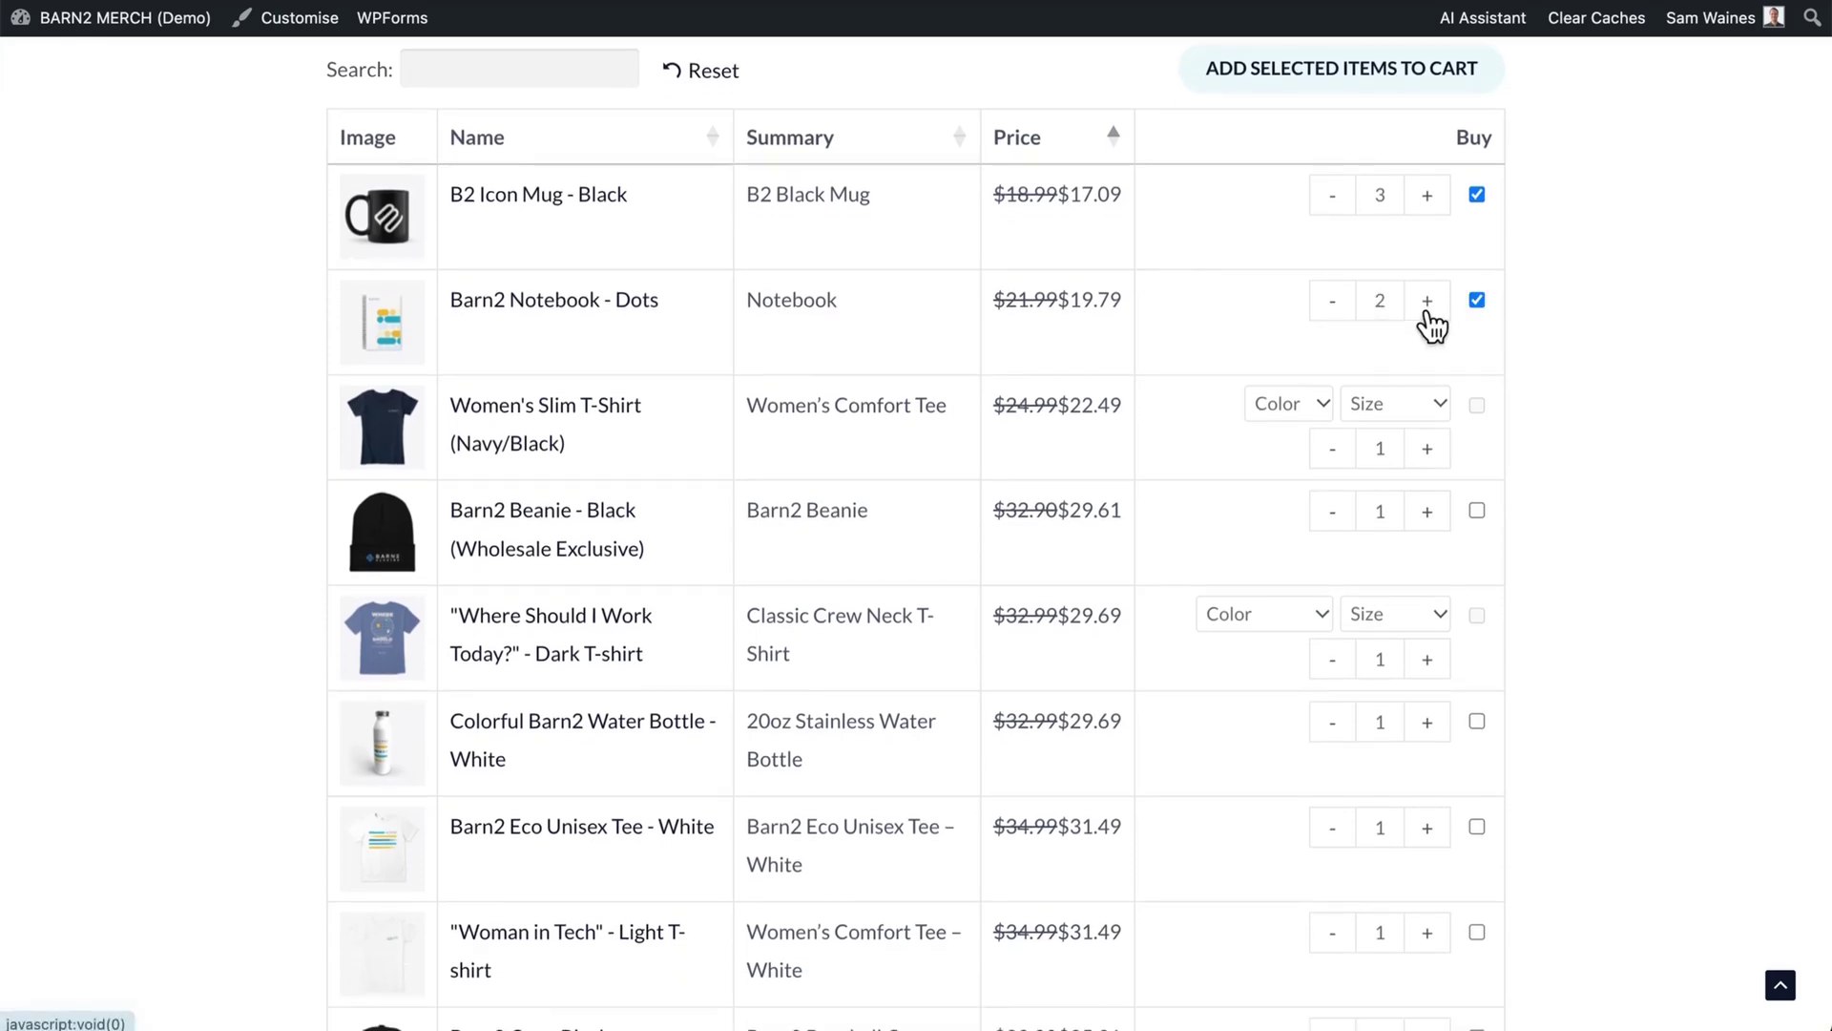
{"action": "left_click", "coordinate": [1413, 68]}
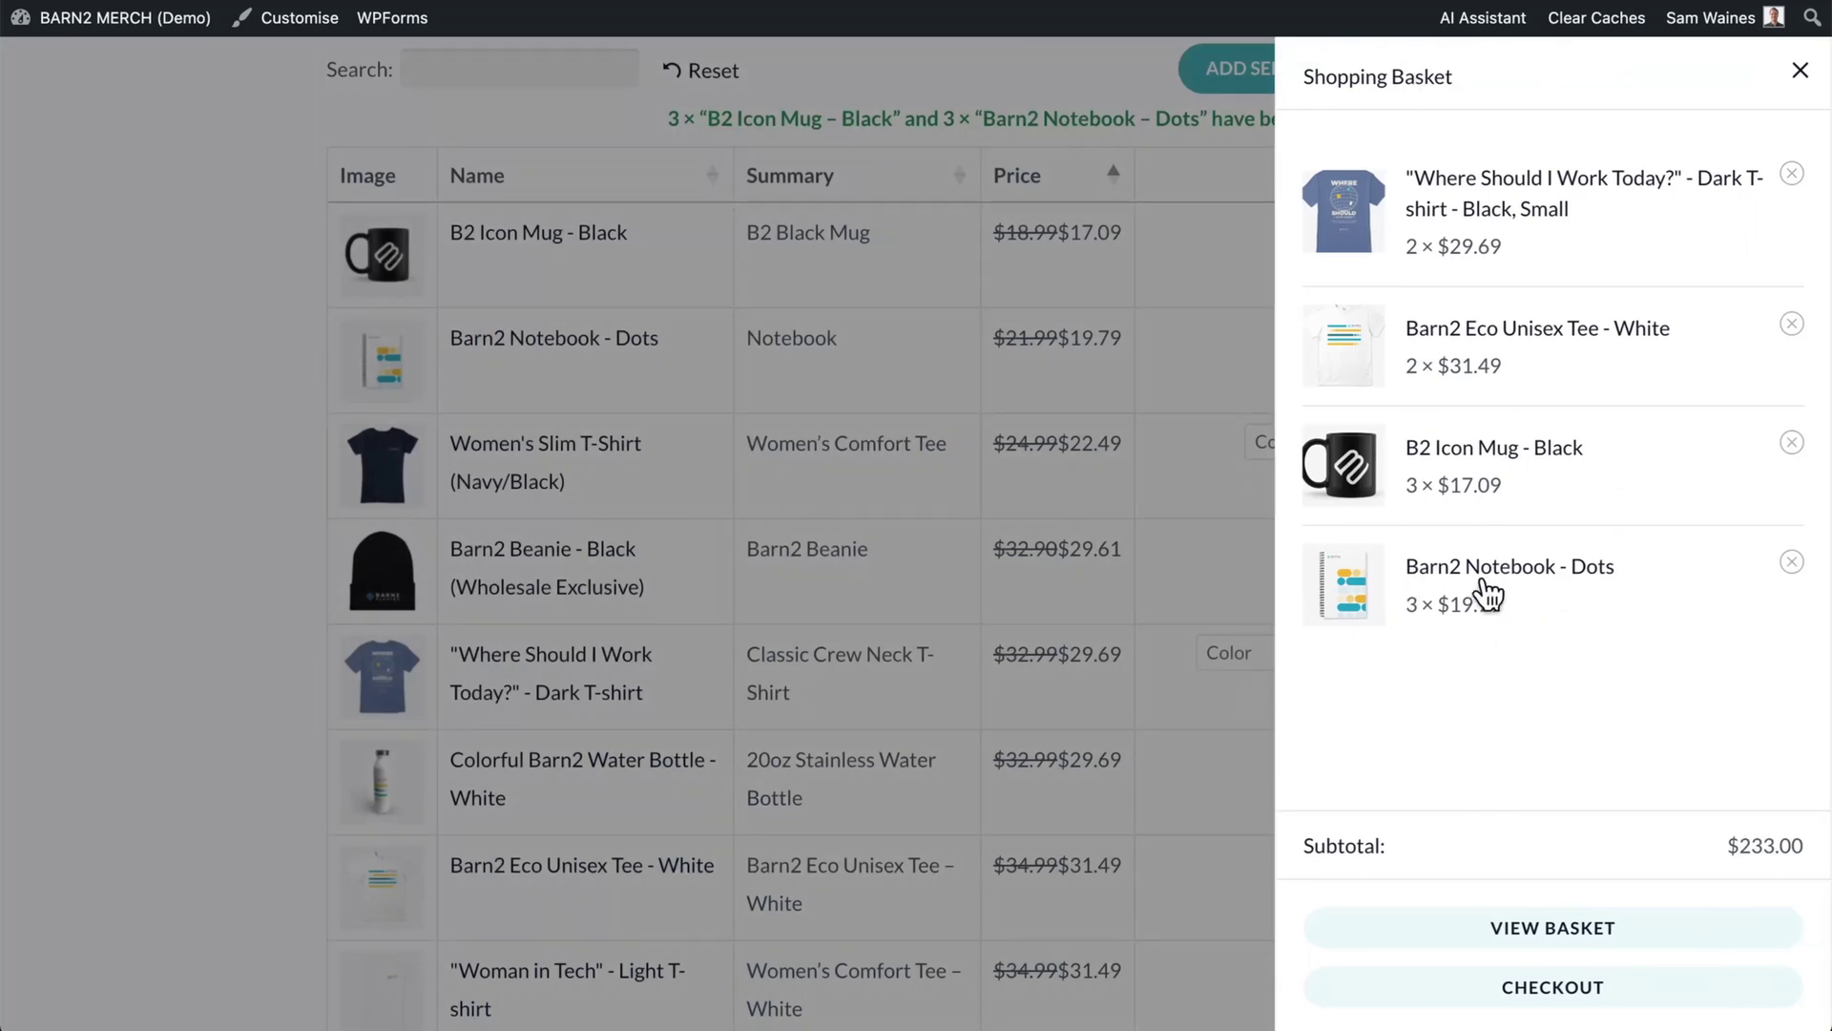
{"action": "left_click", "coordinate": [1801, 72]}
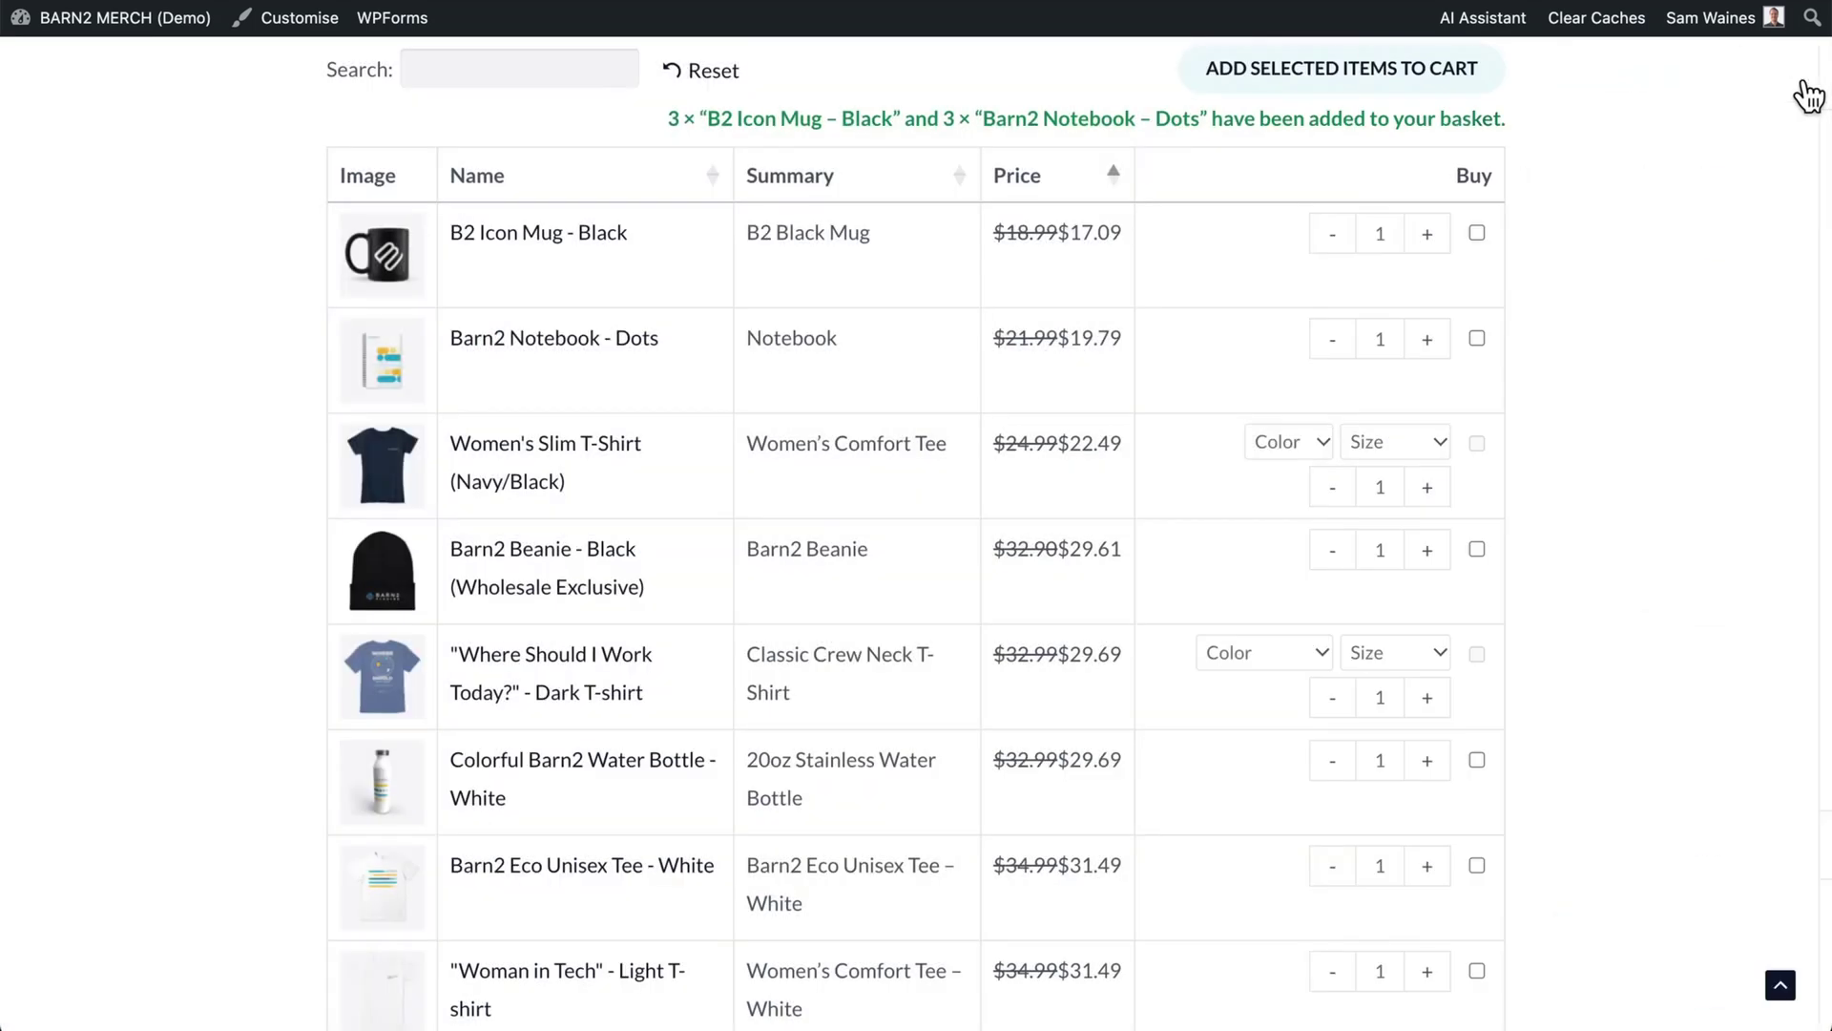
Select a Woman in Tech Cap in the product table
{"action": "scroll", "coordinate": [1624, 158], "scroll_direction": "down", "scroll_amount": 6}
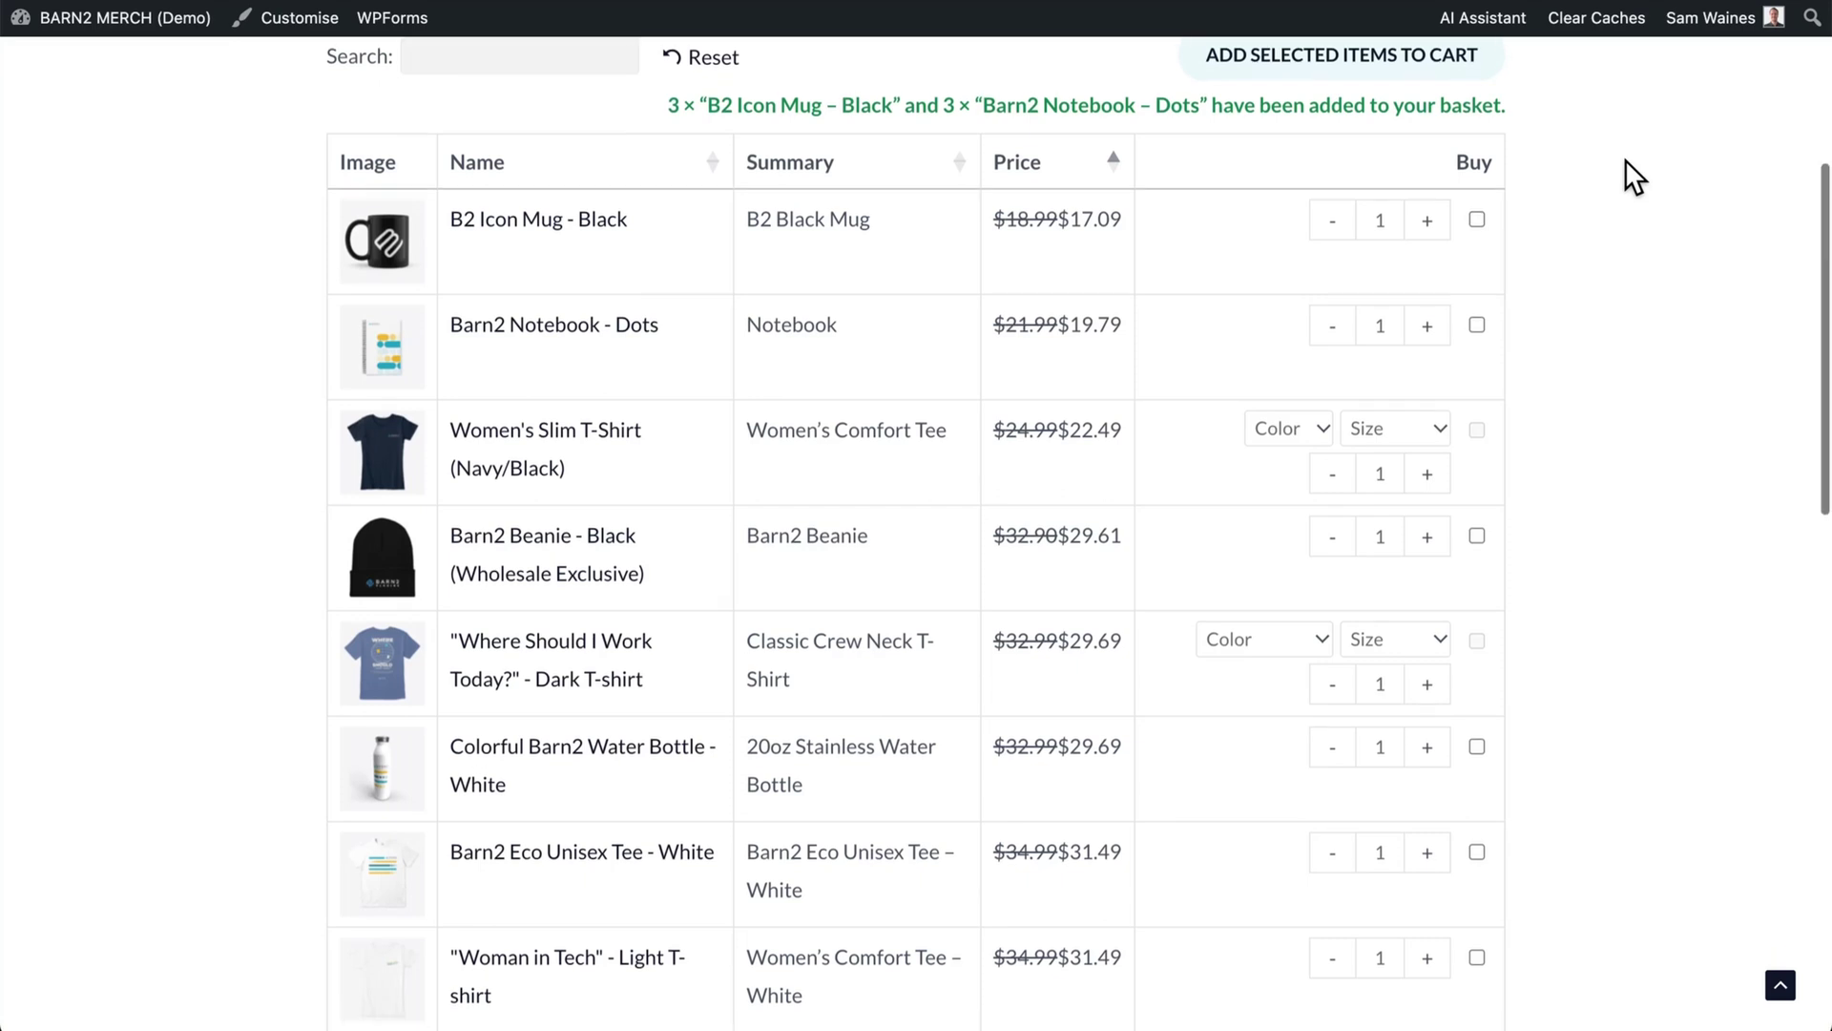
{"action": "scroll", "coordinate": [1624, 158], "scroll_direction": "down", "scroll_amount": 3}
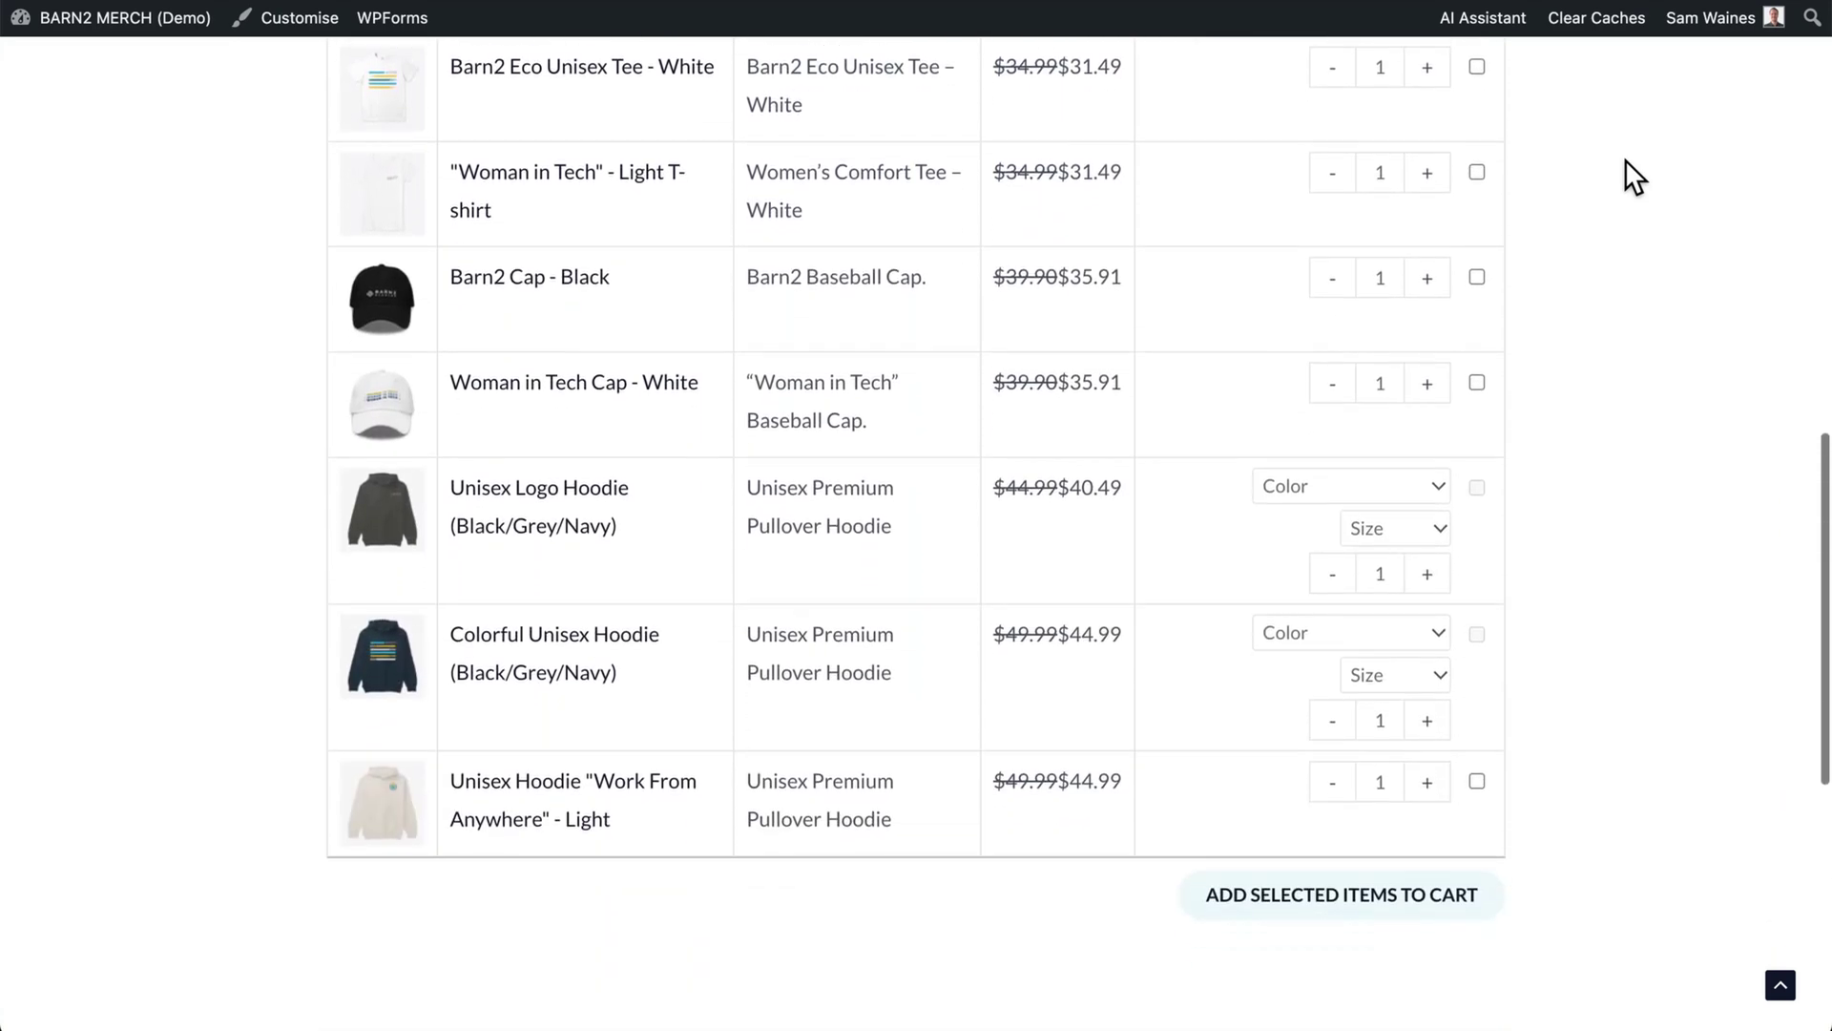
{"action": "left_click", "coordinate": [1428, 368]}
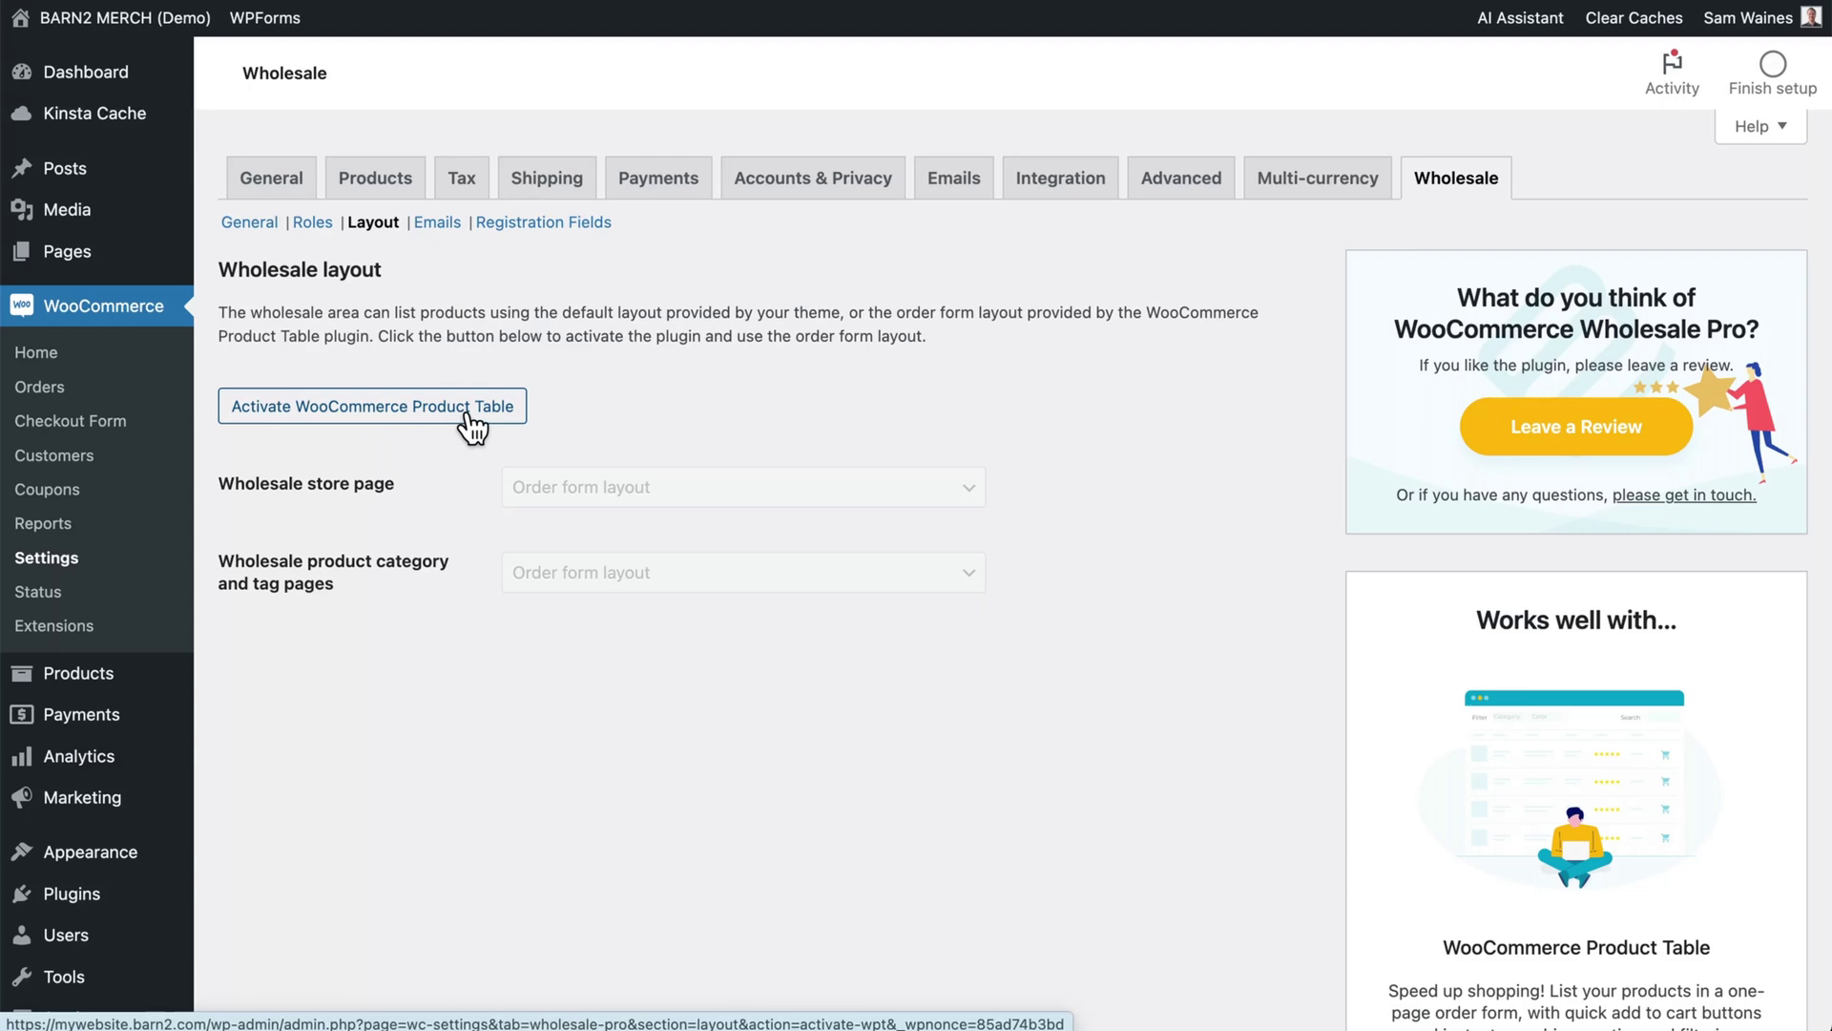
Activate WooCommerce Product Table and save Order form layout for the store and category/tag pages
{"action": "left_click", "coordinate": [470, 412]}
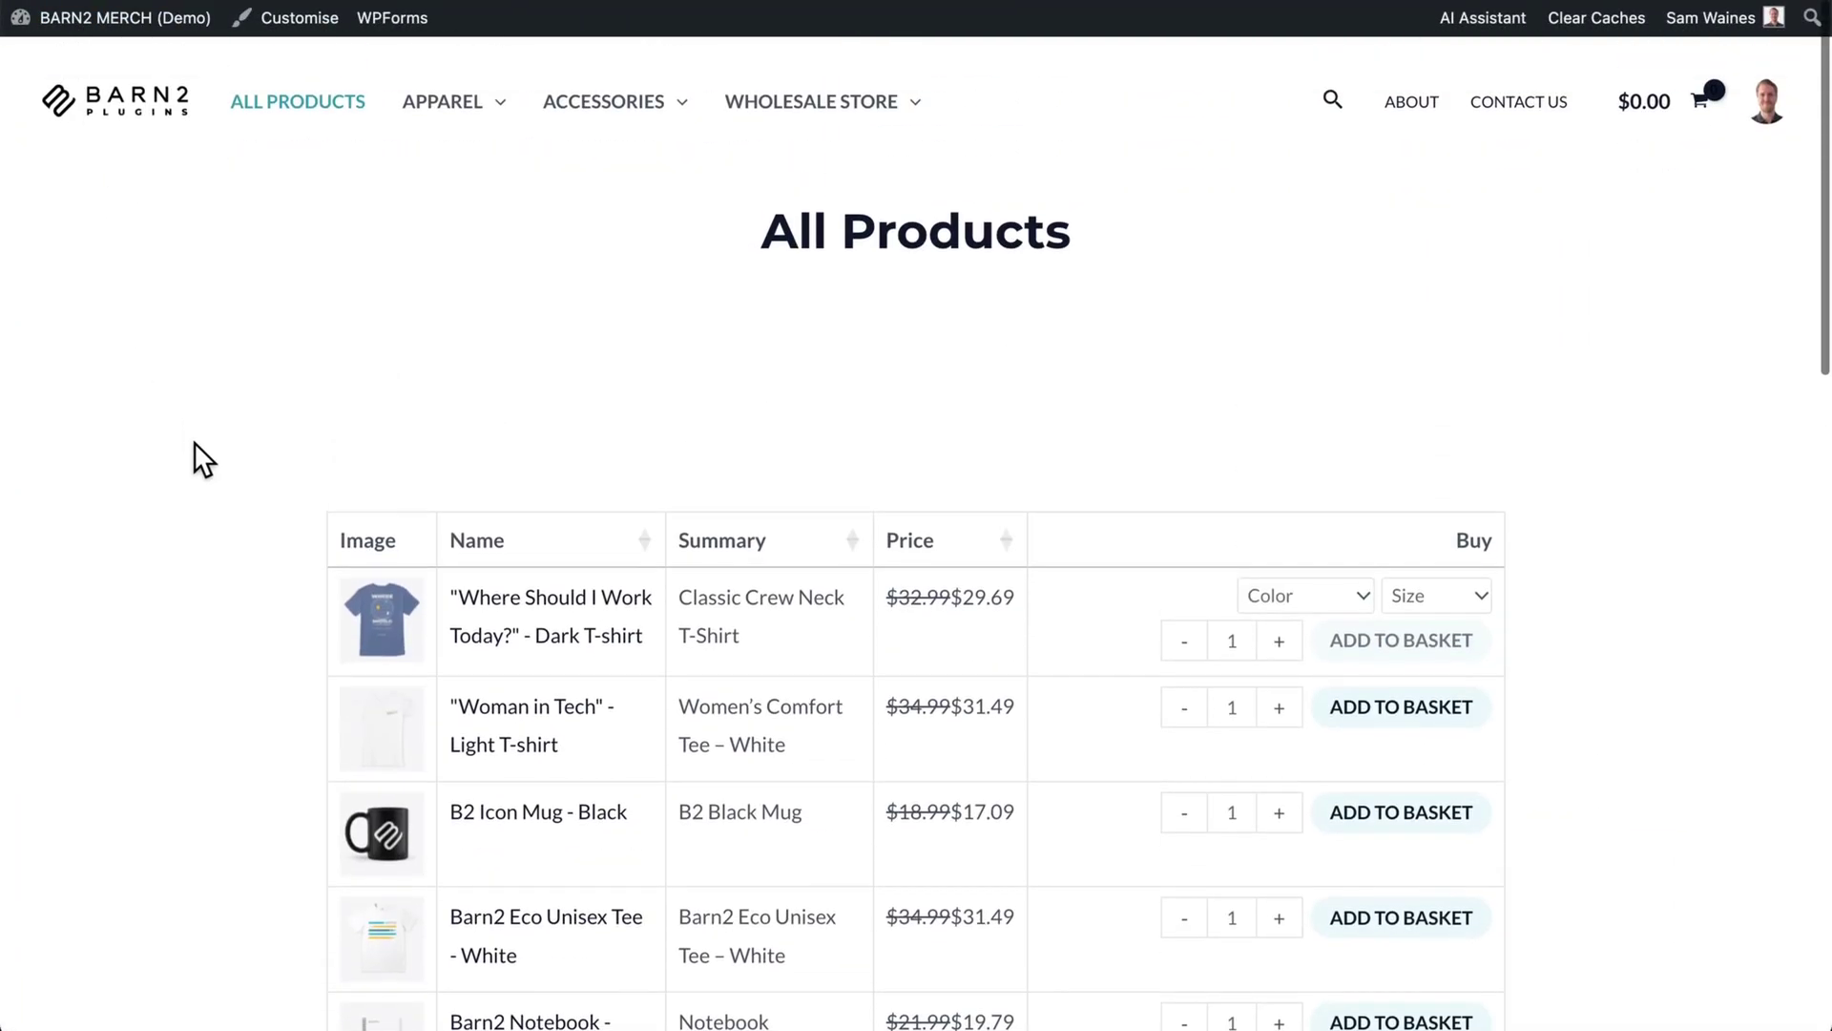
{"action": "scroll", "coordinate": [193, 441], "scroll_direction": "down", "scroll_amount": 3}
{"action": "scroll", "coordinate": [193, 441], "scroll_direction": "down", "scroll_amount": 2}
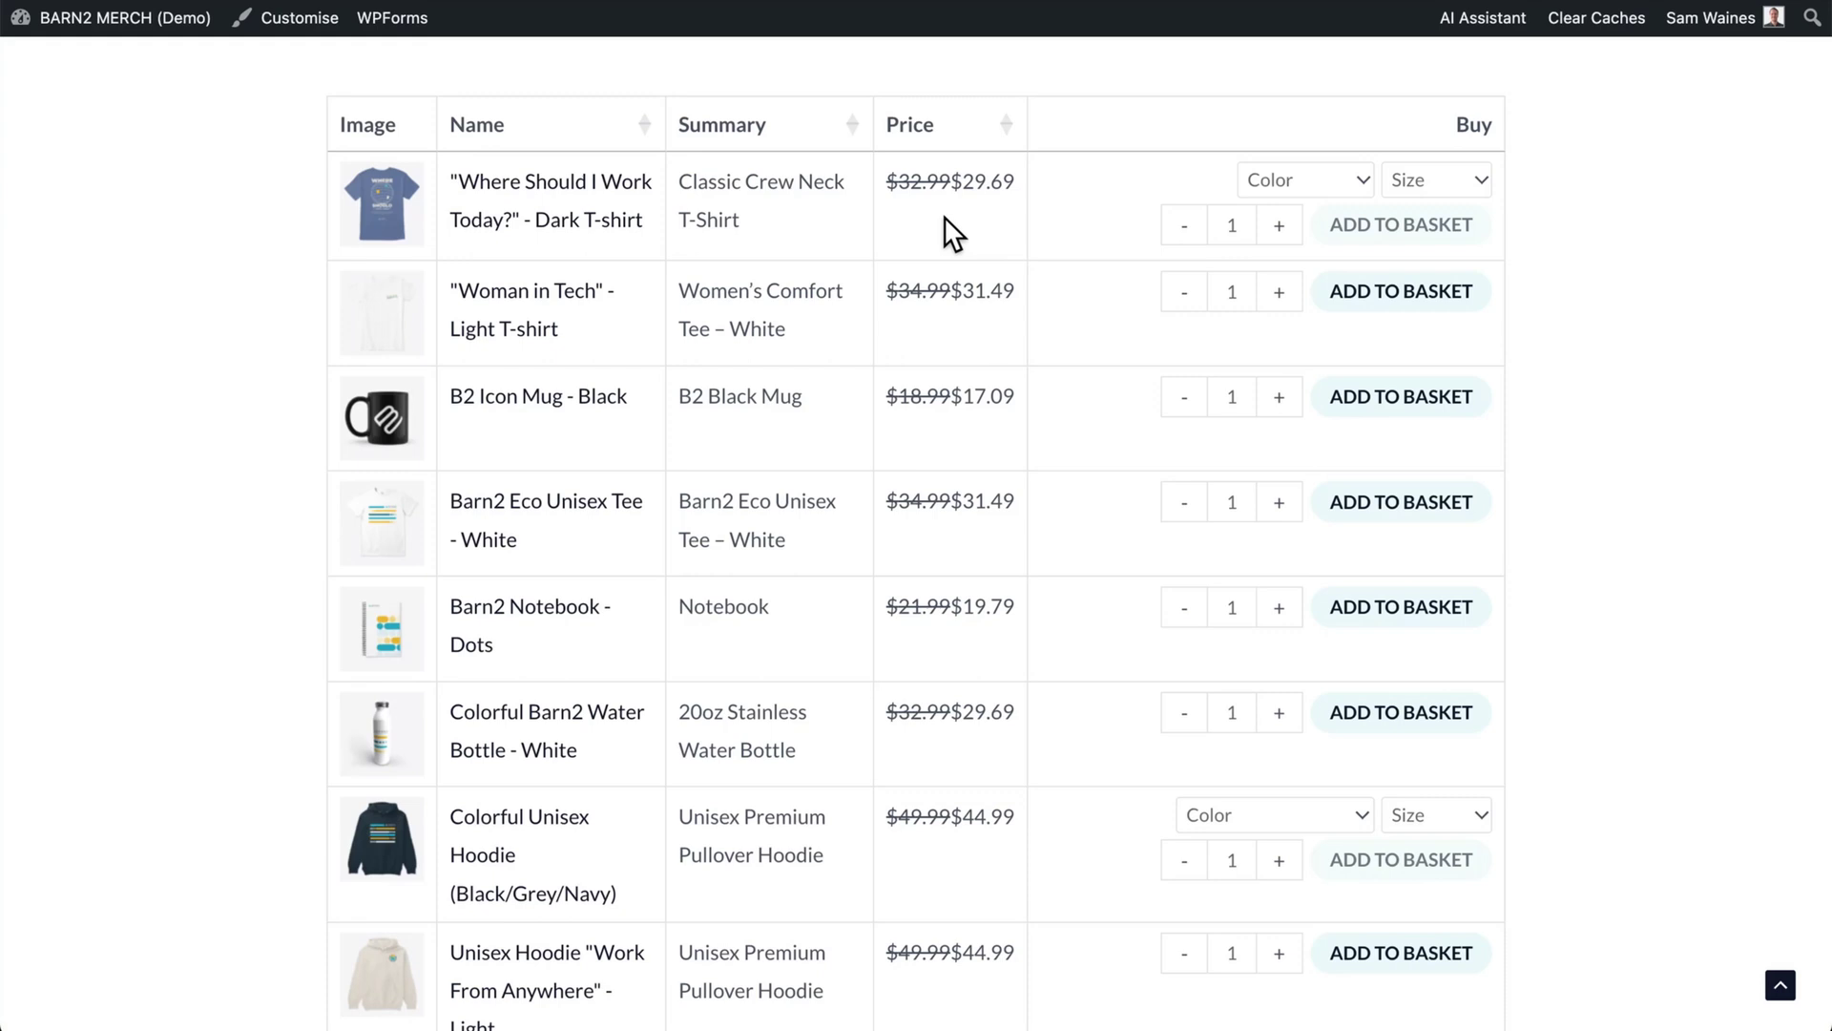
{"action": "scroll", "coordinate": [247, 449], "scroll_direction": "down", "scroll_amount": 1}
{"action": "scroll", "coordinate": [246, 449], "scroll_direction": "up", "scroll_amount": 2}
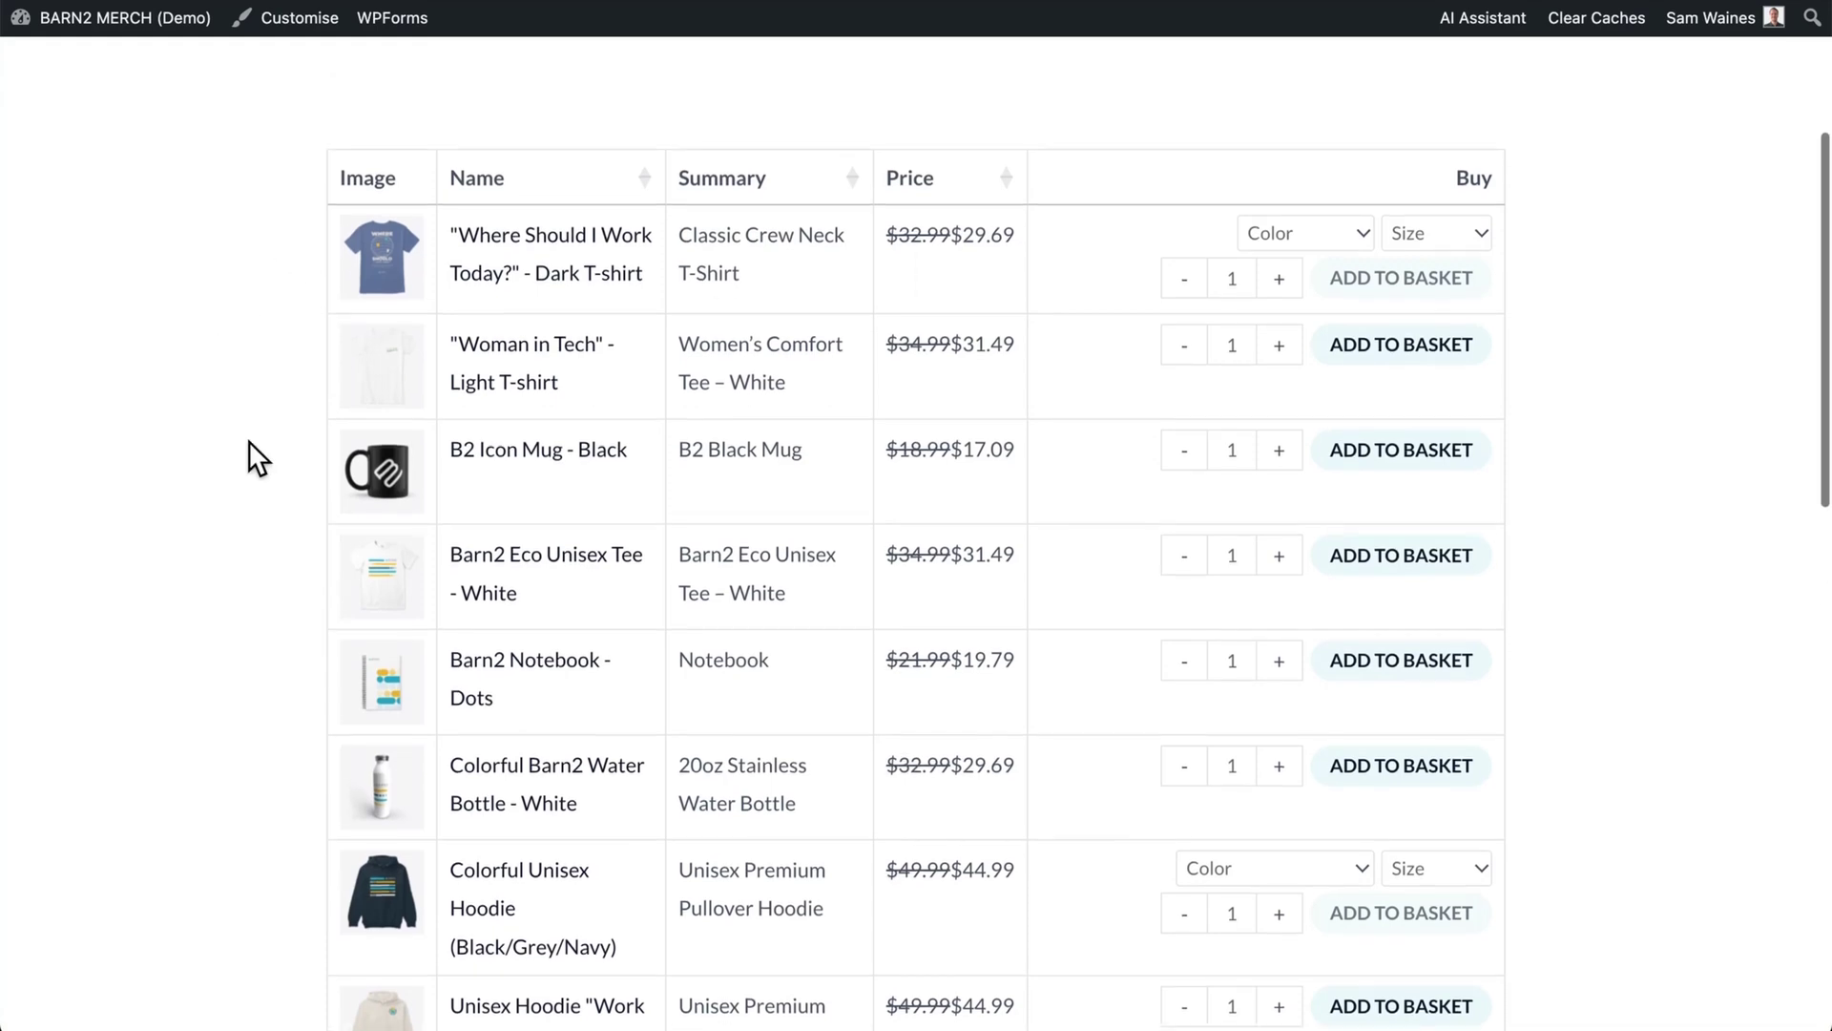
{"action": "scroll", "coordinate": [246, 449], "scroll_direction": "down", "scroll_amount": 1}
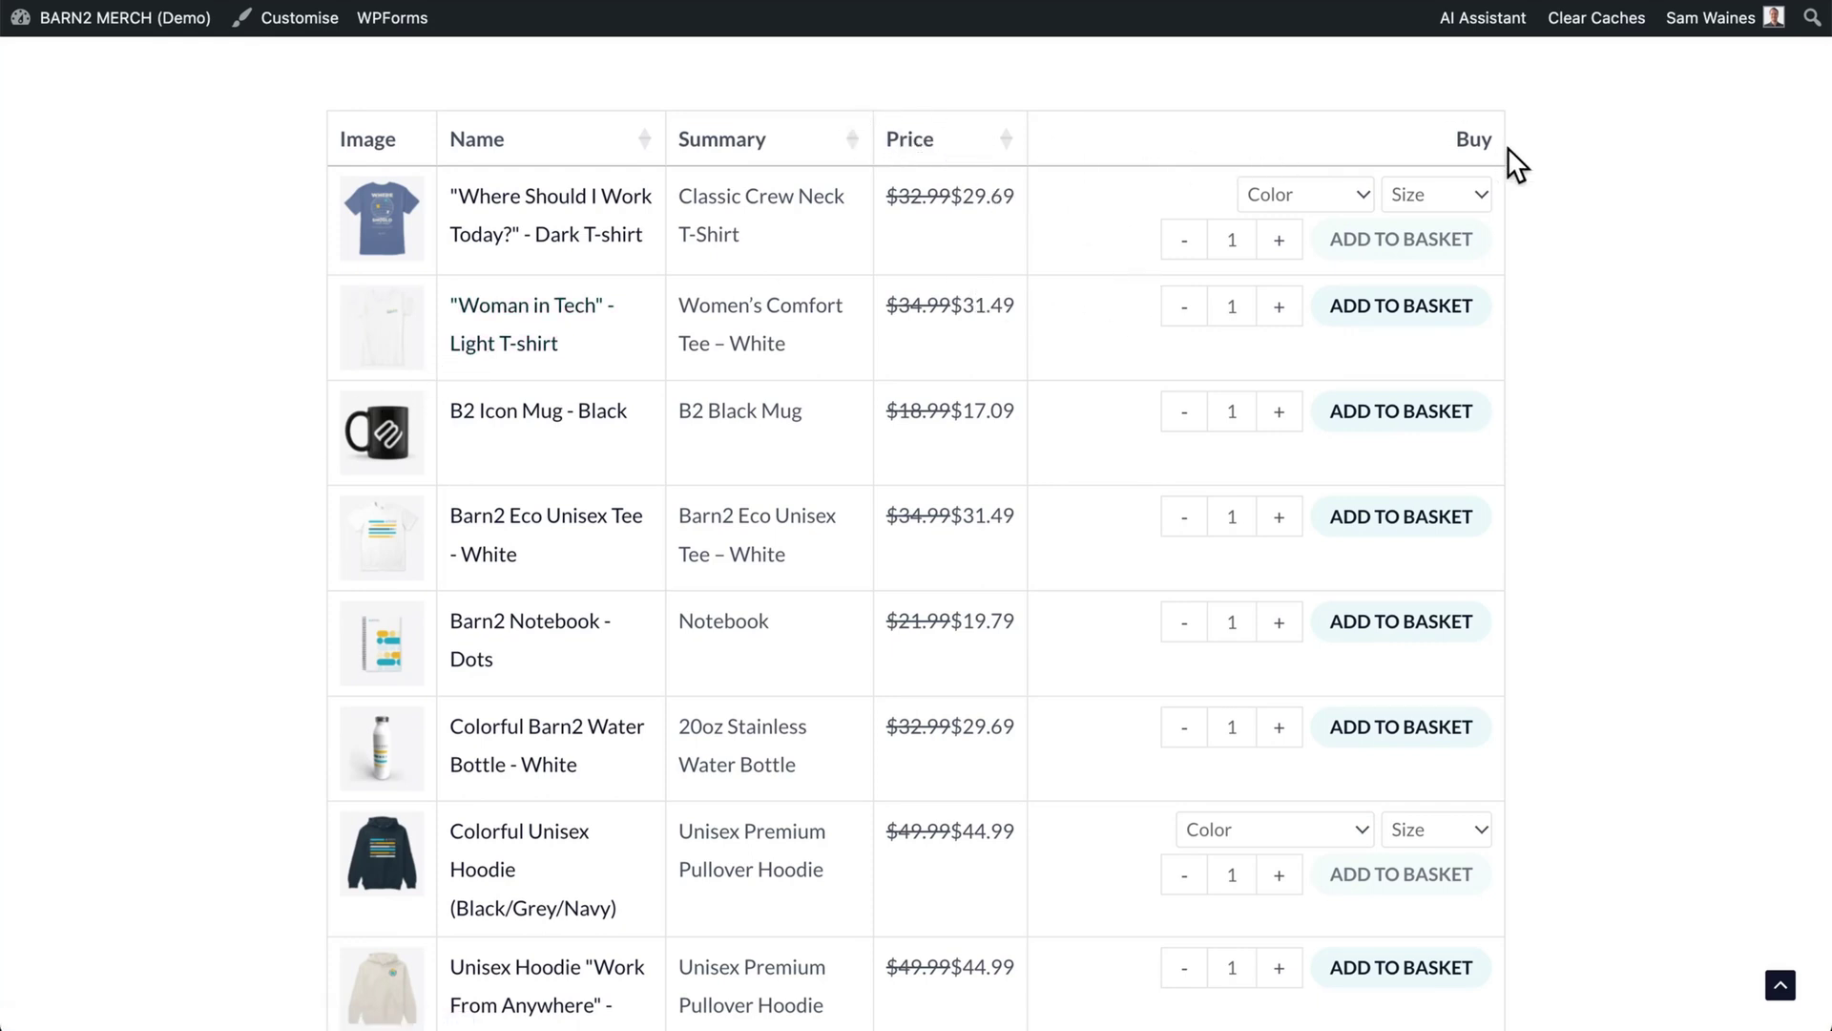
{"action": "scroll", "coordinate": [1617, 134], "scroll_direction": "down", "scroll_amount": 2}
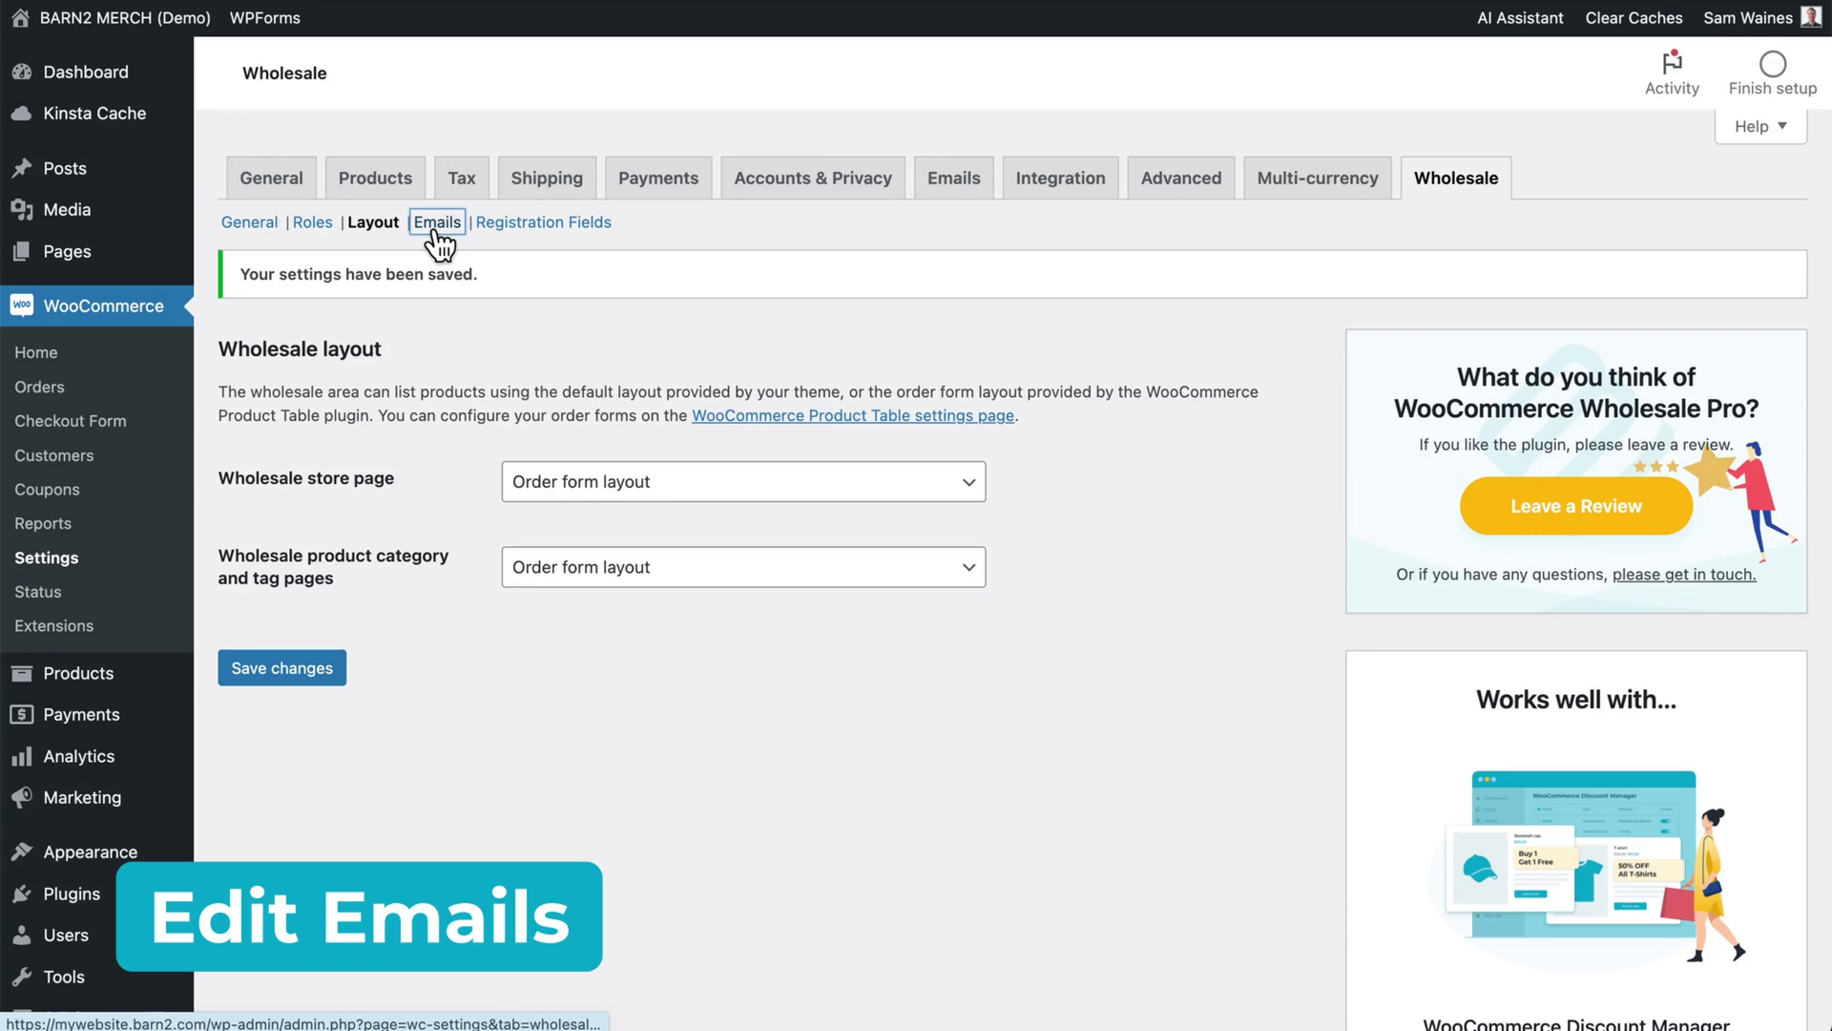
Review the five wholesale emails and the New wholesale user email's settings
{"action": "left_click", "coordinate": [436, 225]}
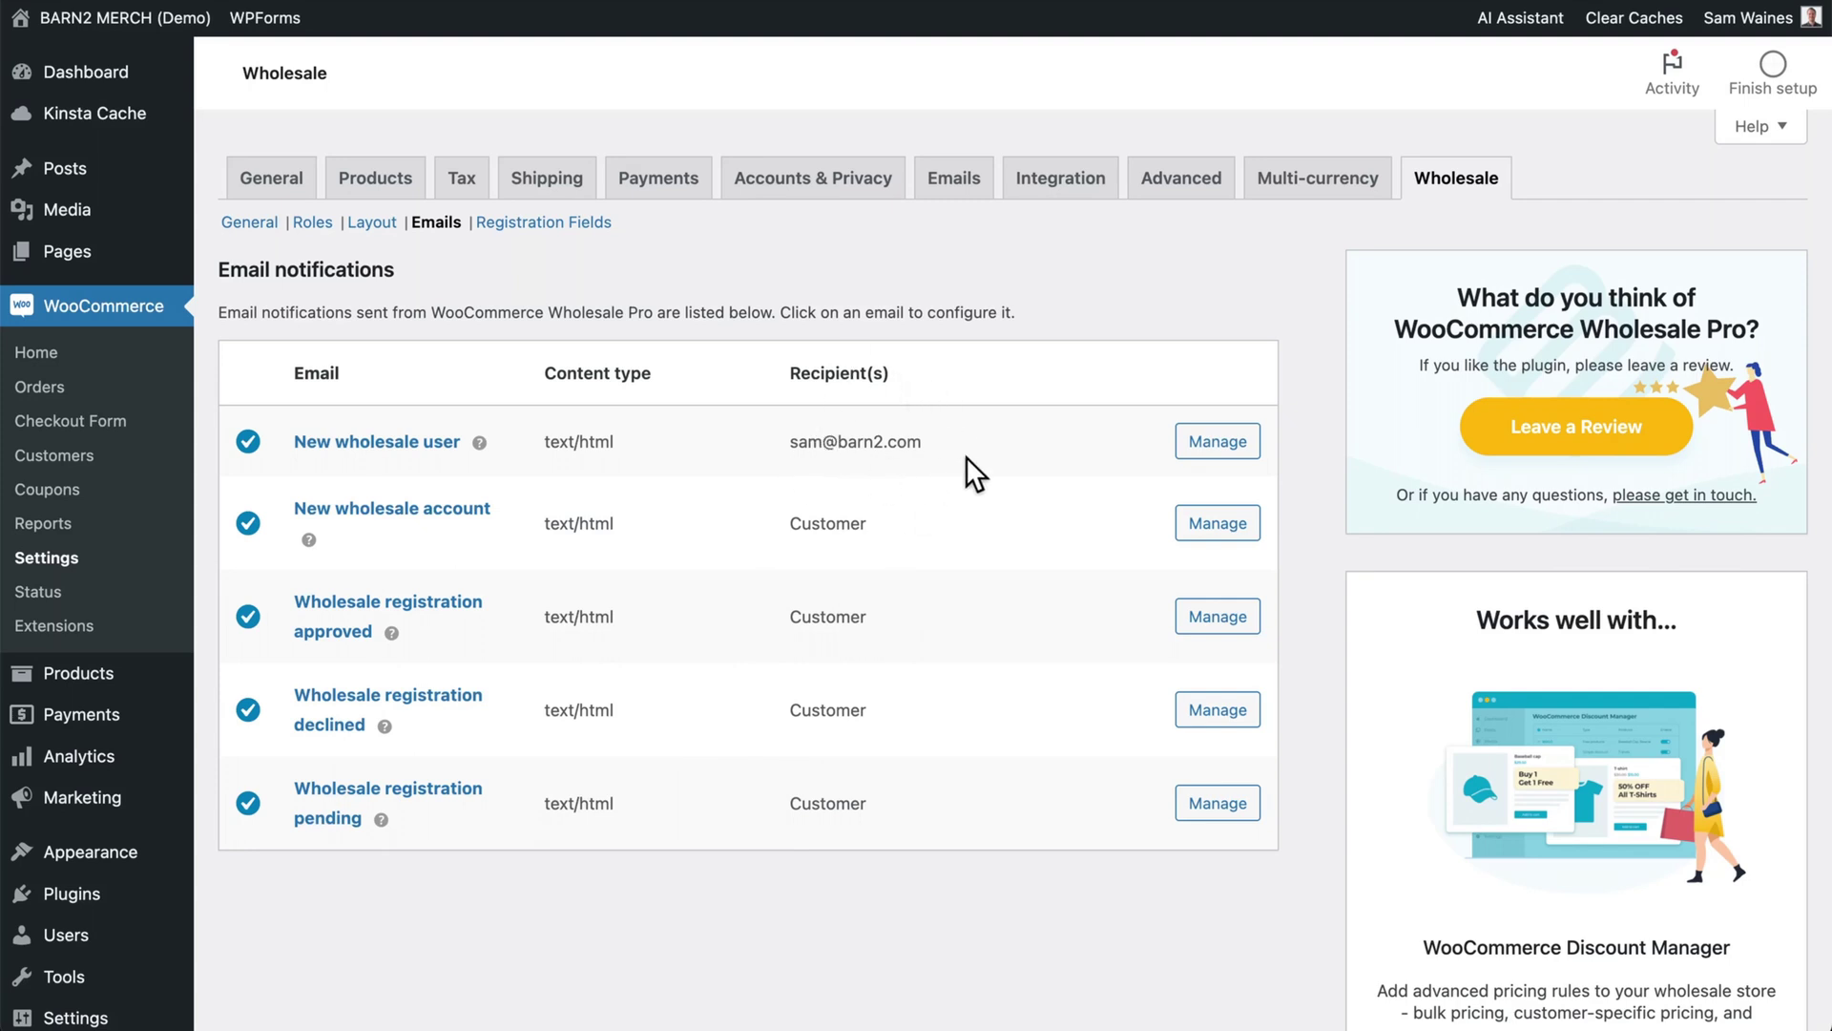
{"action": "left_click", "coordinate": [1206, 447]}
{"action": "scroll", "coordinate": [1055, 503], "scroll_direction": "down", "scroll_amount": 5}
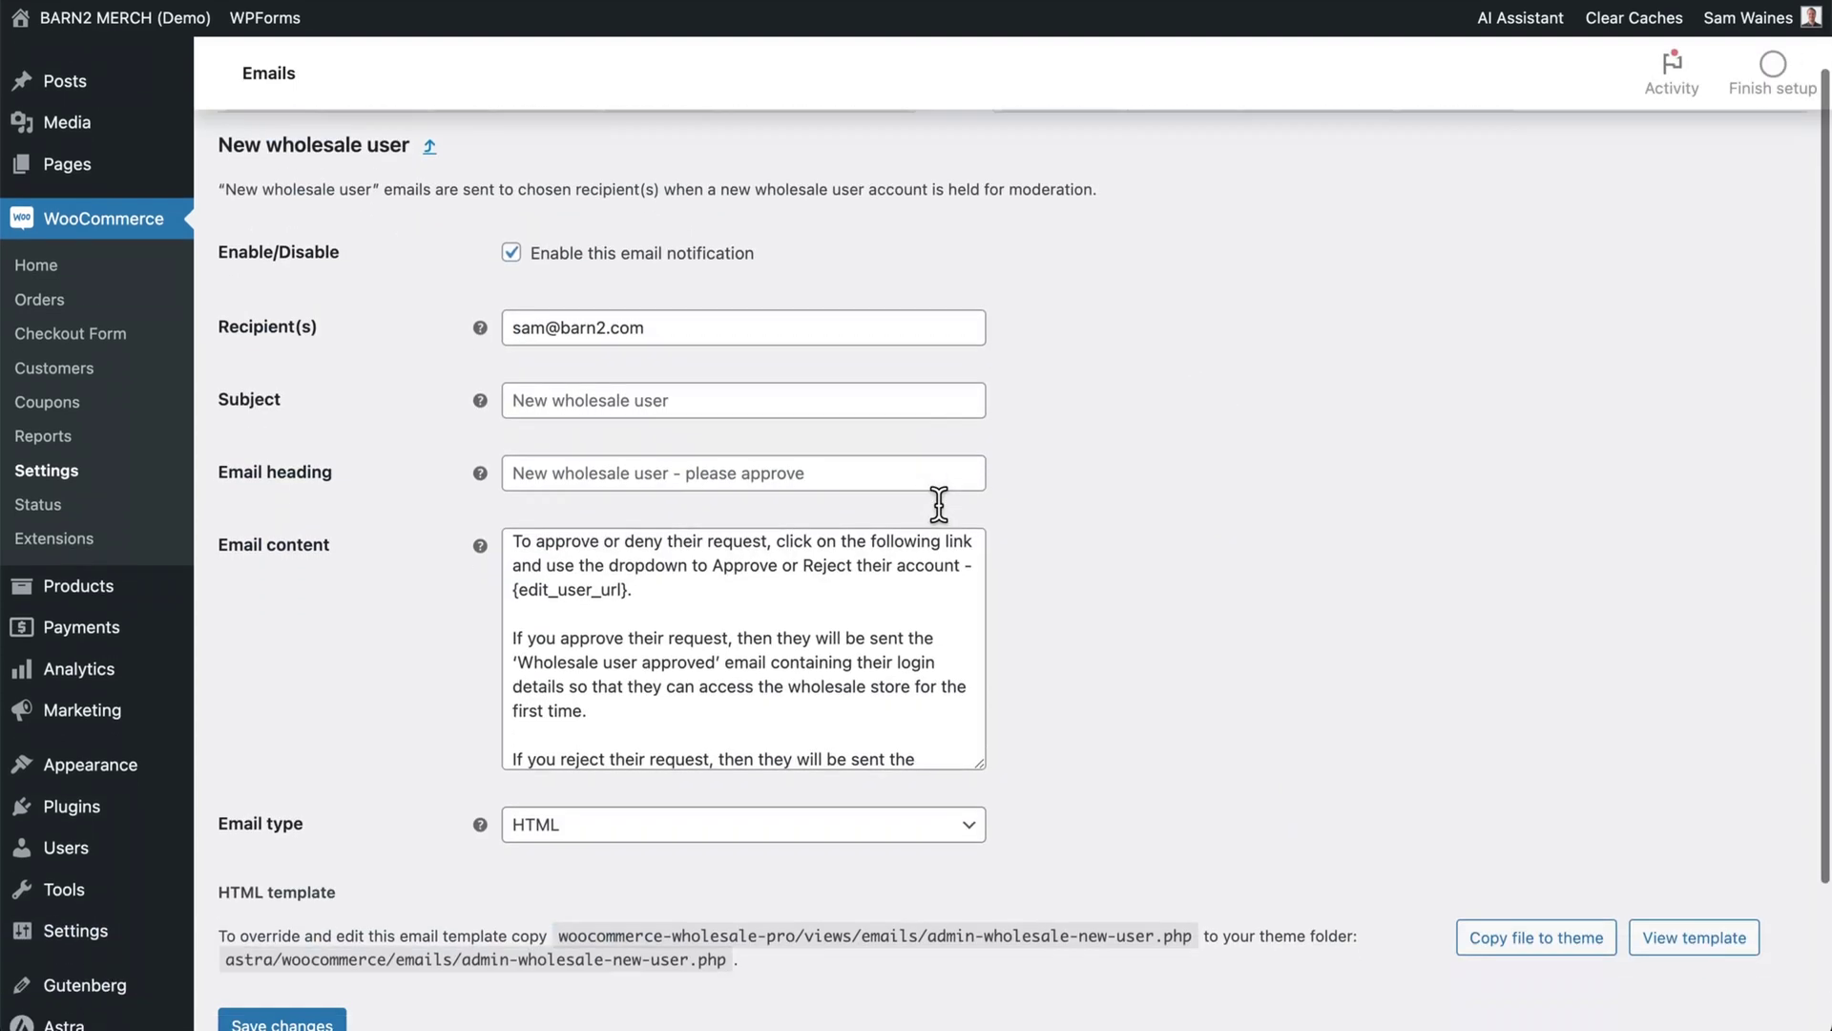
{"action": "scroll", "coordinate": [784, 523], "scroll_direction": "down", "scroll_amount": 5}
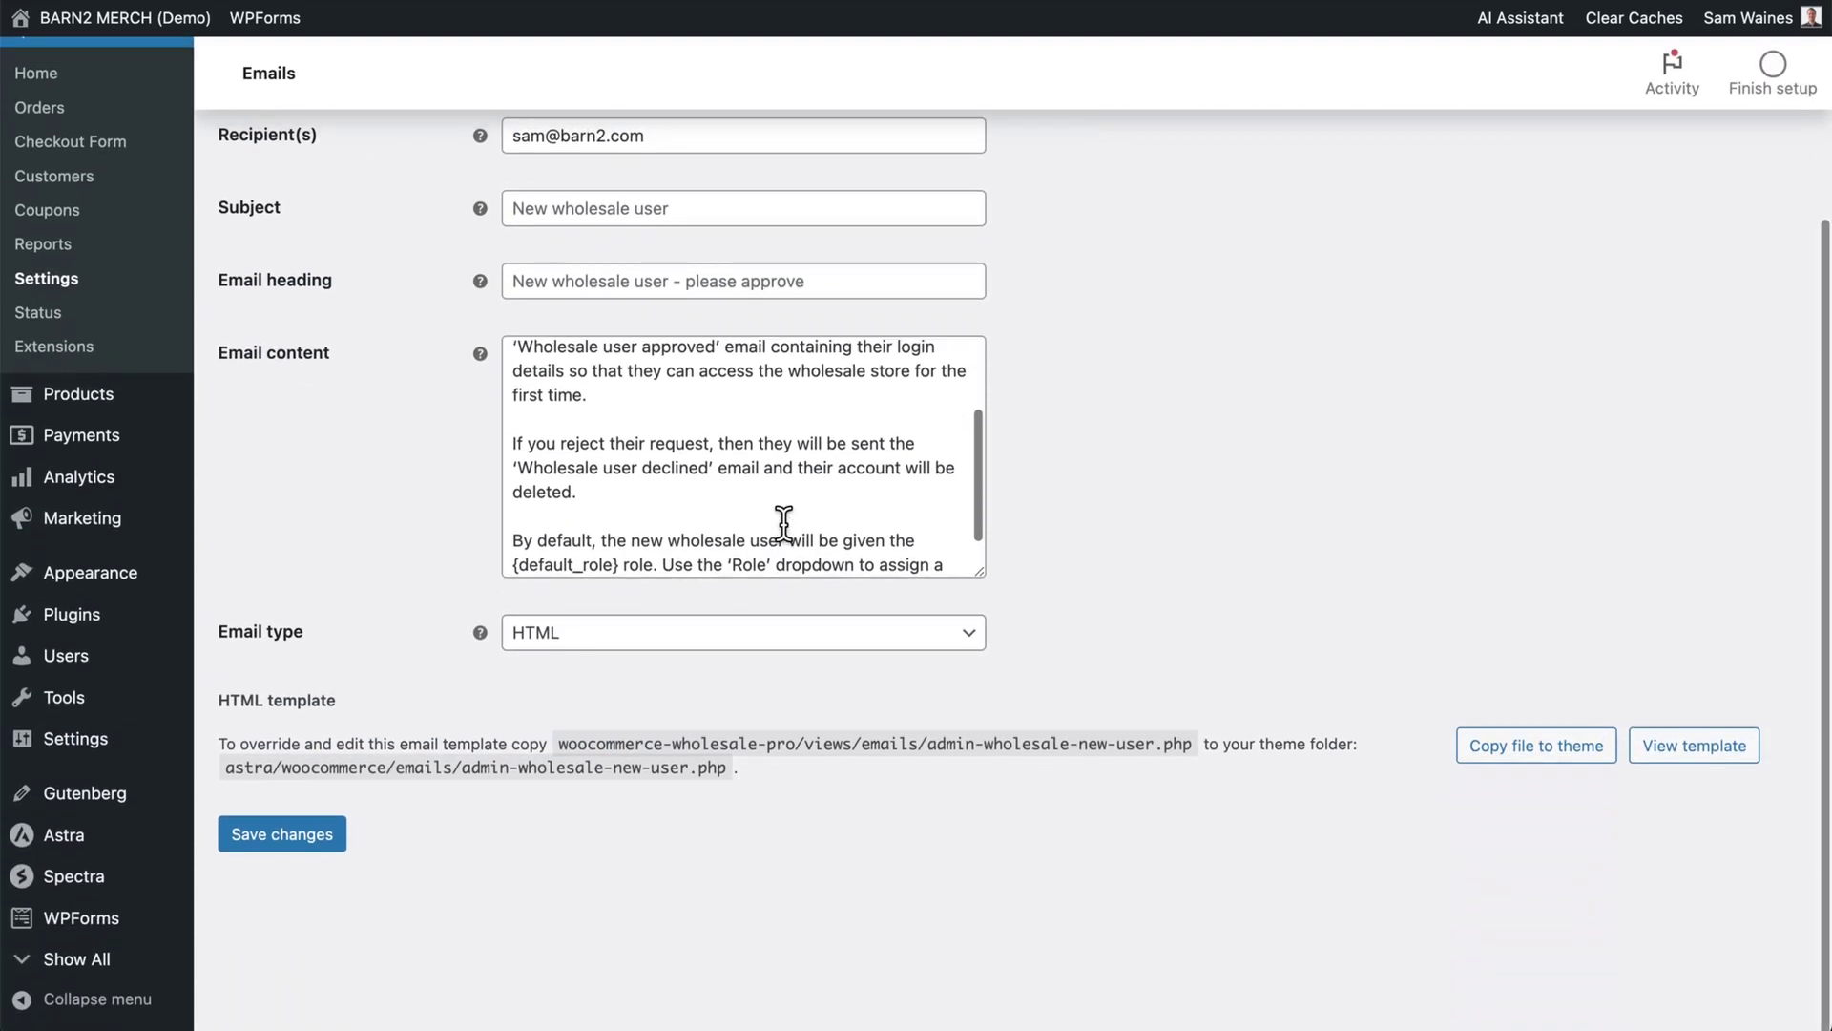
{"action": "scroll", "coordinate": [784, 523], "scroll_direction": "up", "scroll_amount": 8}
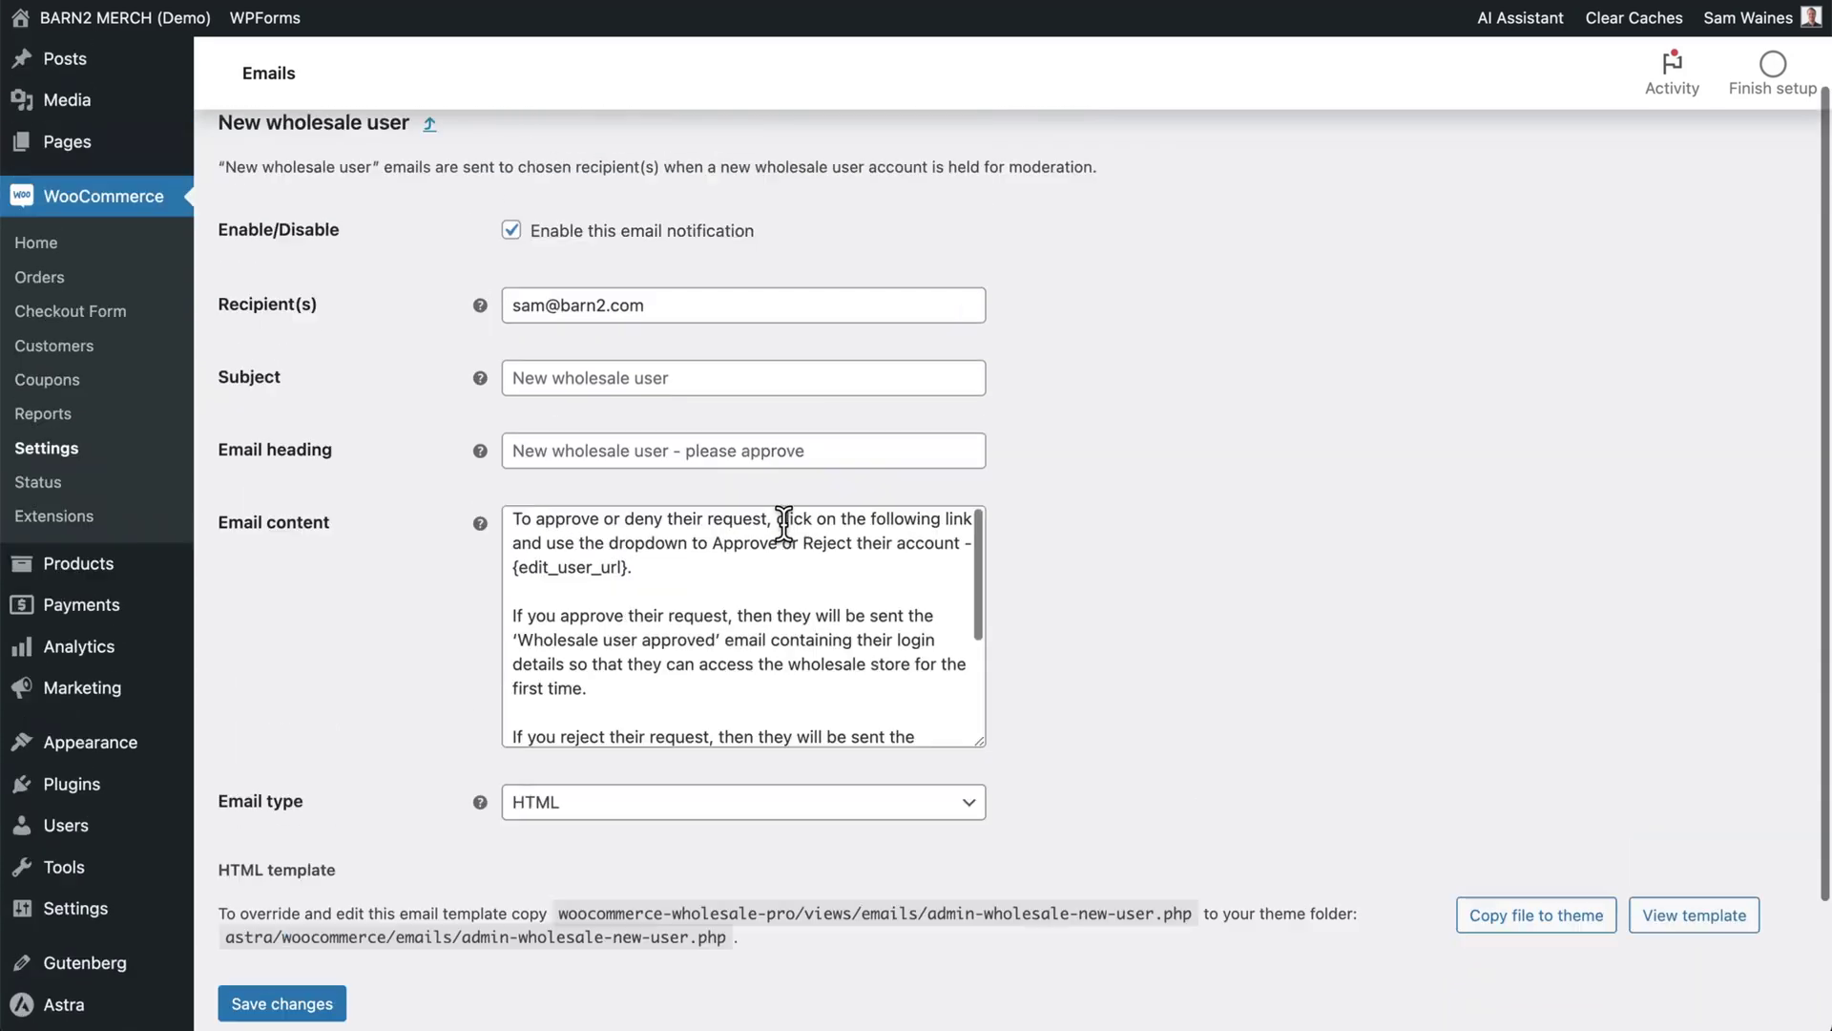
{"action": "scroll", "coordinate": [1069, 552], "scroll_direction": "down", "scroll_amount": 4}
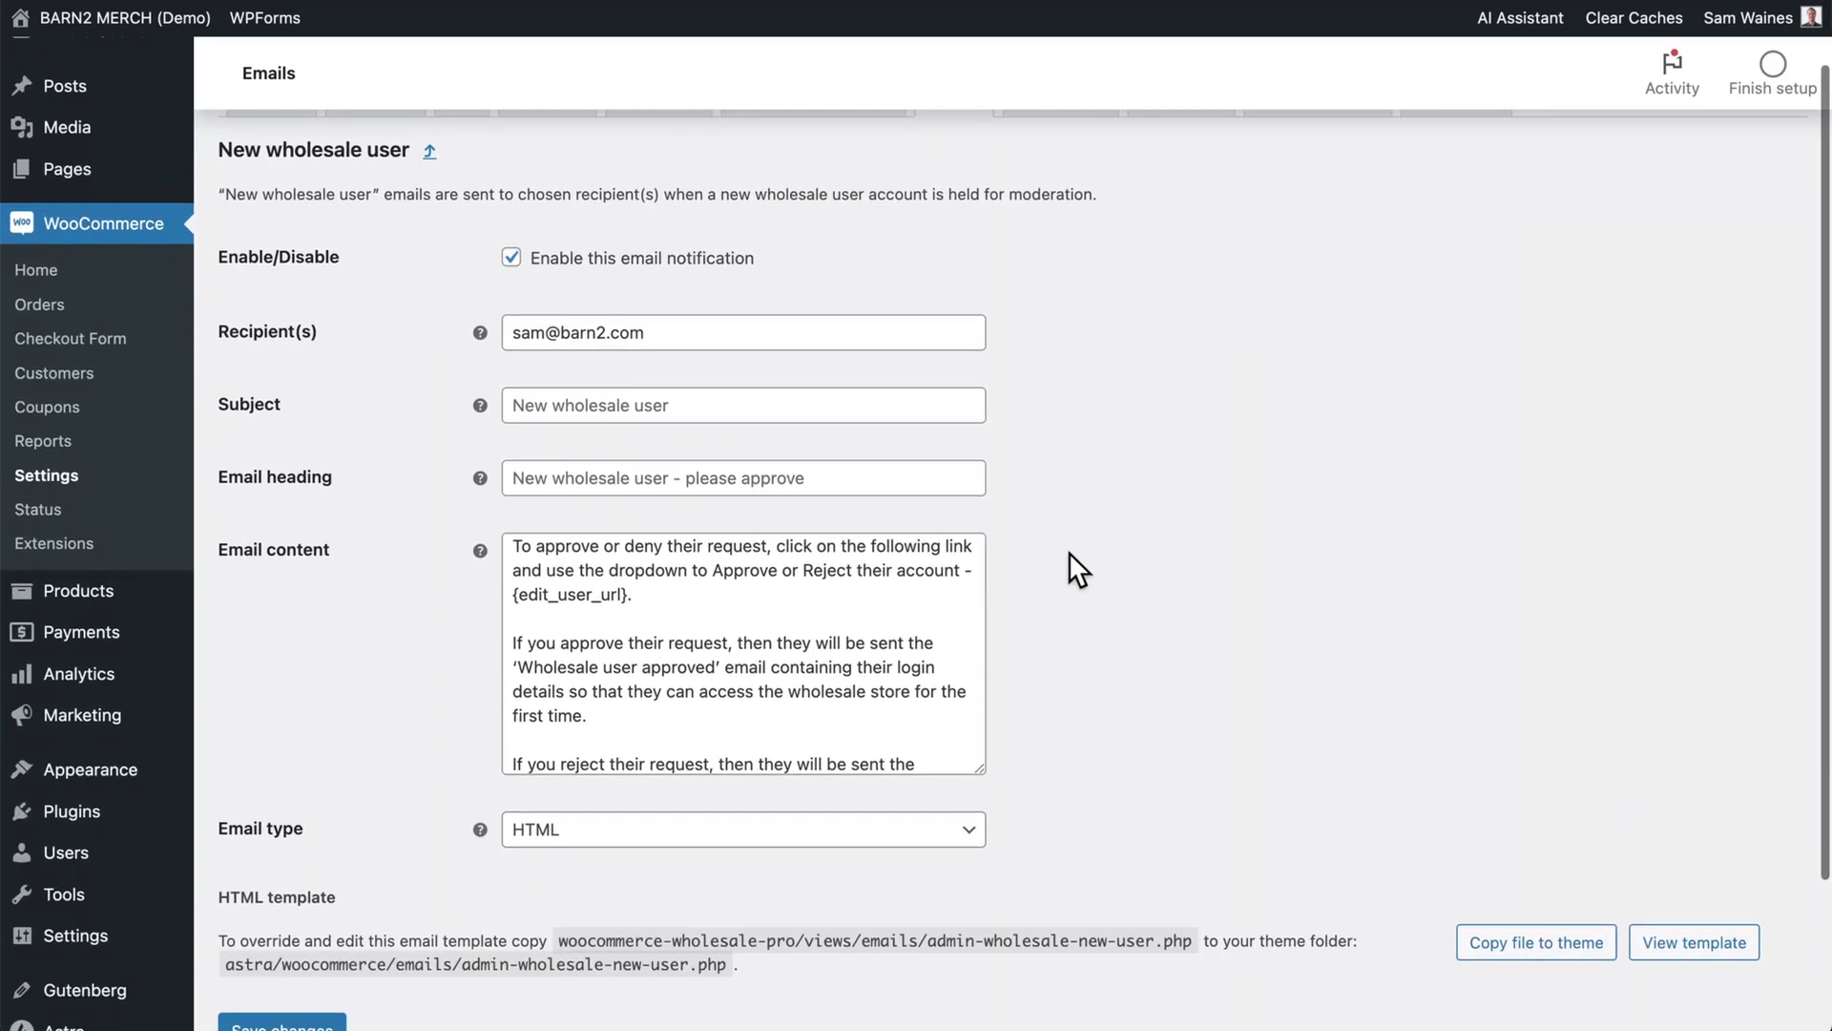
{"action": "scroll", "coordinate": [1069, 551], "scroll_direction": "down", "scroll_amount": 2}
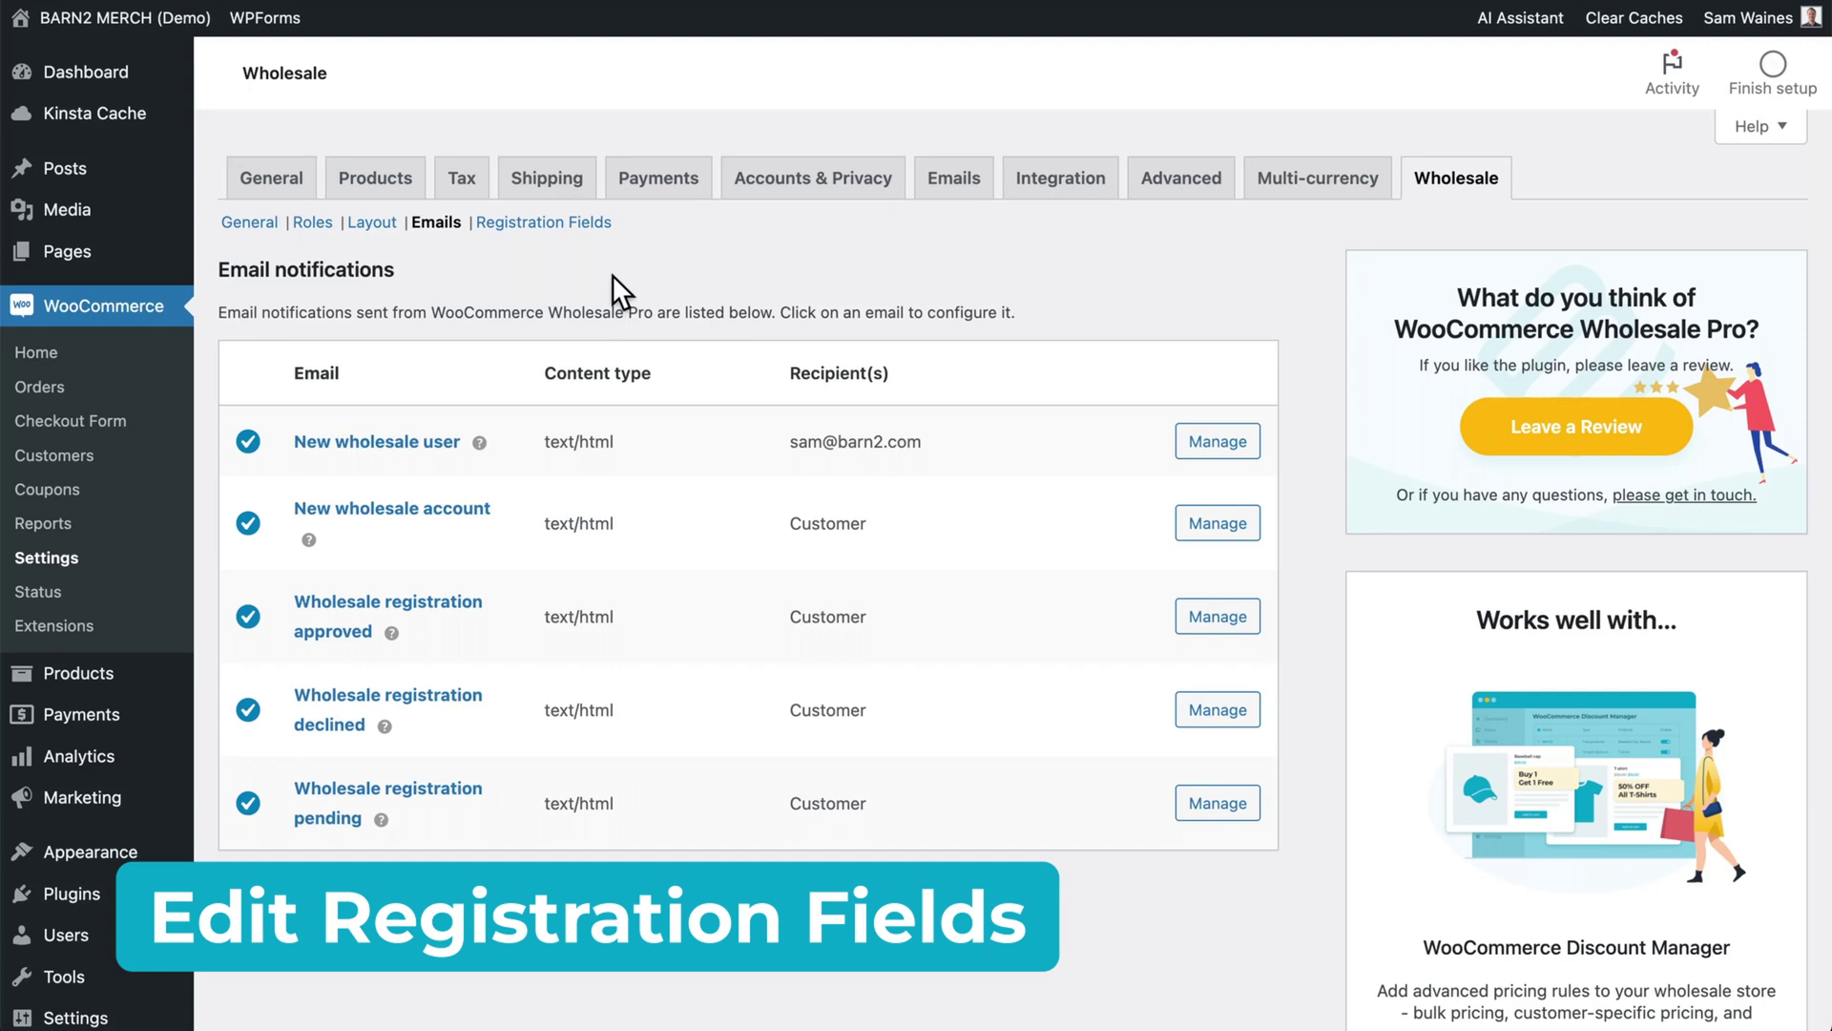
Make Full Name a required field in the Wholesale Registration Fields
{"action": "left_click", "coordinate": [566, 233]}
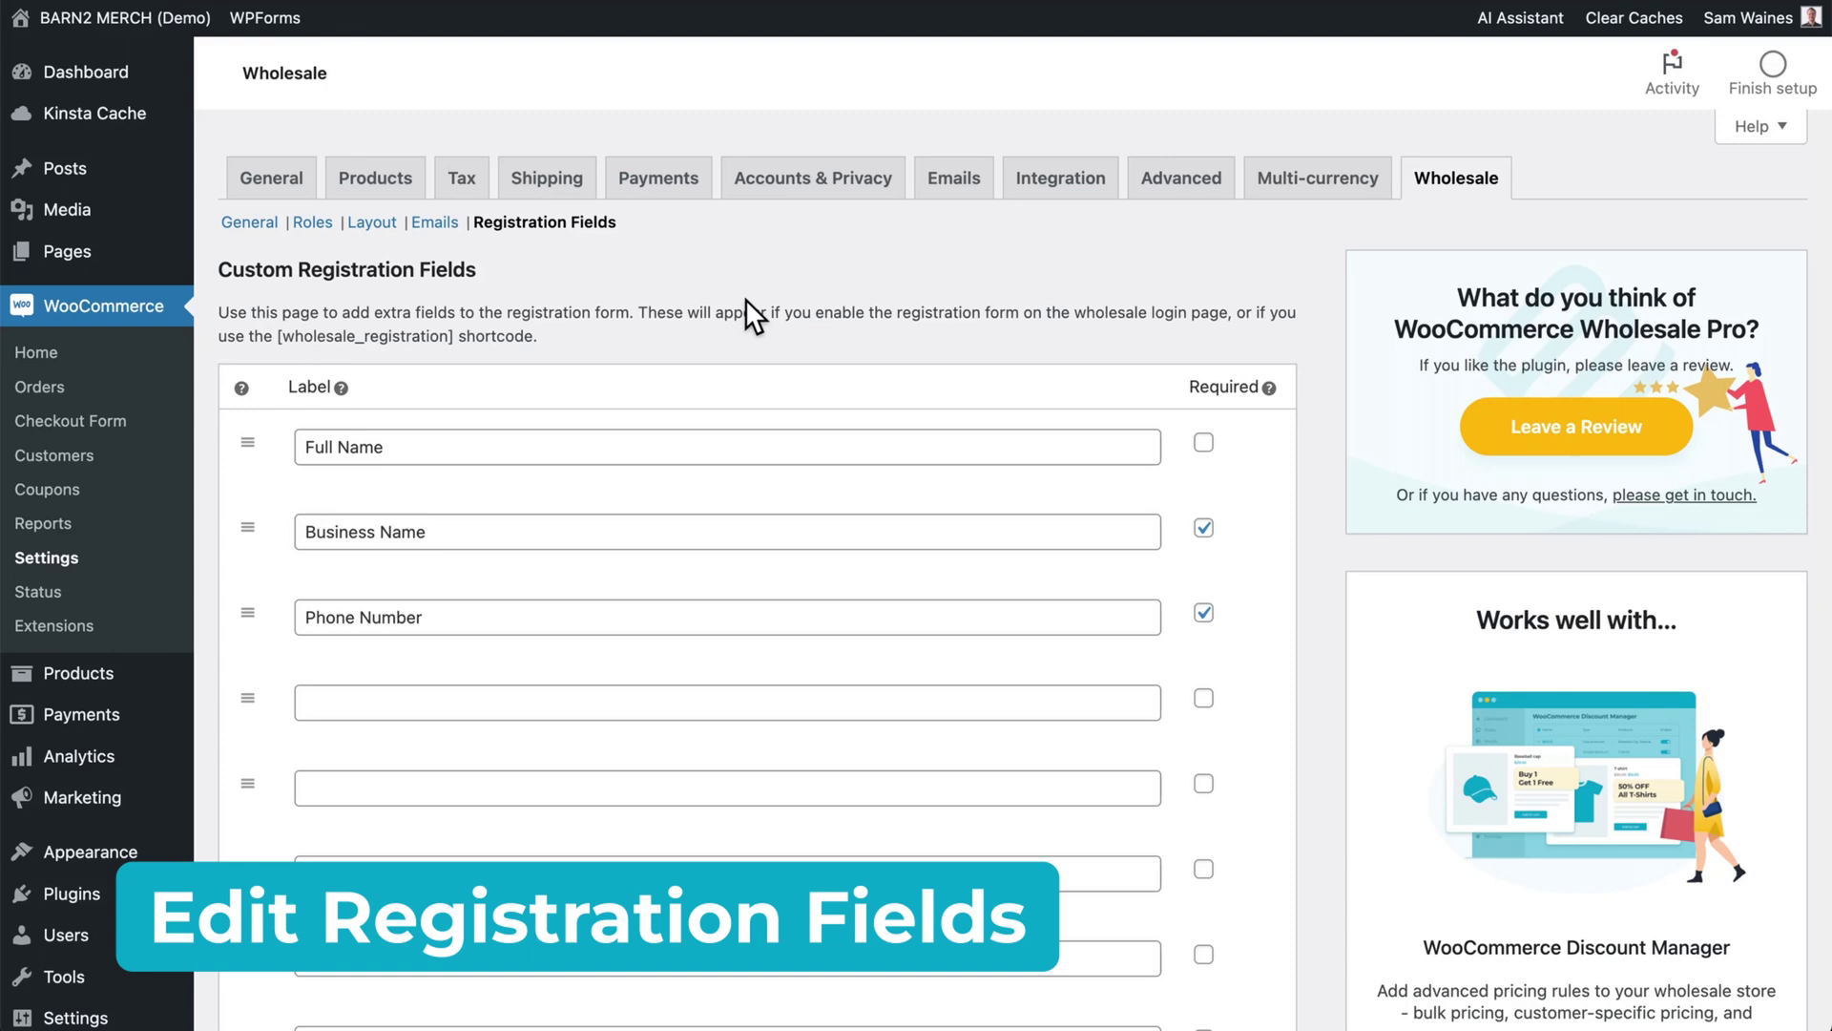
{"action": "scroll", "coordinate": [746, 300], "scroll_direction": "down", "scroll_amount": 1}
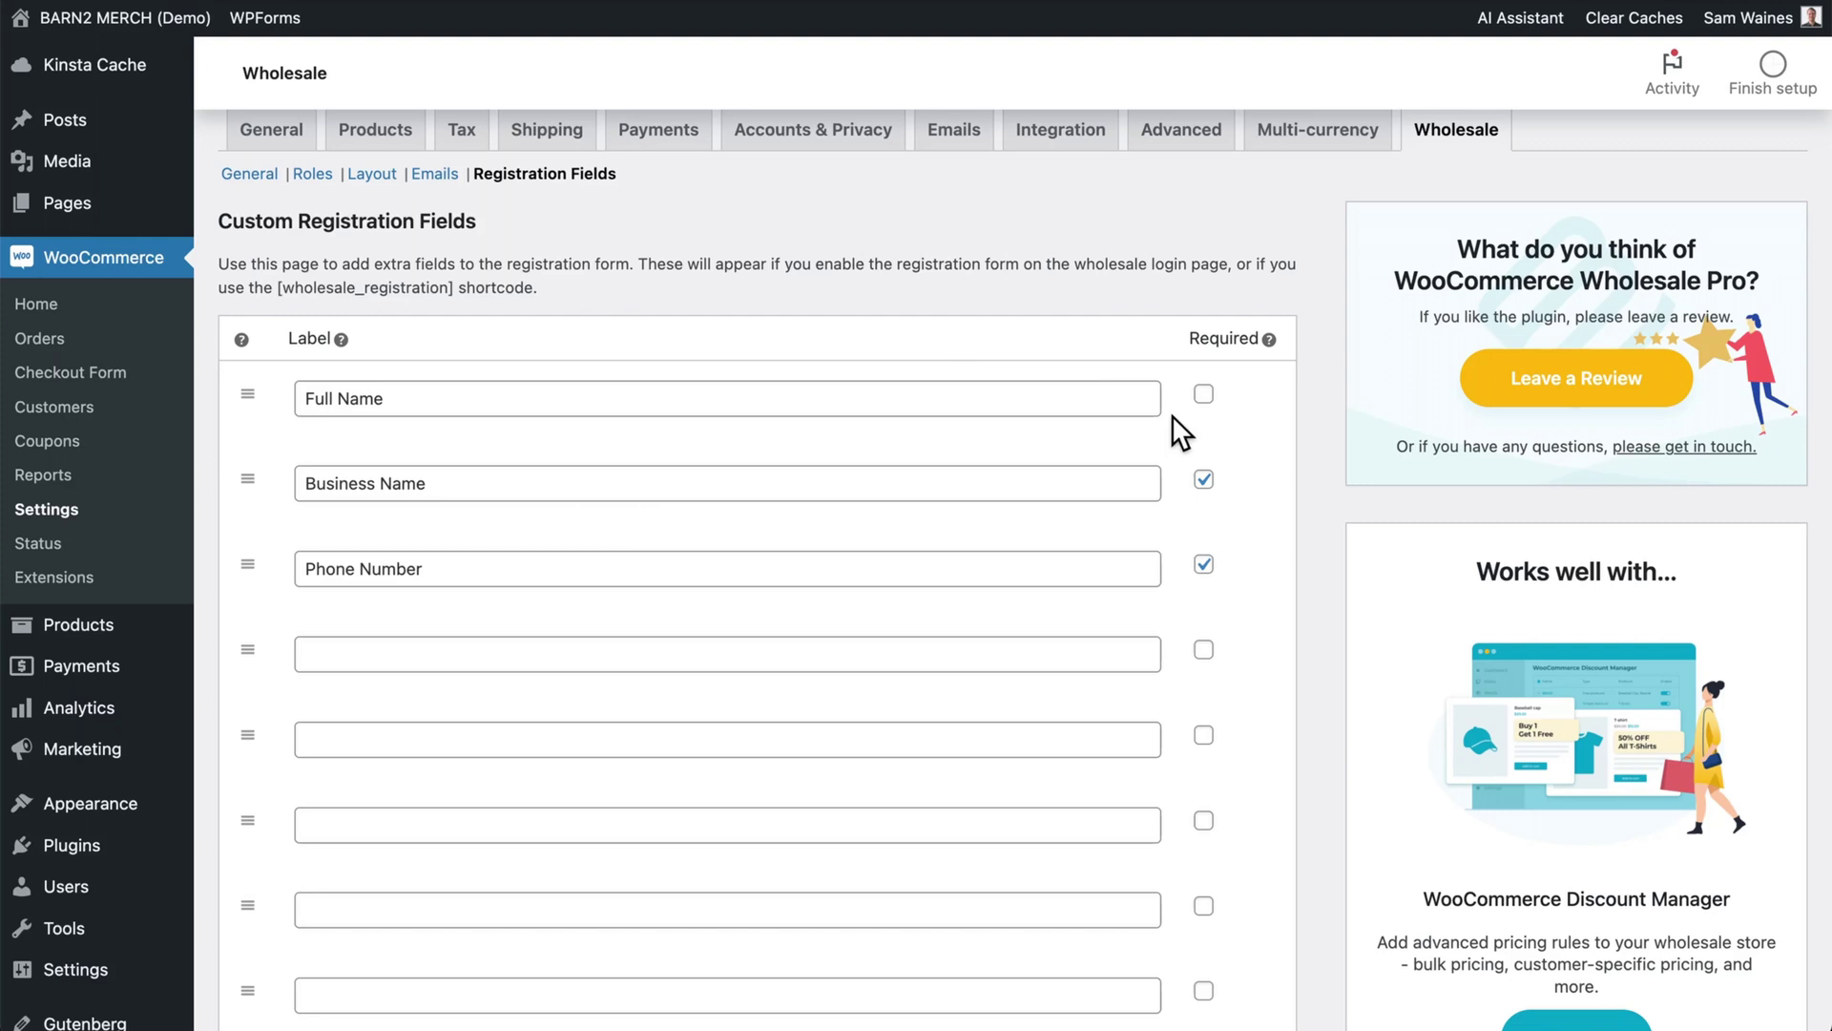
{"action": "left_click", "coordinate": [1203, 395]}
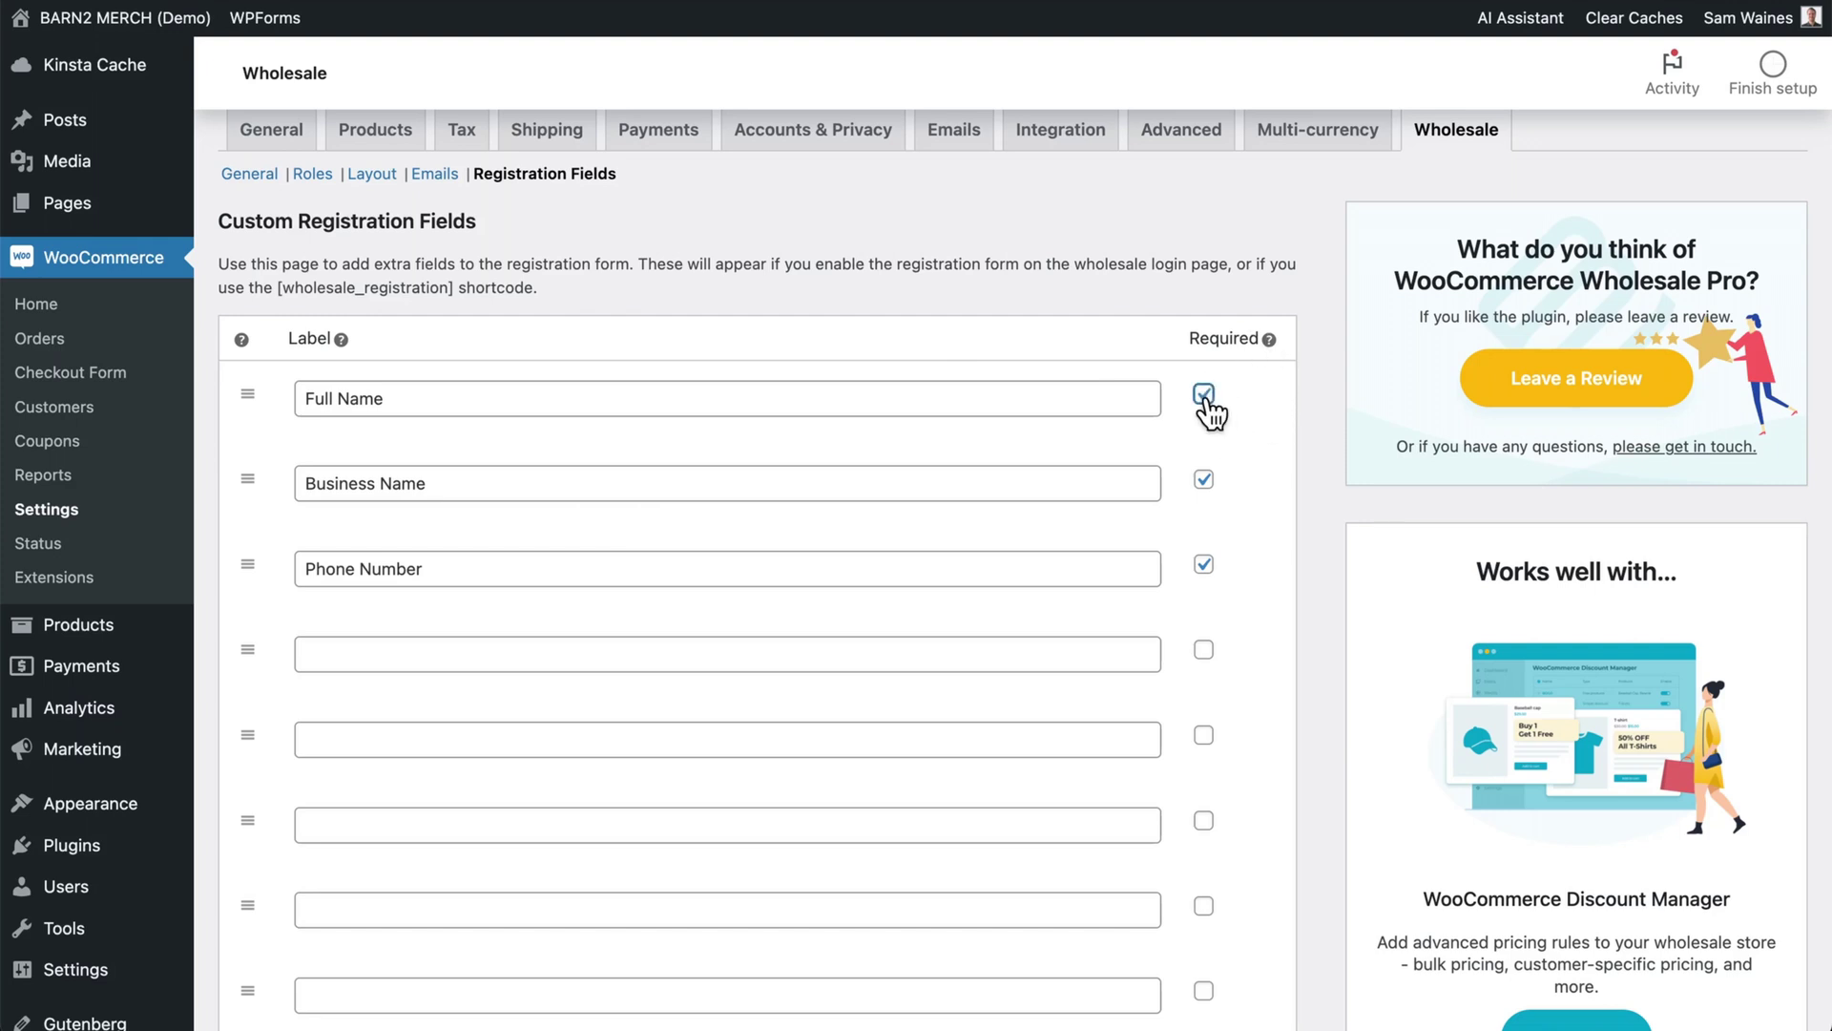